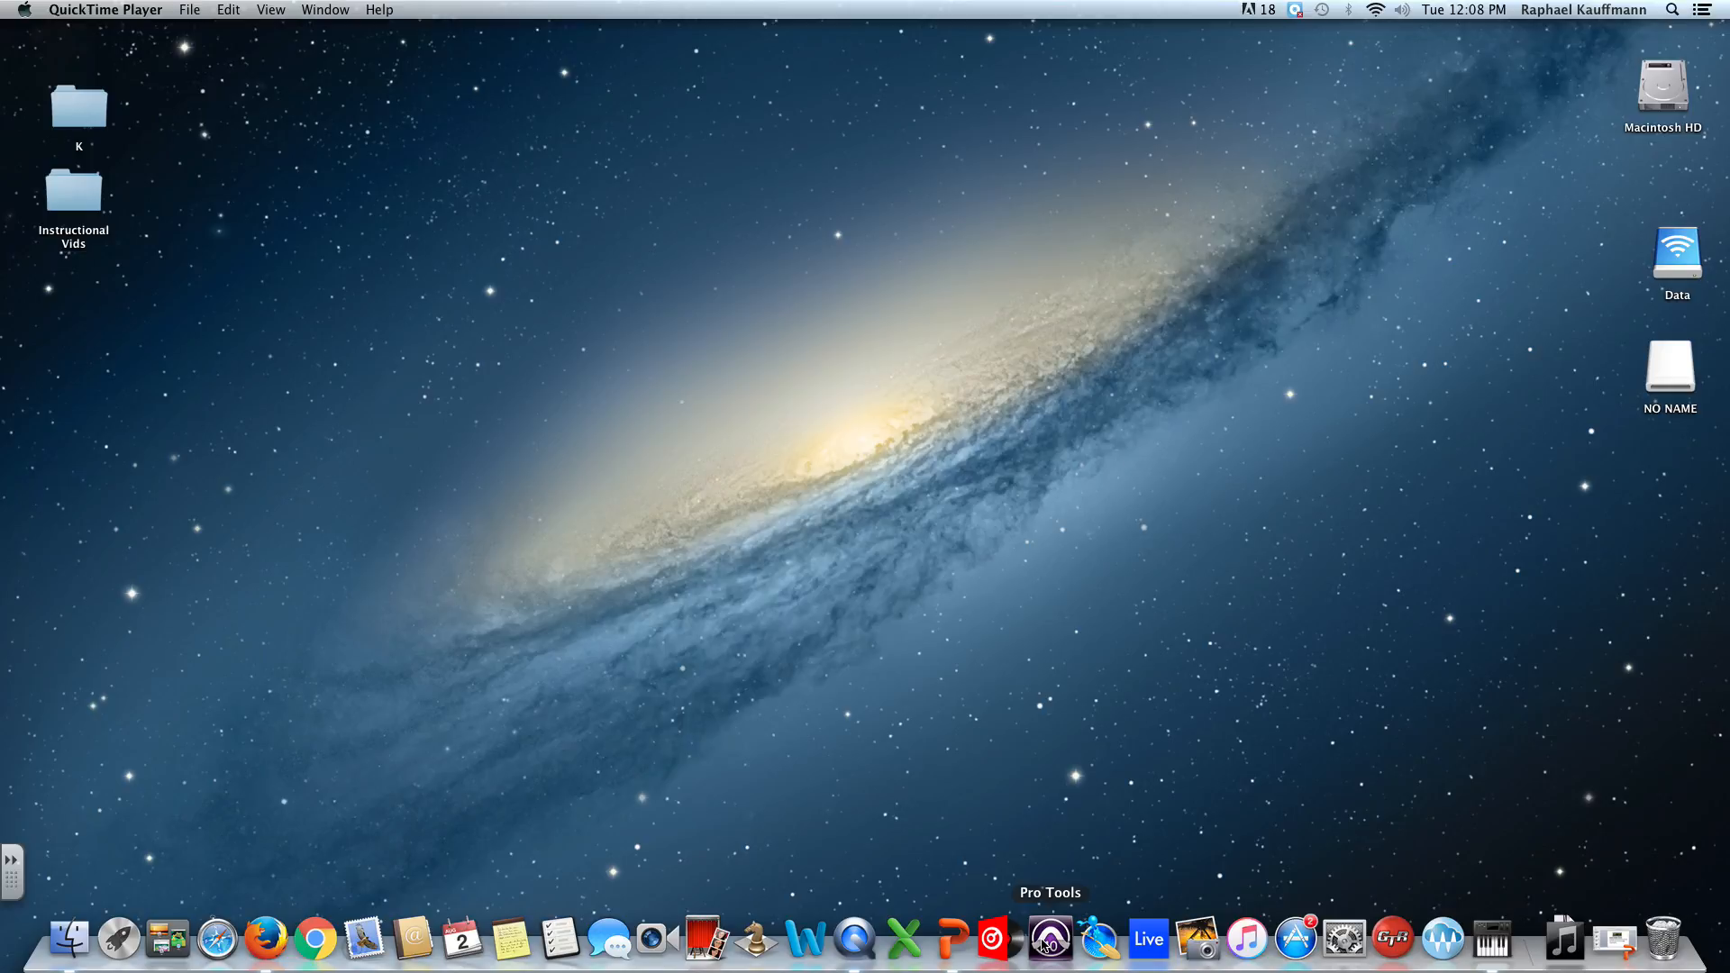
# - Launch Pro Tools and skip the Waves plugin license check to reach the Quick Start dialog
pyautogui.click(1048, 939)
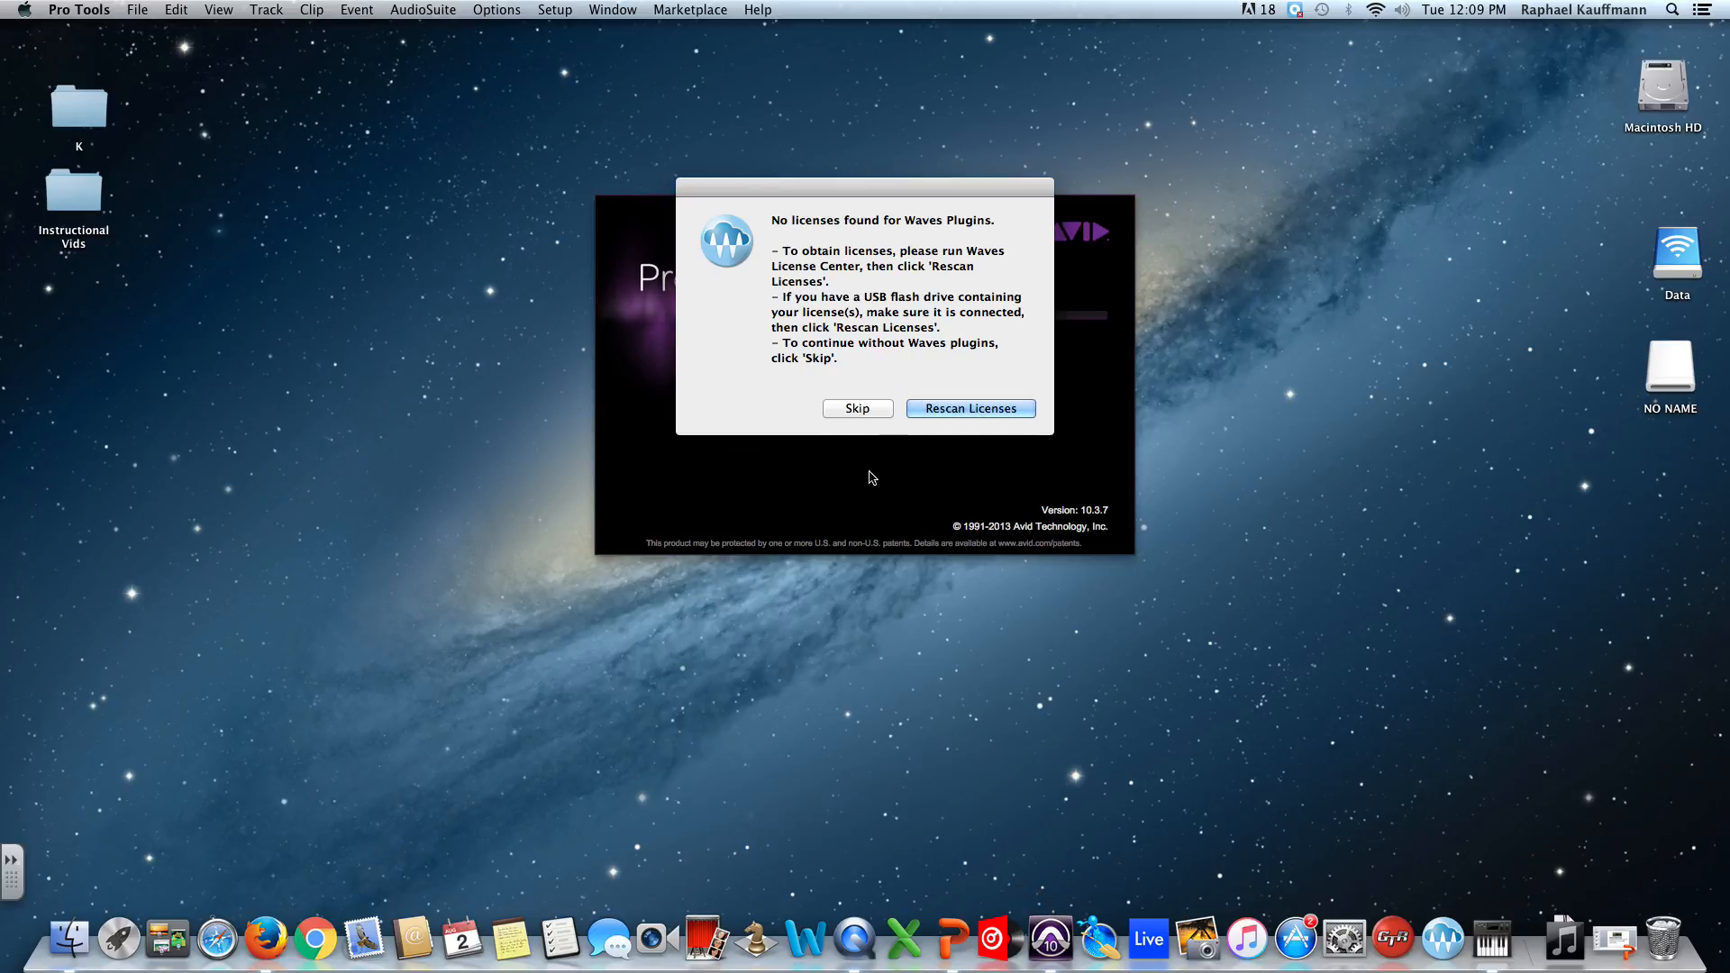
pyautogui.click(871, 409)
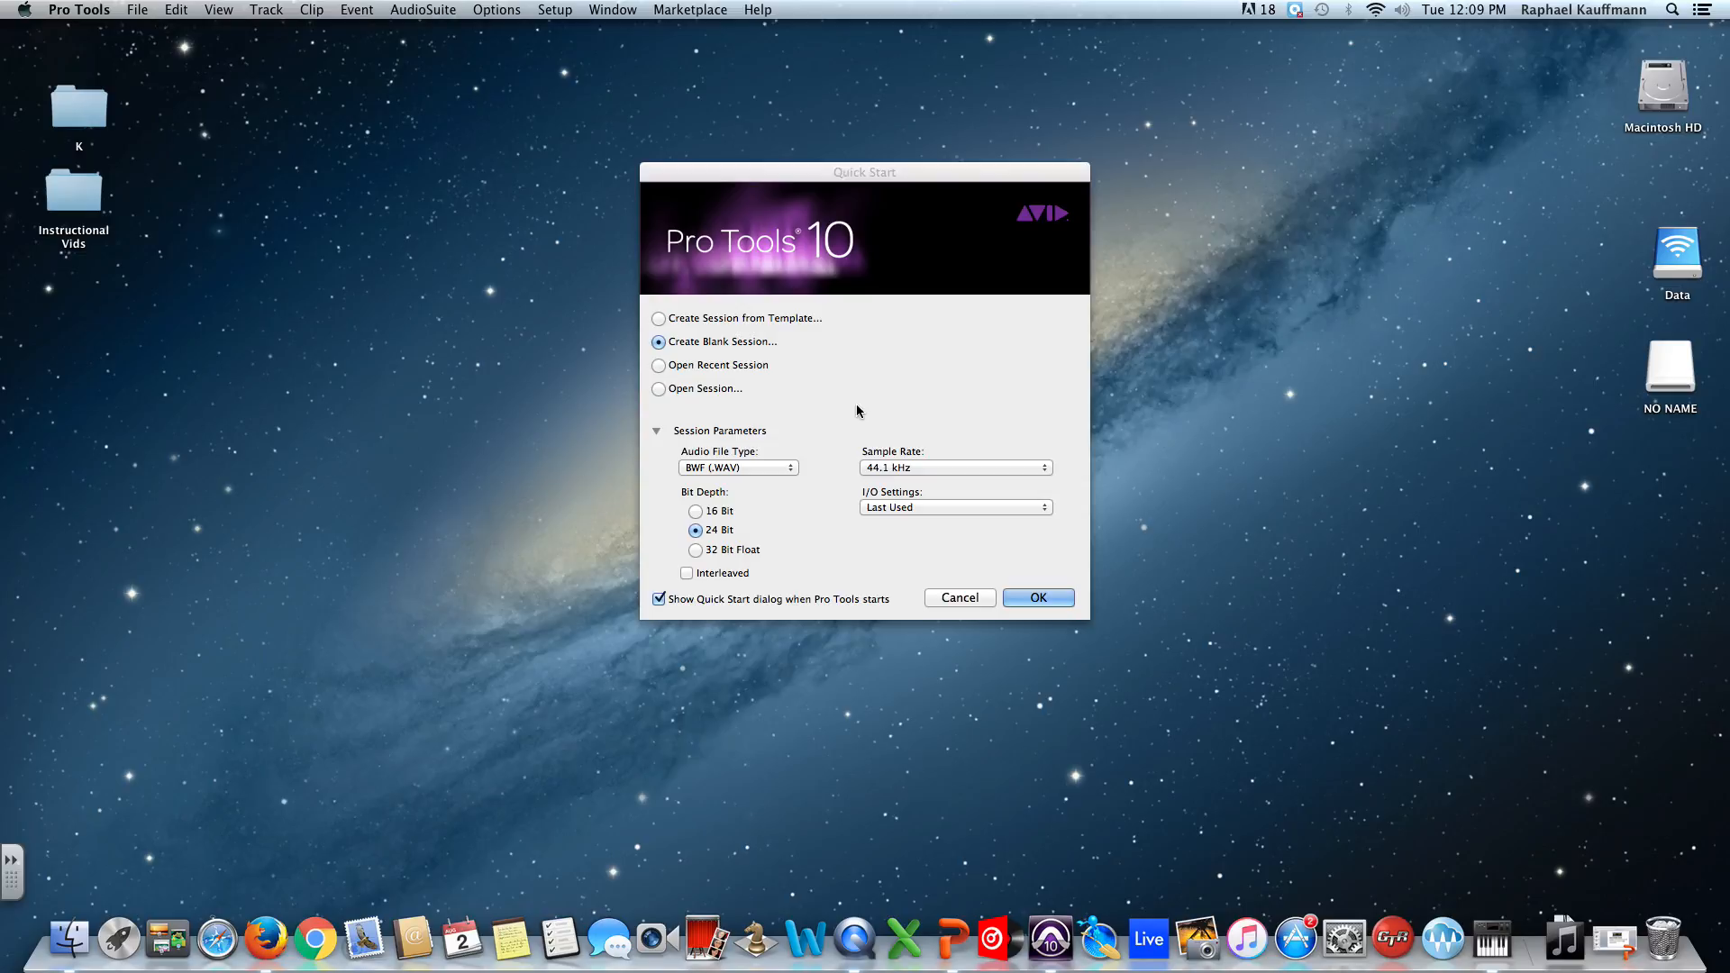
pyautogui.click(872, 178)
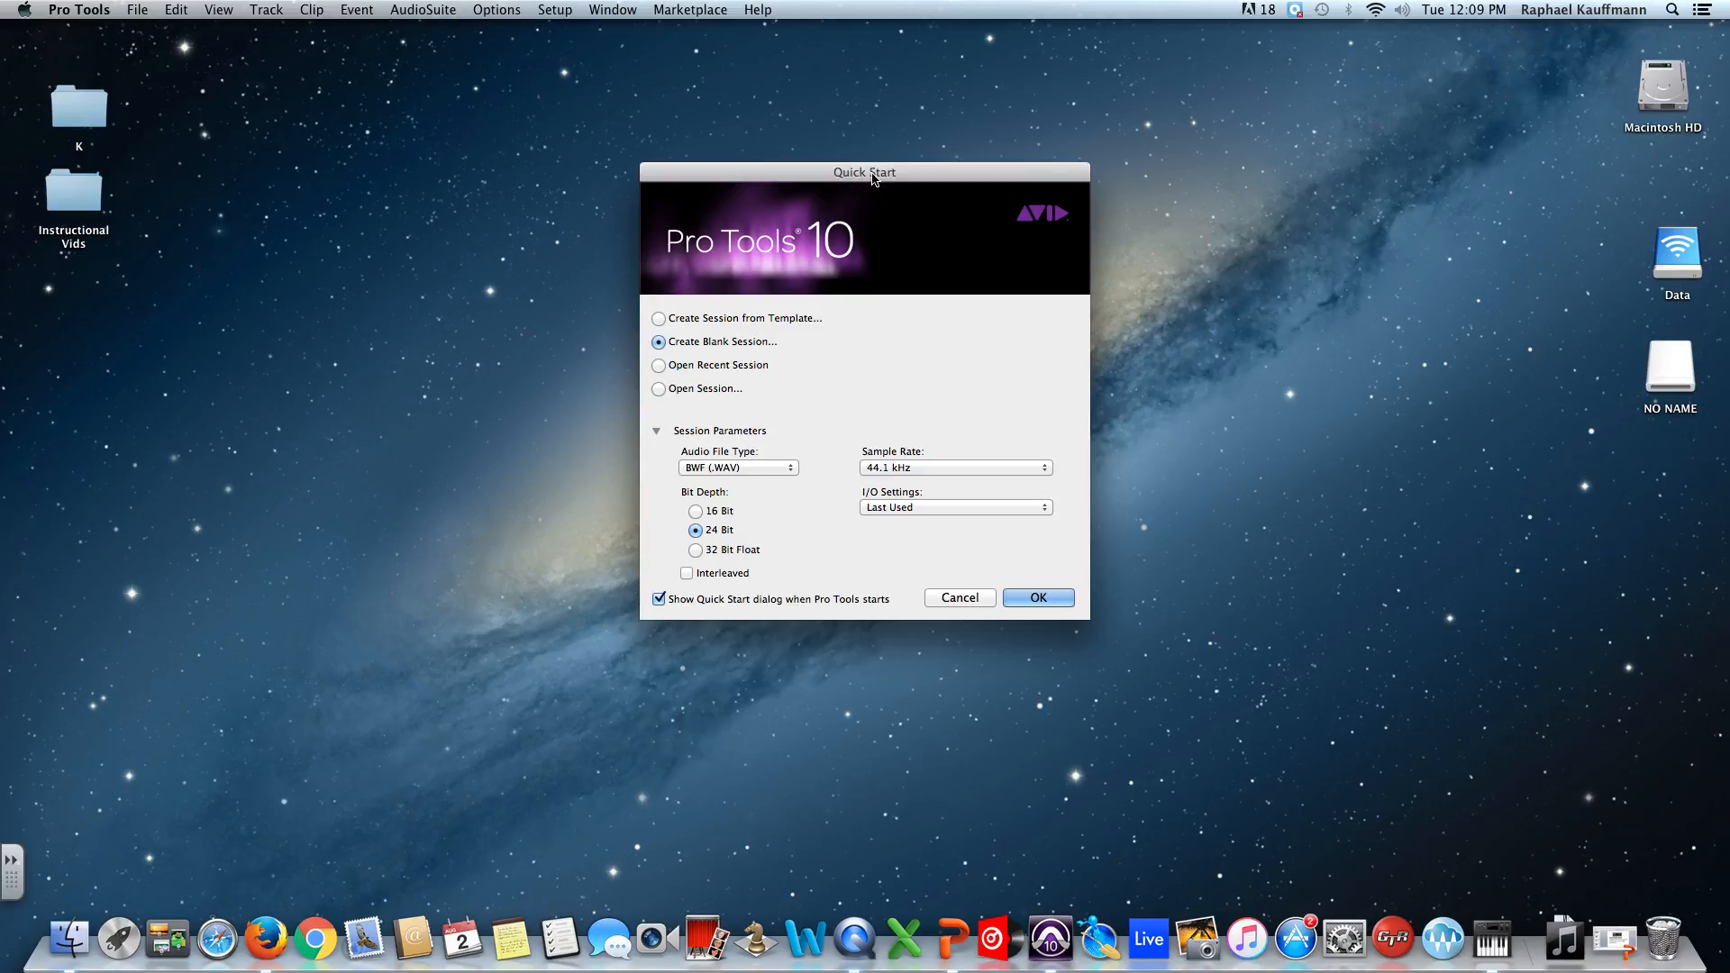
# - Look through the Open Recent Session and Open Session options, ending with Create Blank Session selected
pyautogui.click(748, 365)
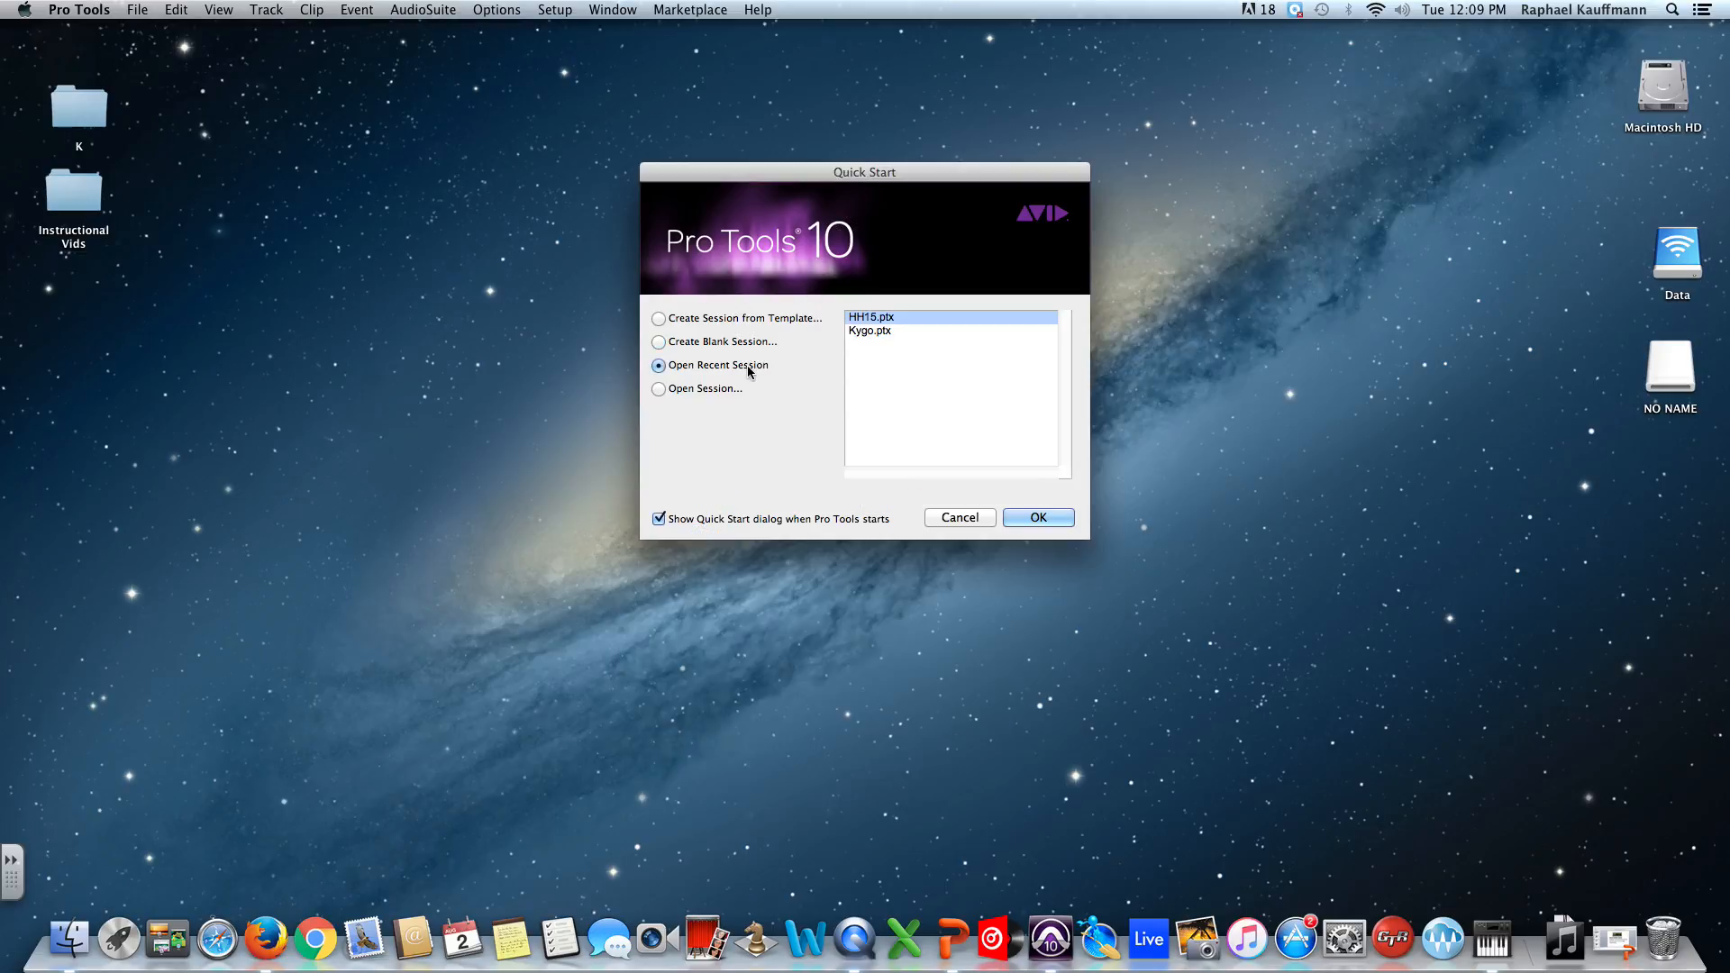
pyautogui.click(747, 342)
pyautogui.click(751, 365)
pyautogui.click(720, 393)
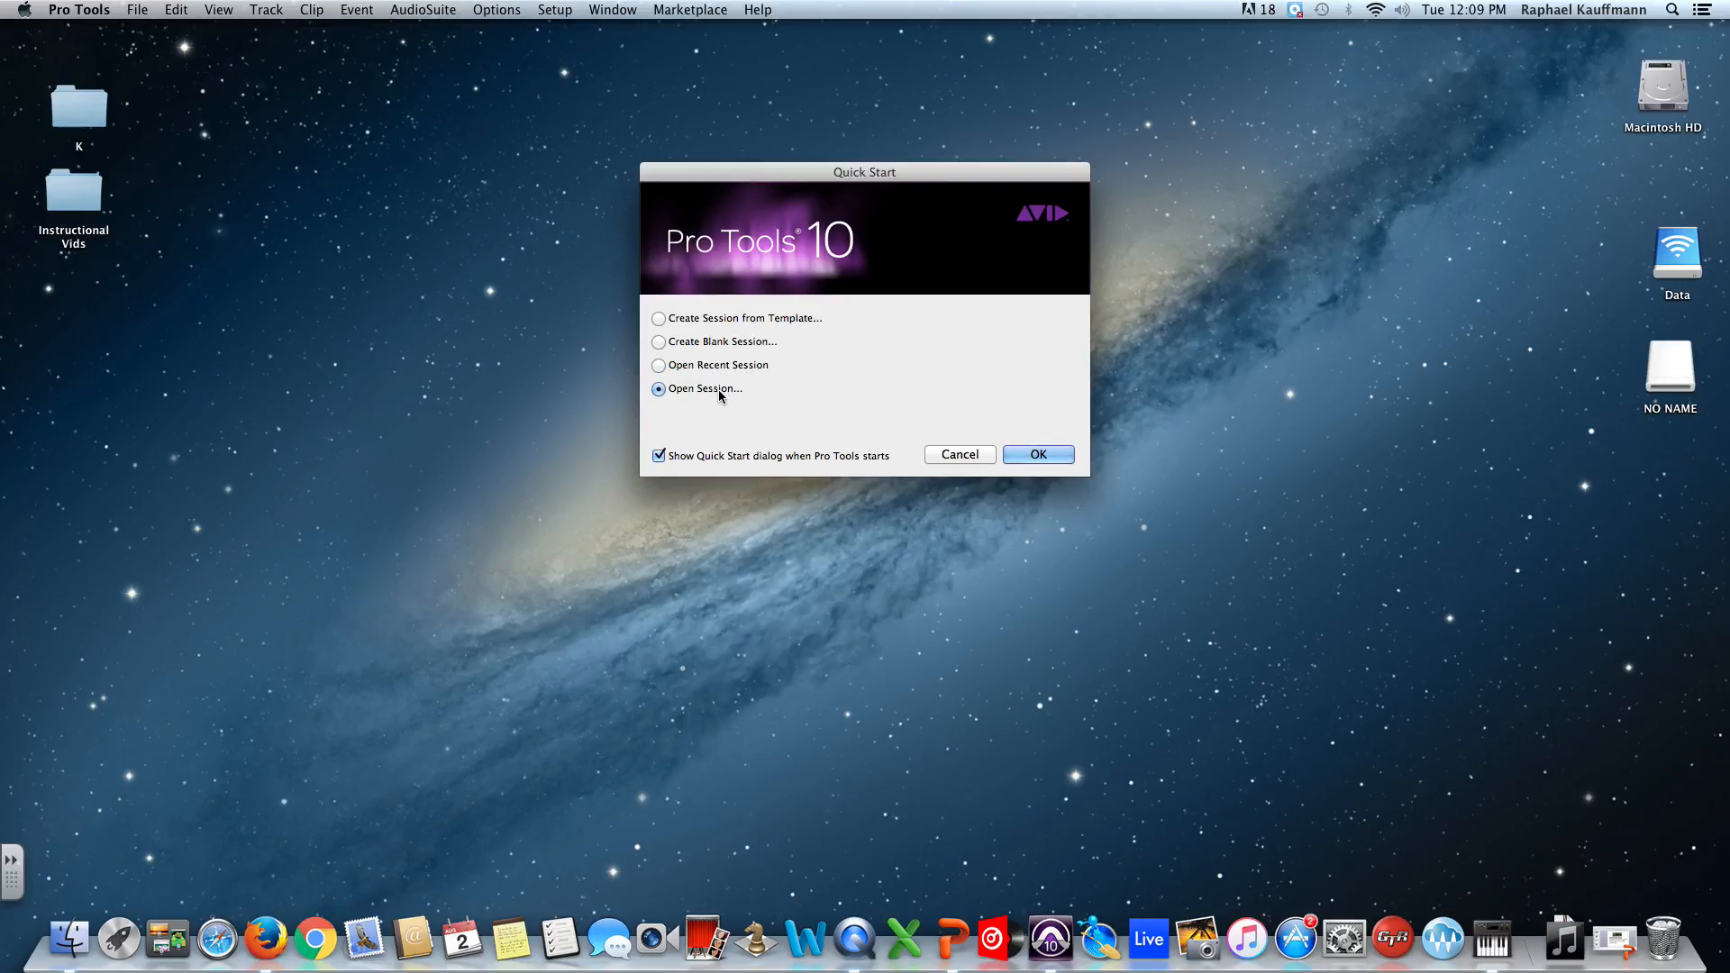
pyautogui.click(734, 343)
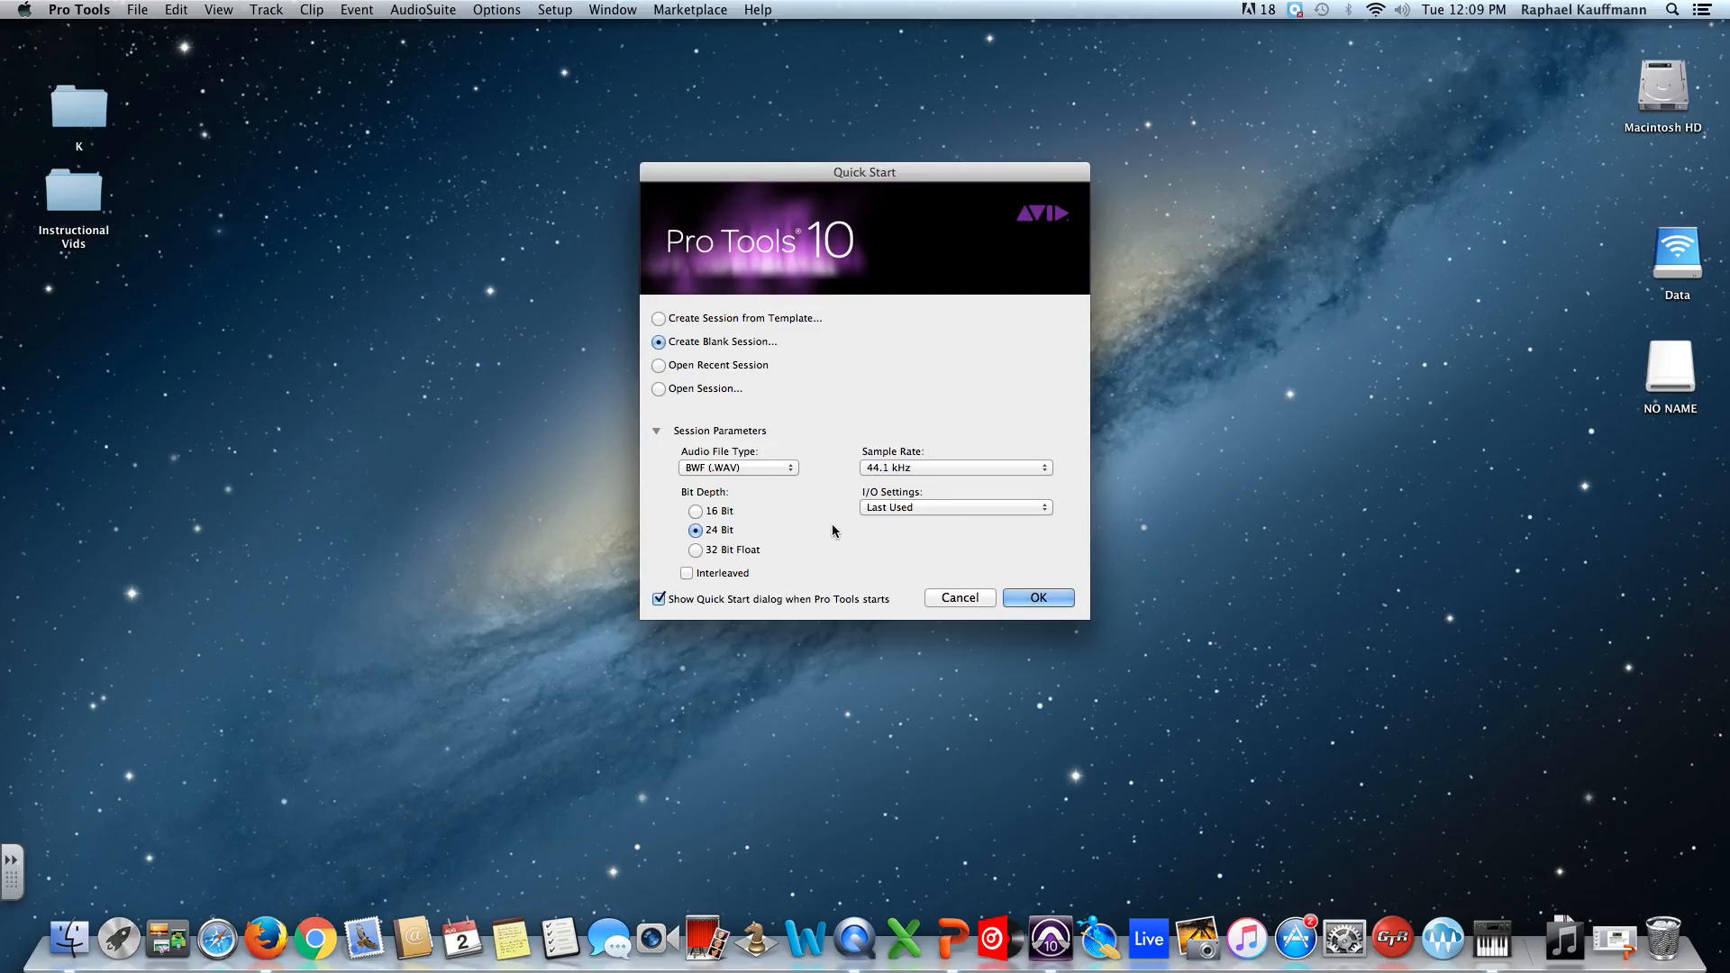
# - Create the blank session with BWF (.WAV) audio, 24 Bit depth, 44.1 kHz sample rate and Last Used I/O settings
pyautogui.click(728, 468)
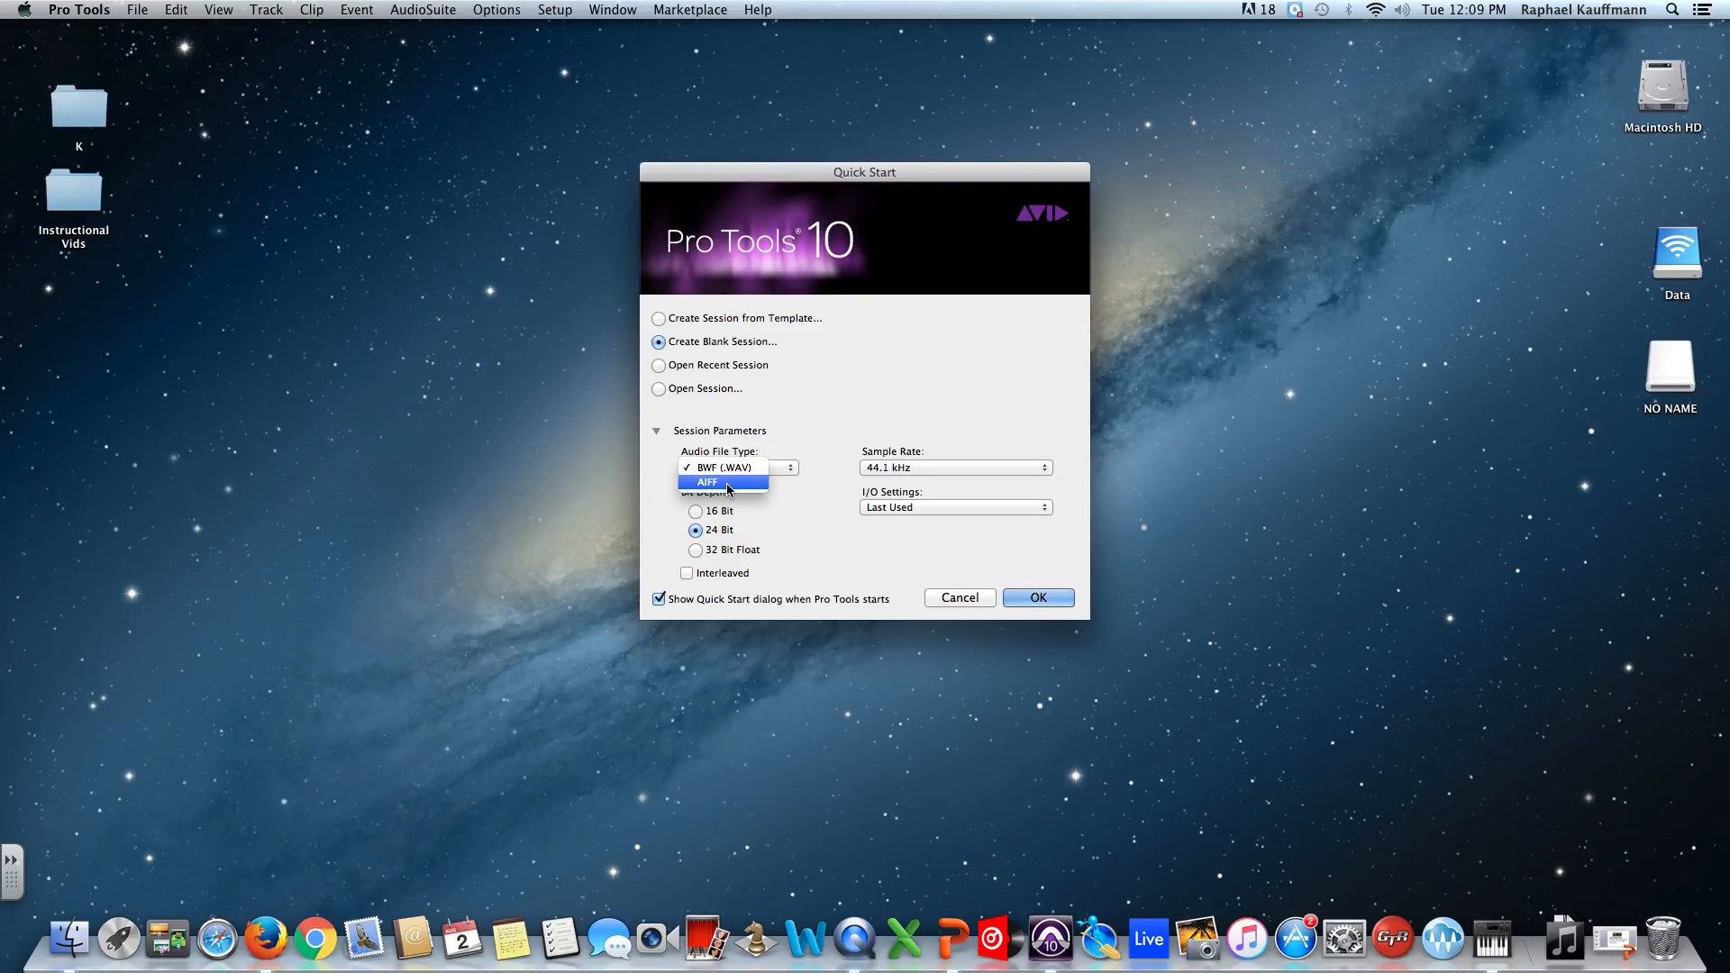
pyautogui.click(796, 432)
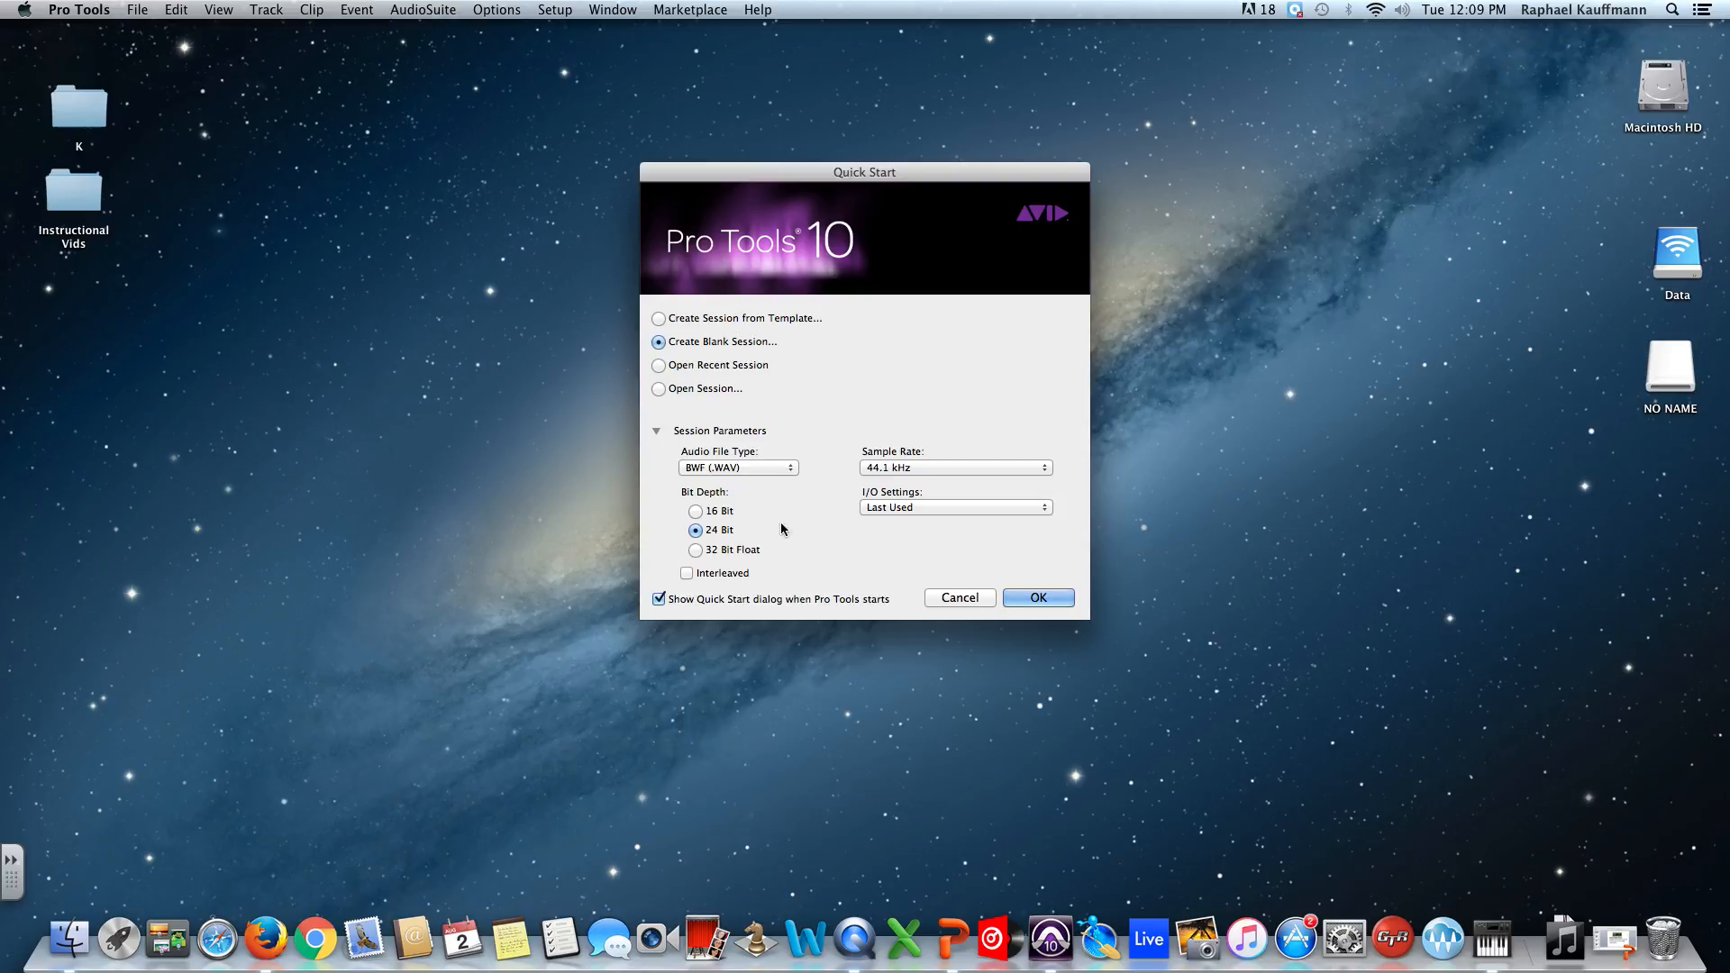
pyautogui.click(710, 513)
pyautogui.click(698, 533)
pyautogui.click(902, 471)
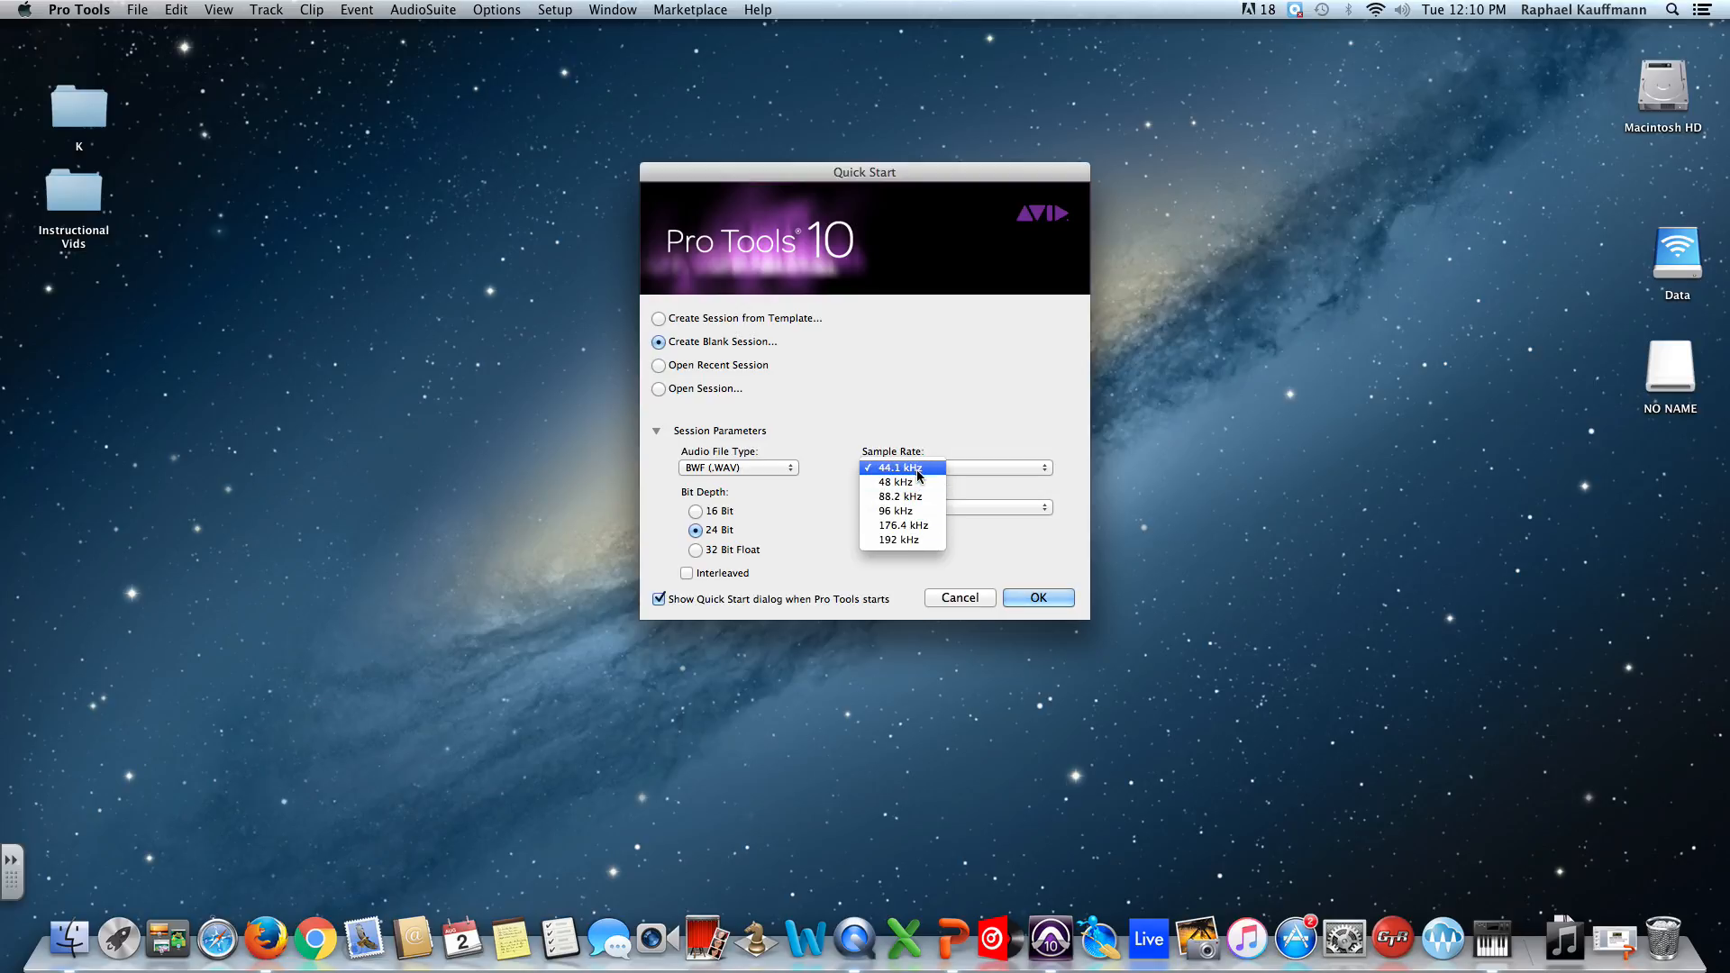
pyautogui.click(948, 433)
pyautogui.click(934, 510)
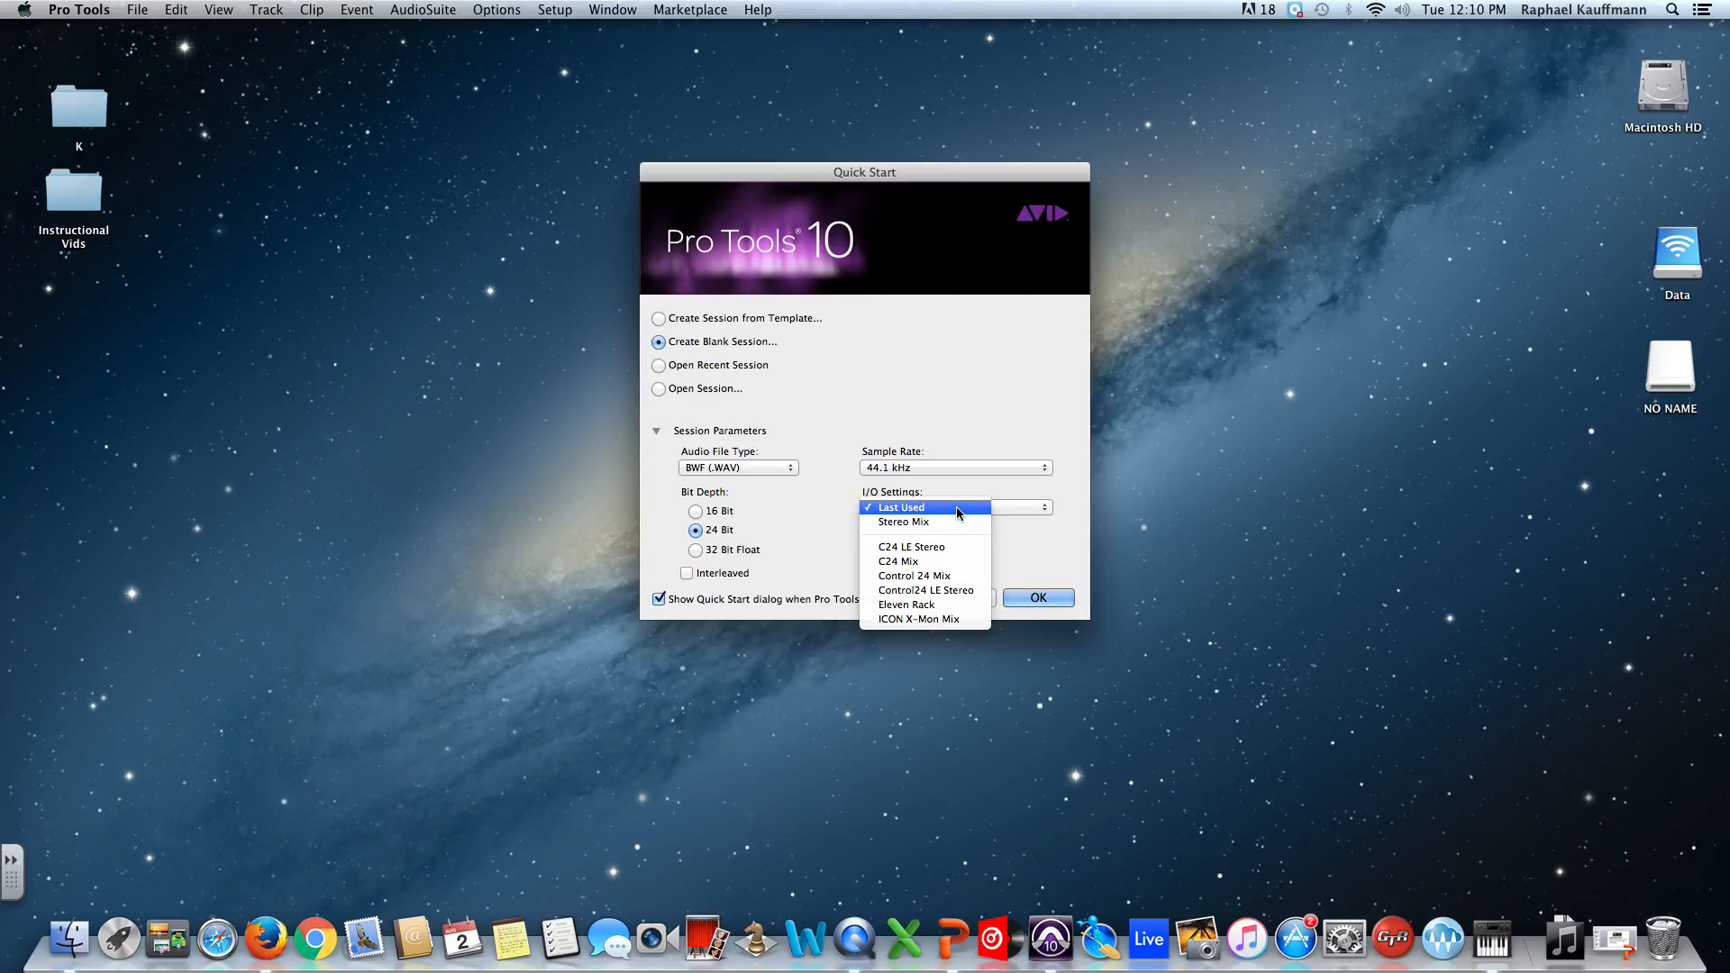
pyautogui.click(1021, 549)
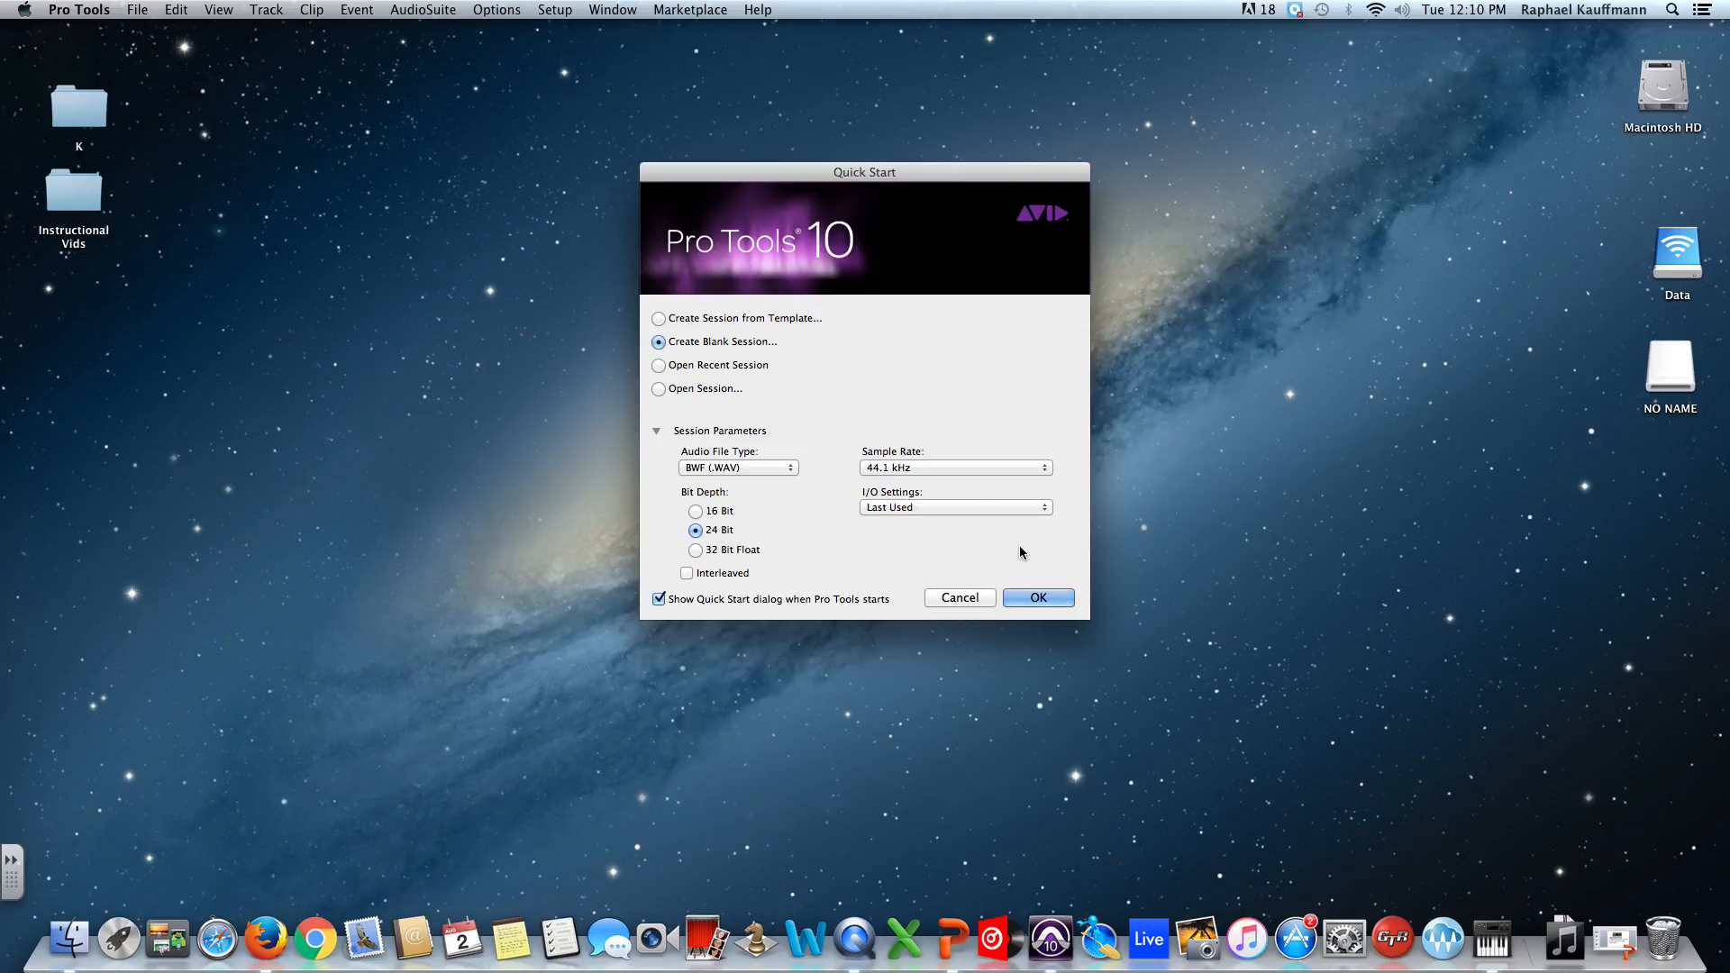
pyautogui.click(1035, 602)
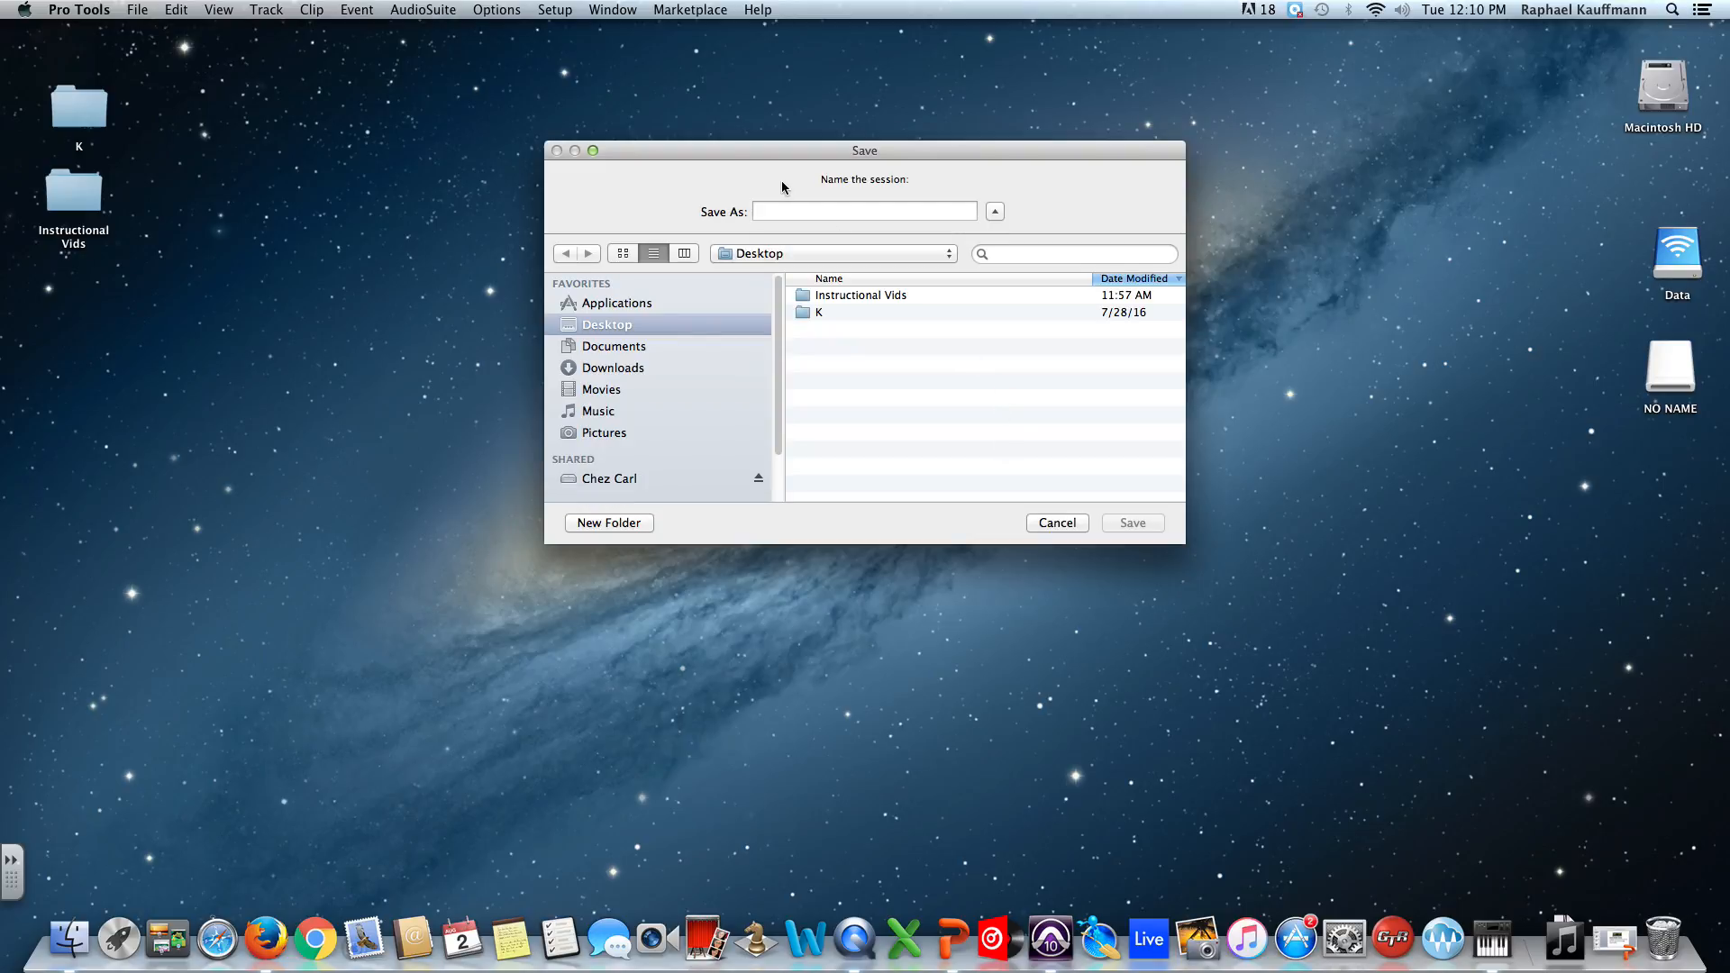
# - Choose the Documents folder as the save location for the session
pyautogui.click(791, 244)
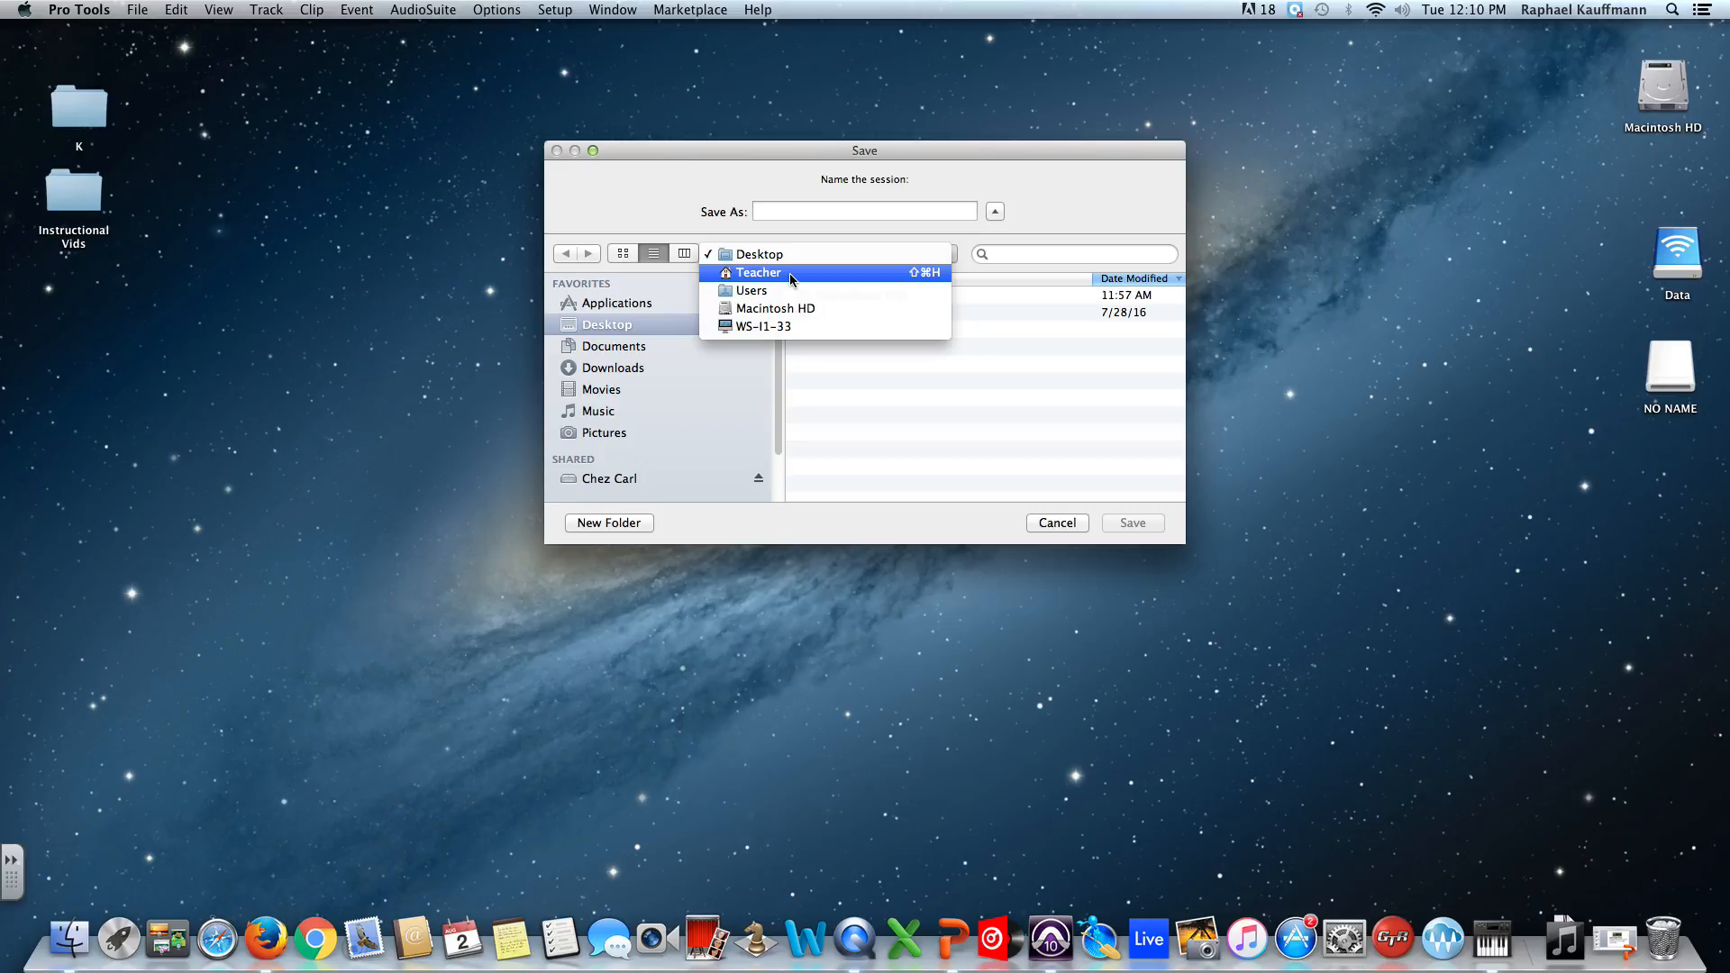
pyautogui.click(609, 351)
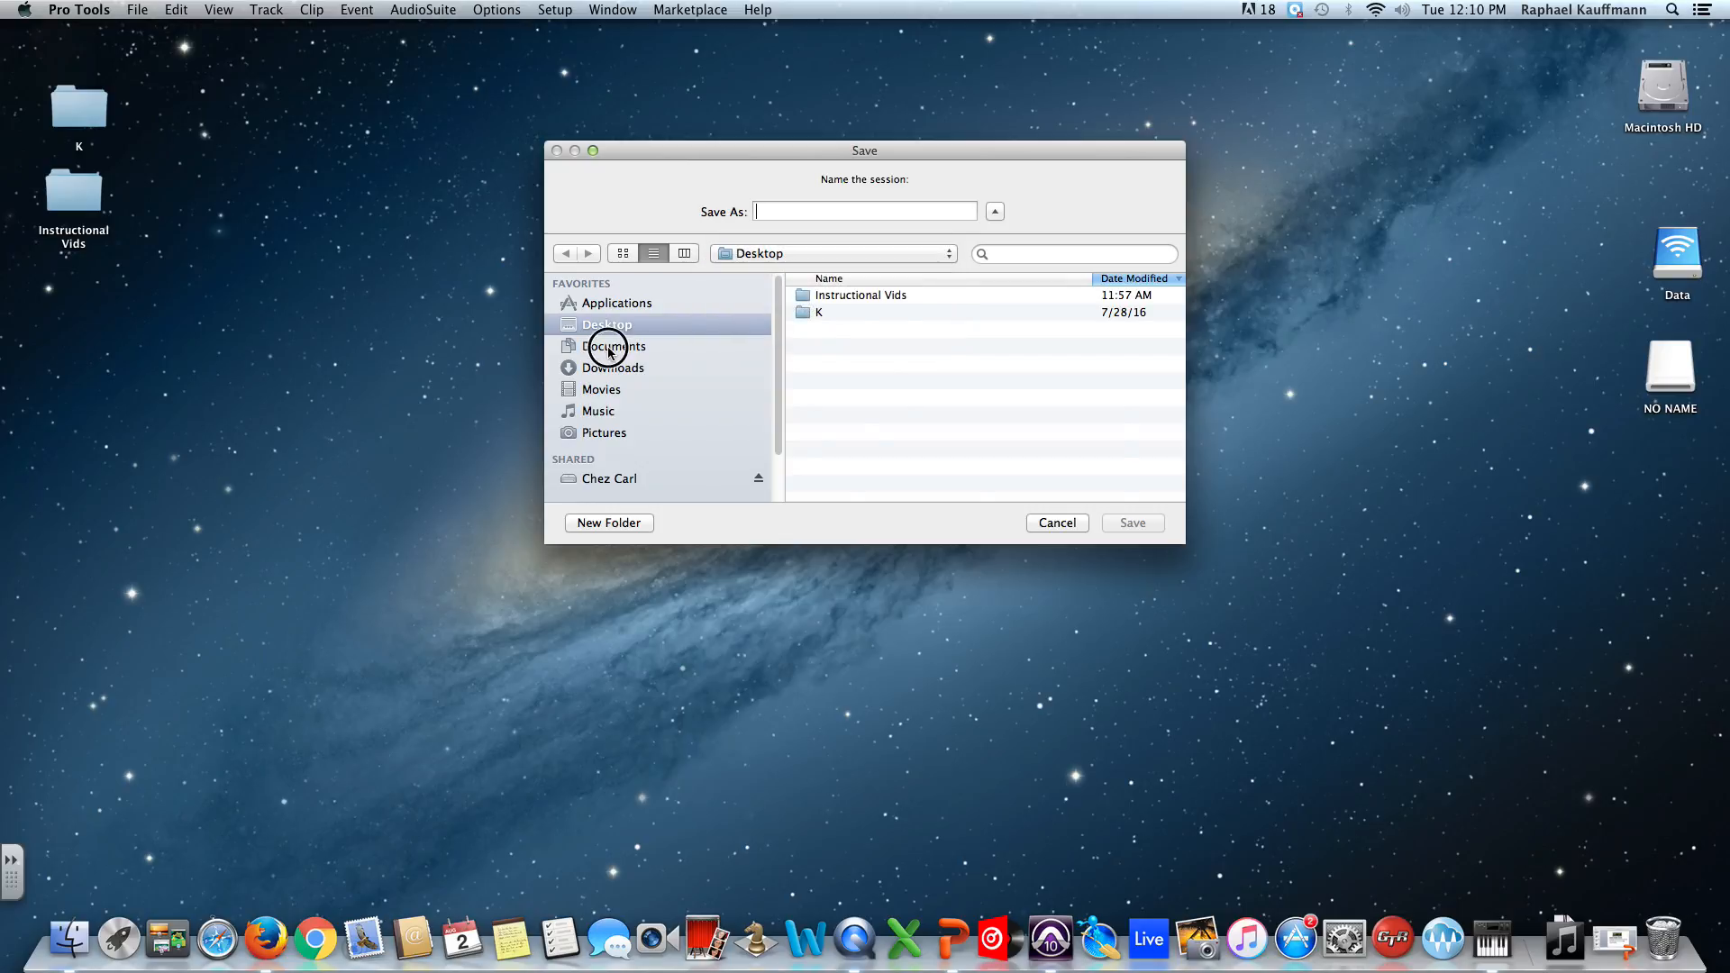
pyautogui.click(609, 350)
pyautogui.moveTo(847, 158); pyautogui.dragTo(816, 139)
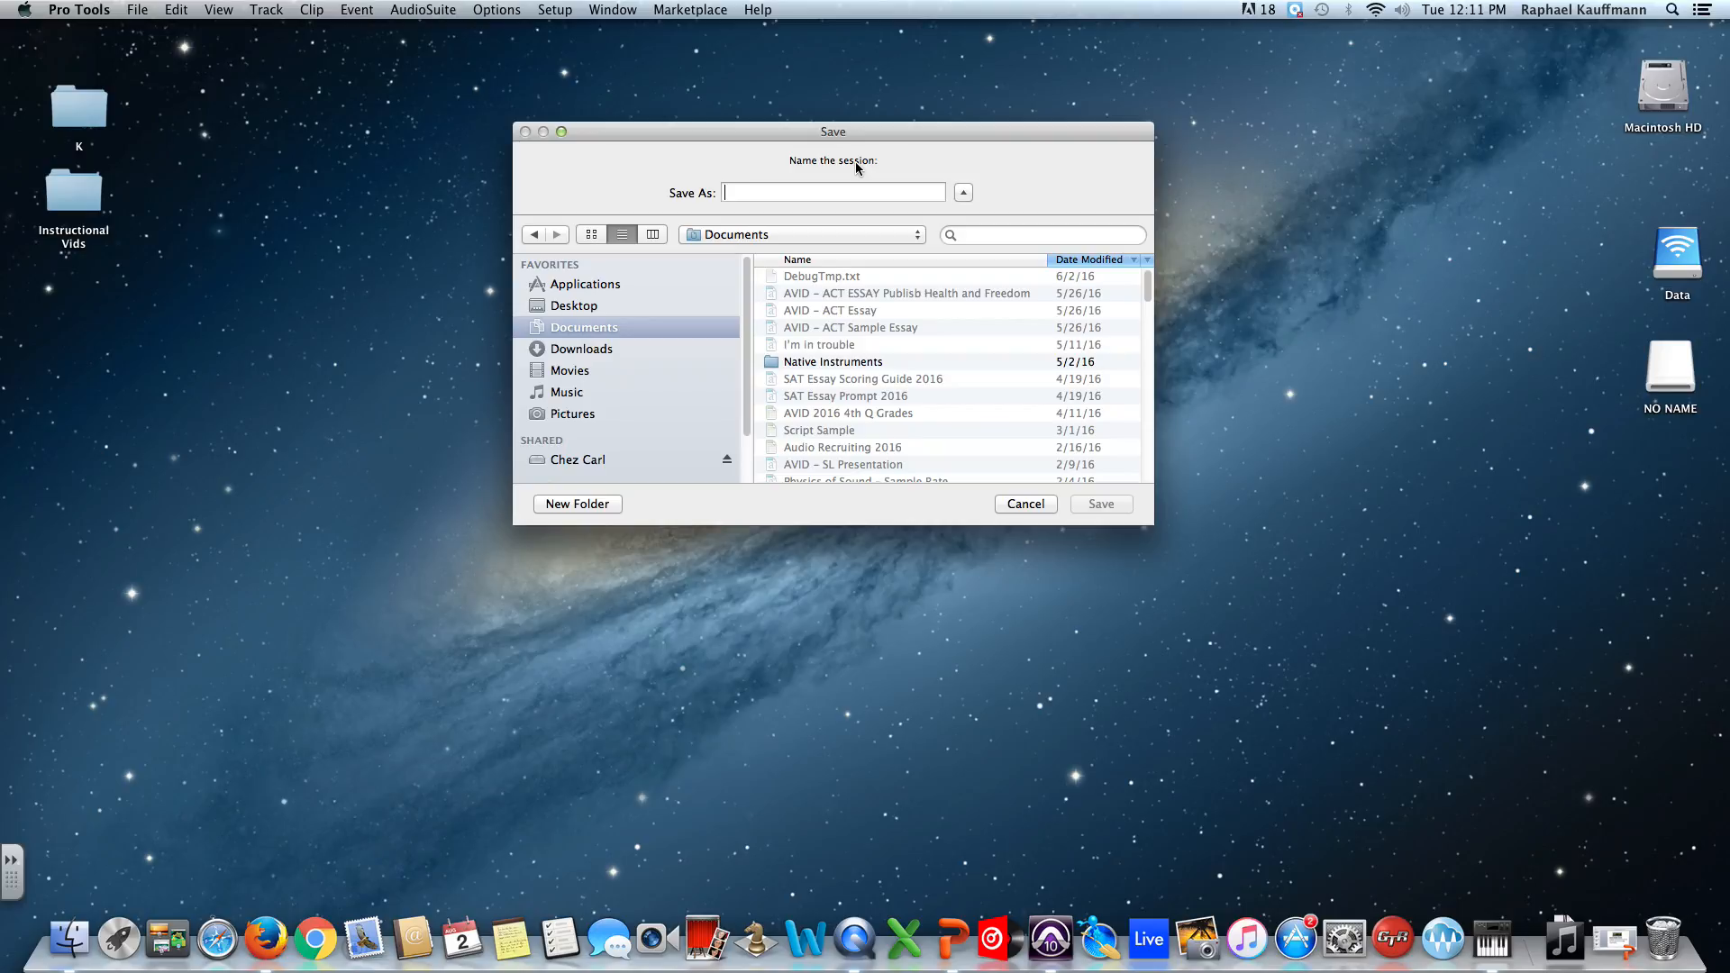
# - Name the session "Project 1 -" followed by the owner's surname
pyautogui.write('Project - KKauffmann')
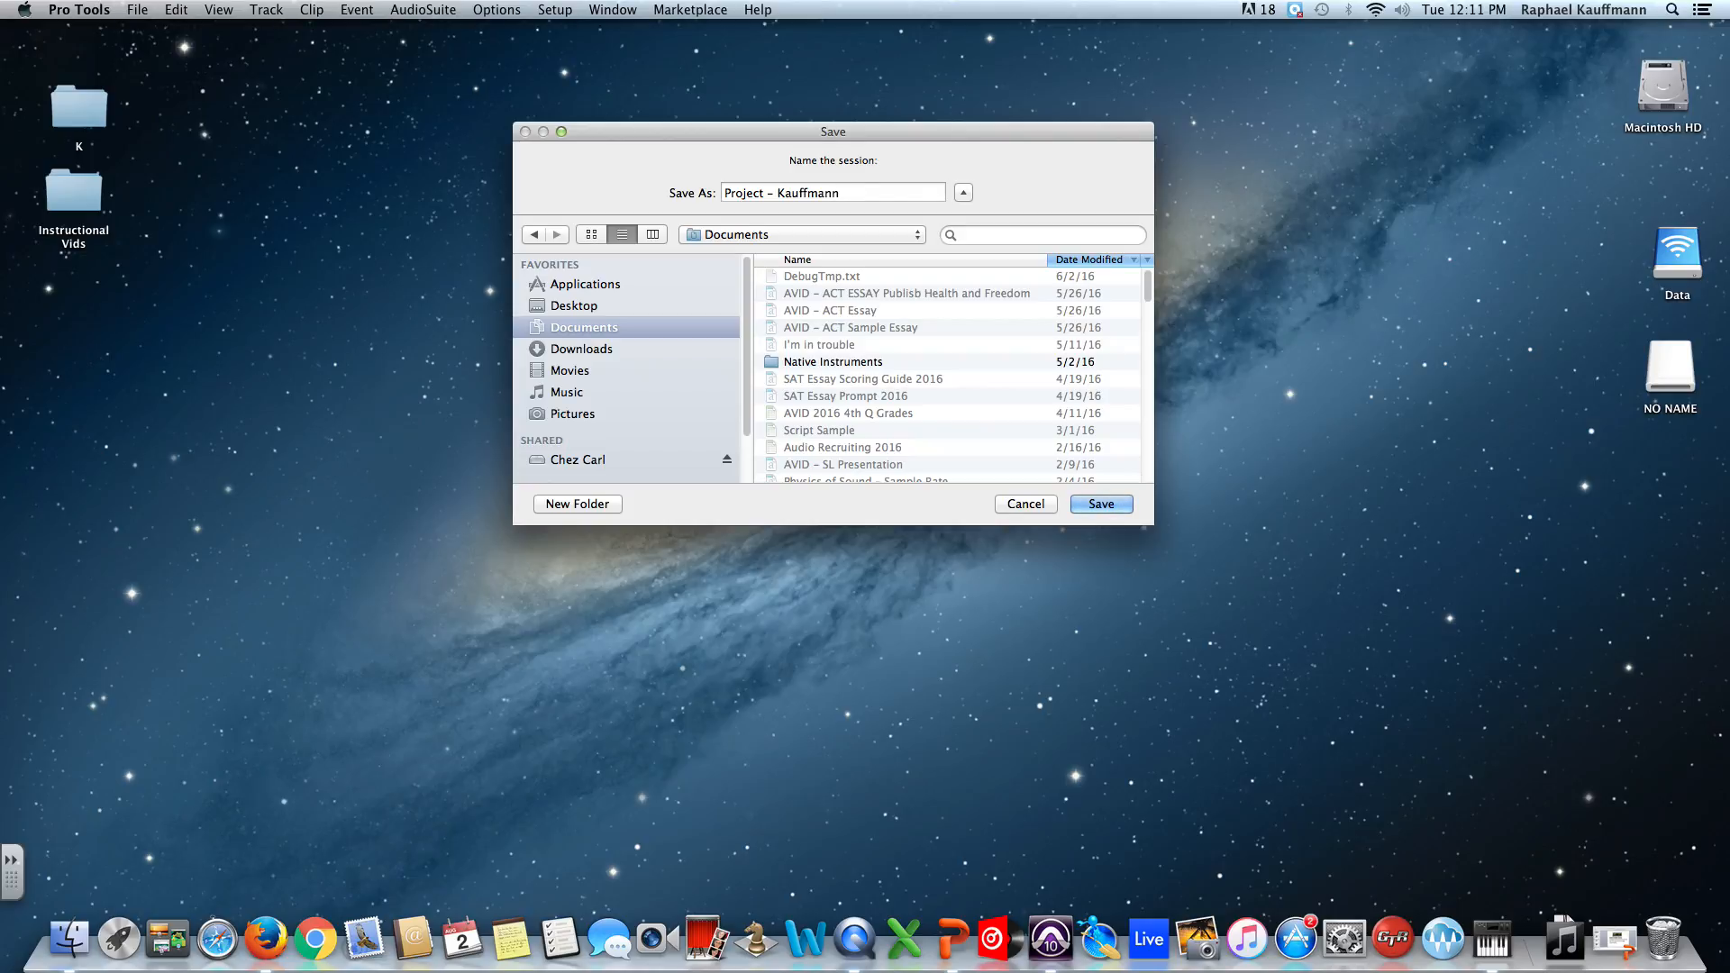
pyautogui.doubleClick(761, 193)
pyautogui.doubleClick(833, 193)
pyautogui.click(859, 194)
pyautogui.click(768, 192)
pyautogui.write('1')
# - Compare the save dialog's compact and expanded forms and its icon, list and column views of the Documents folder
pyautogui.click(965, 194)
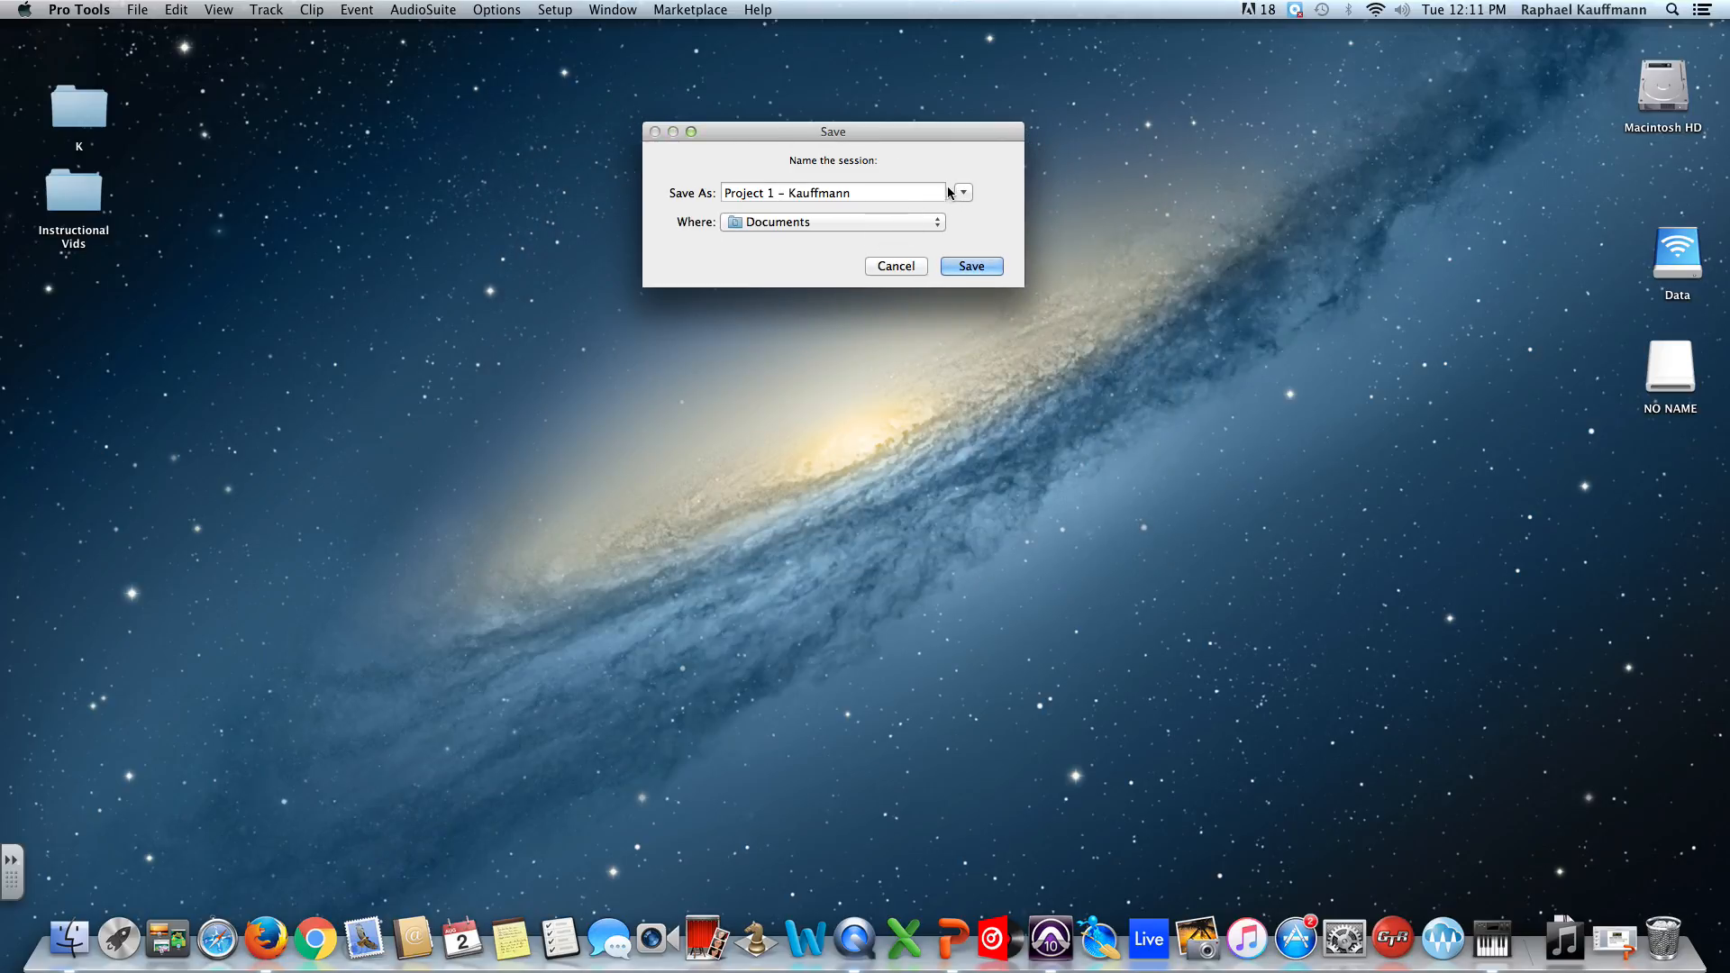
pyautogui.click(963, 193)
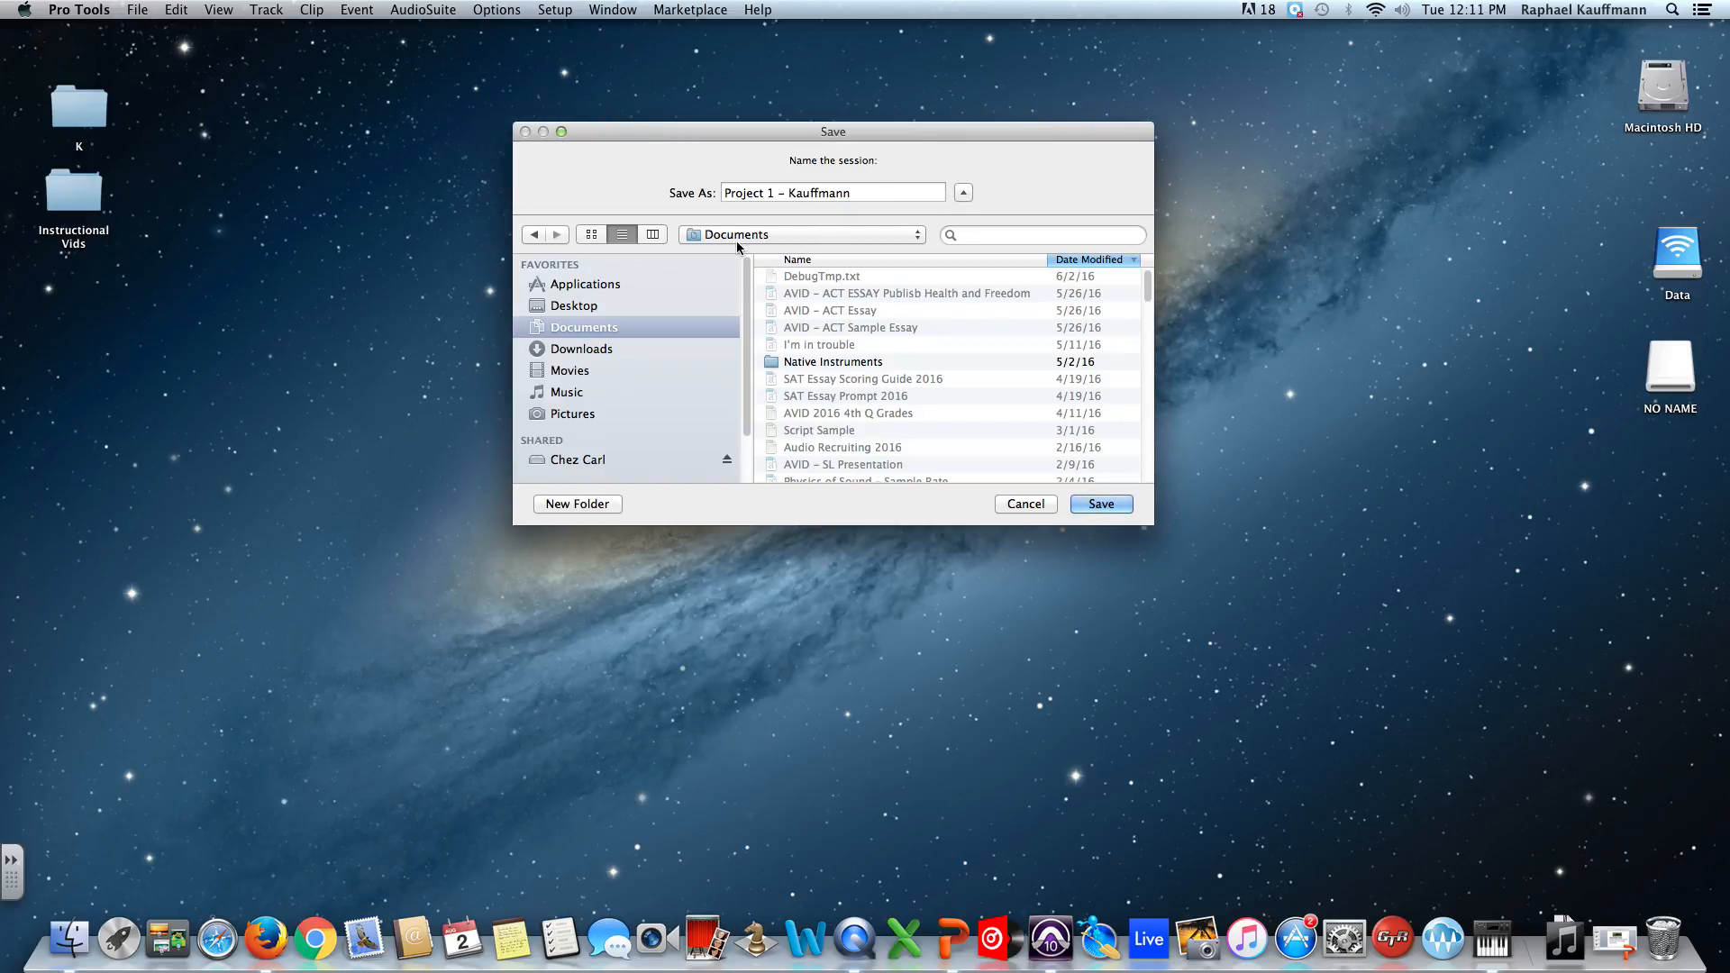
pyautogui.click(600, 238)
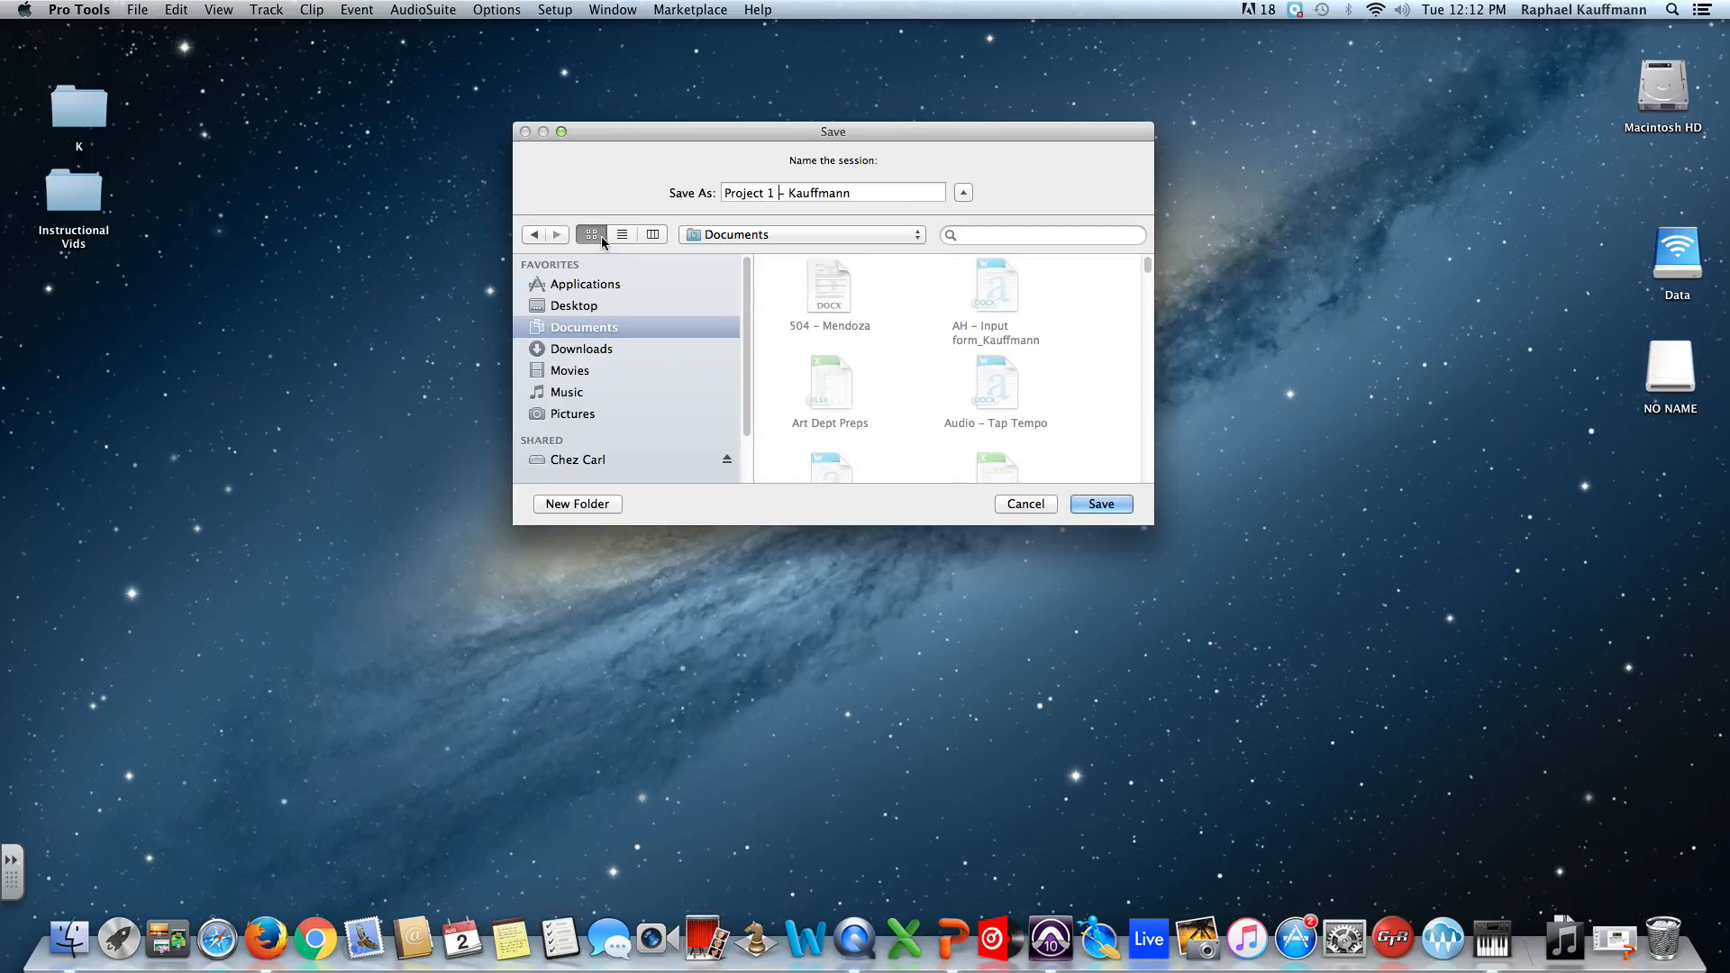
pyautogui.click(651, 236)
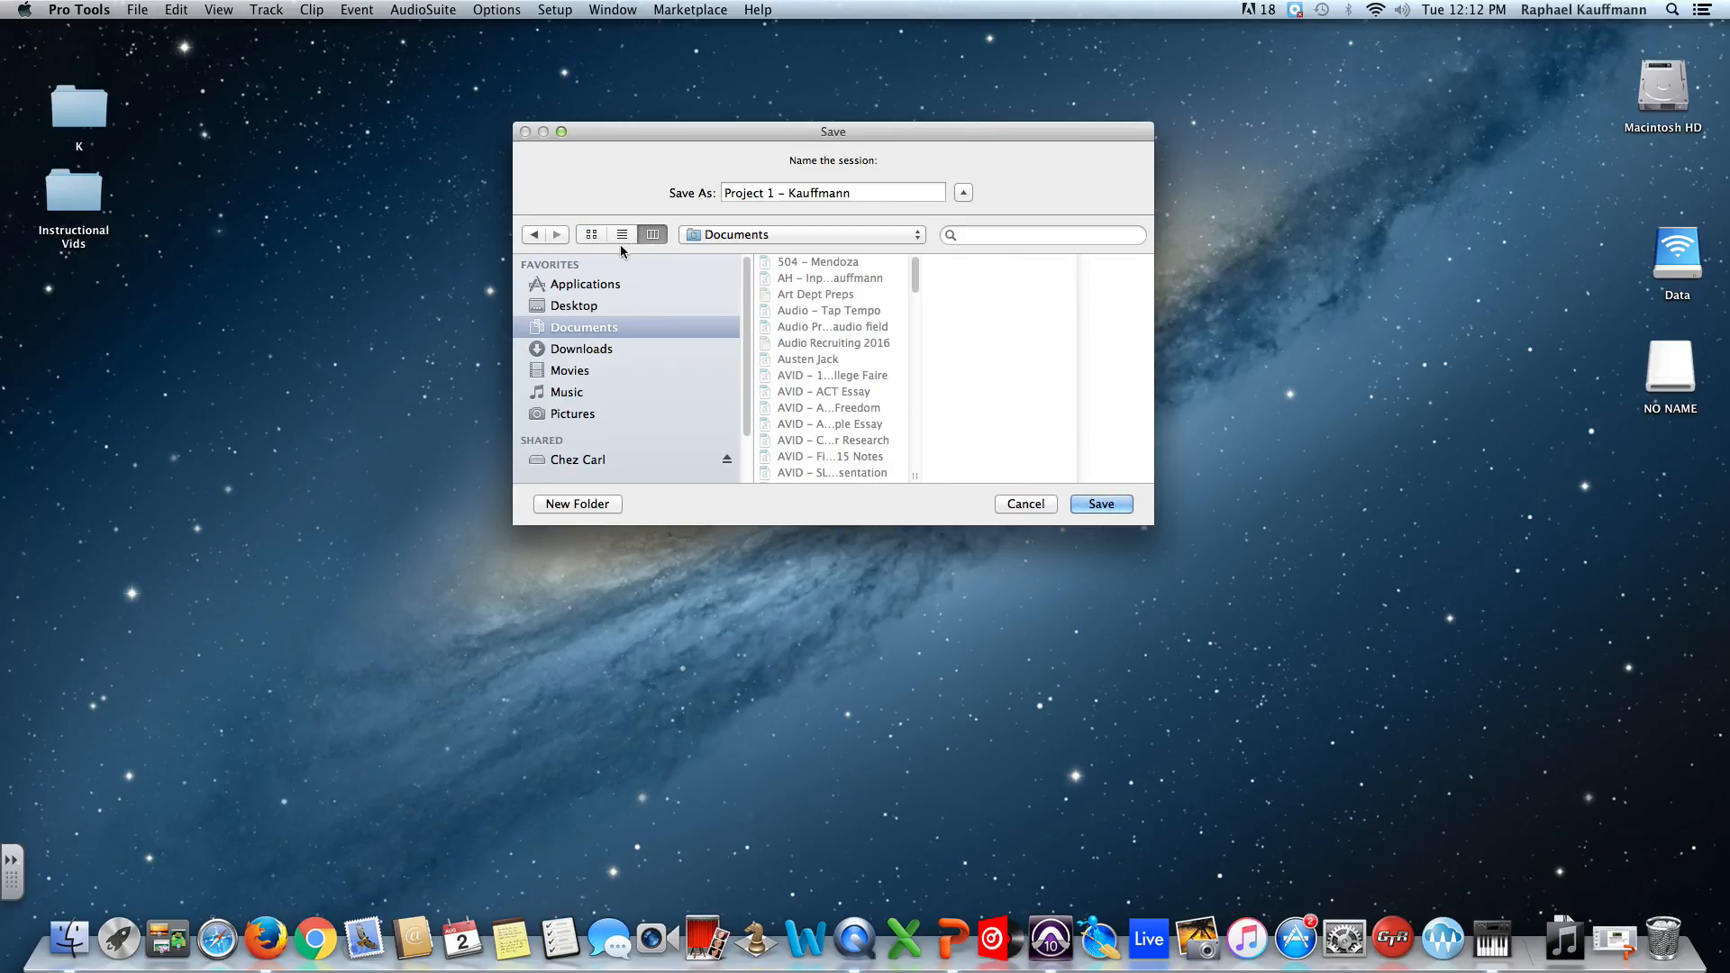
pyautogui.click(594, 238)
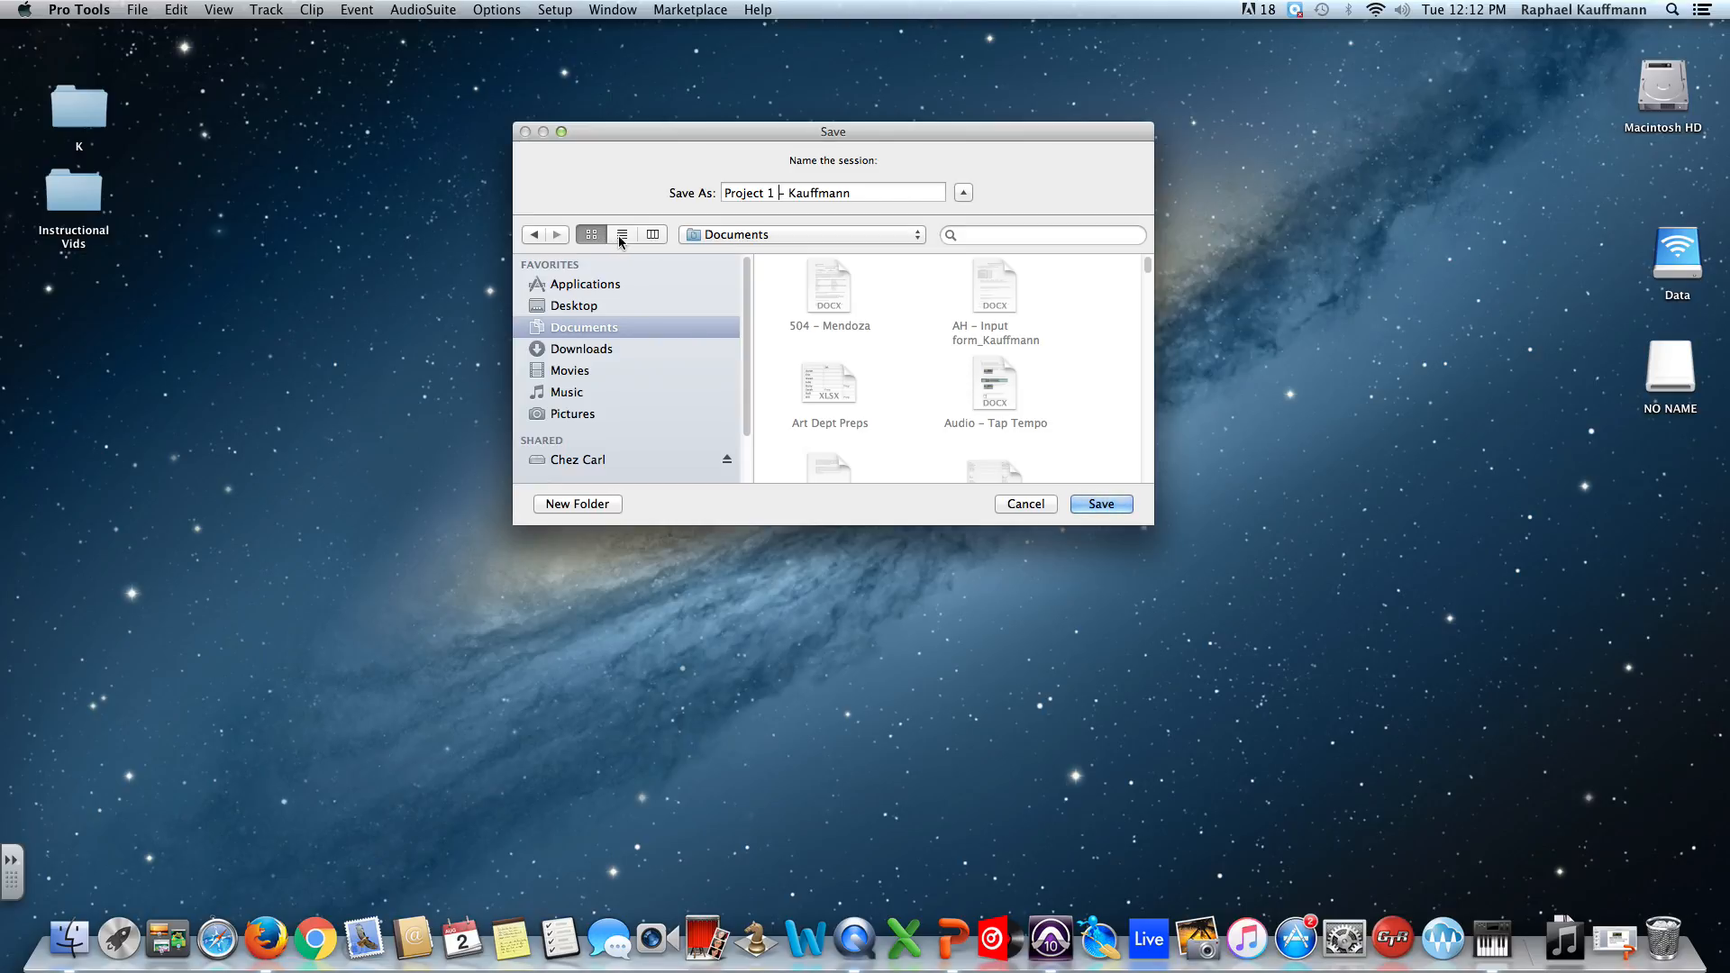
pyautogui.click(622, 237)
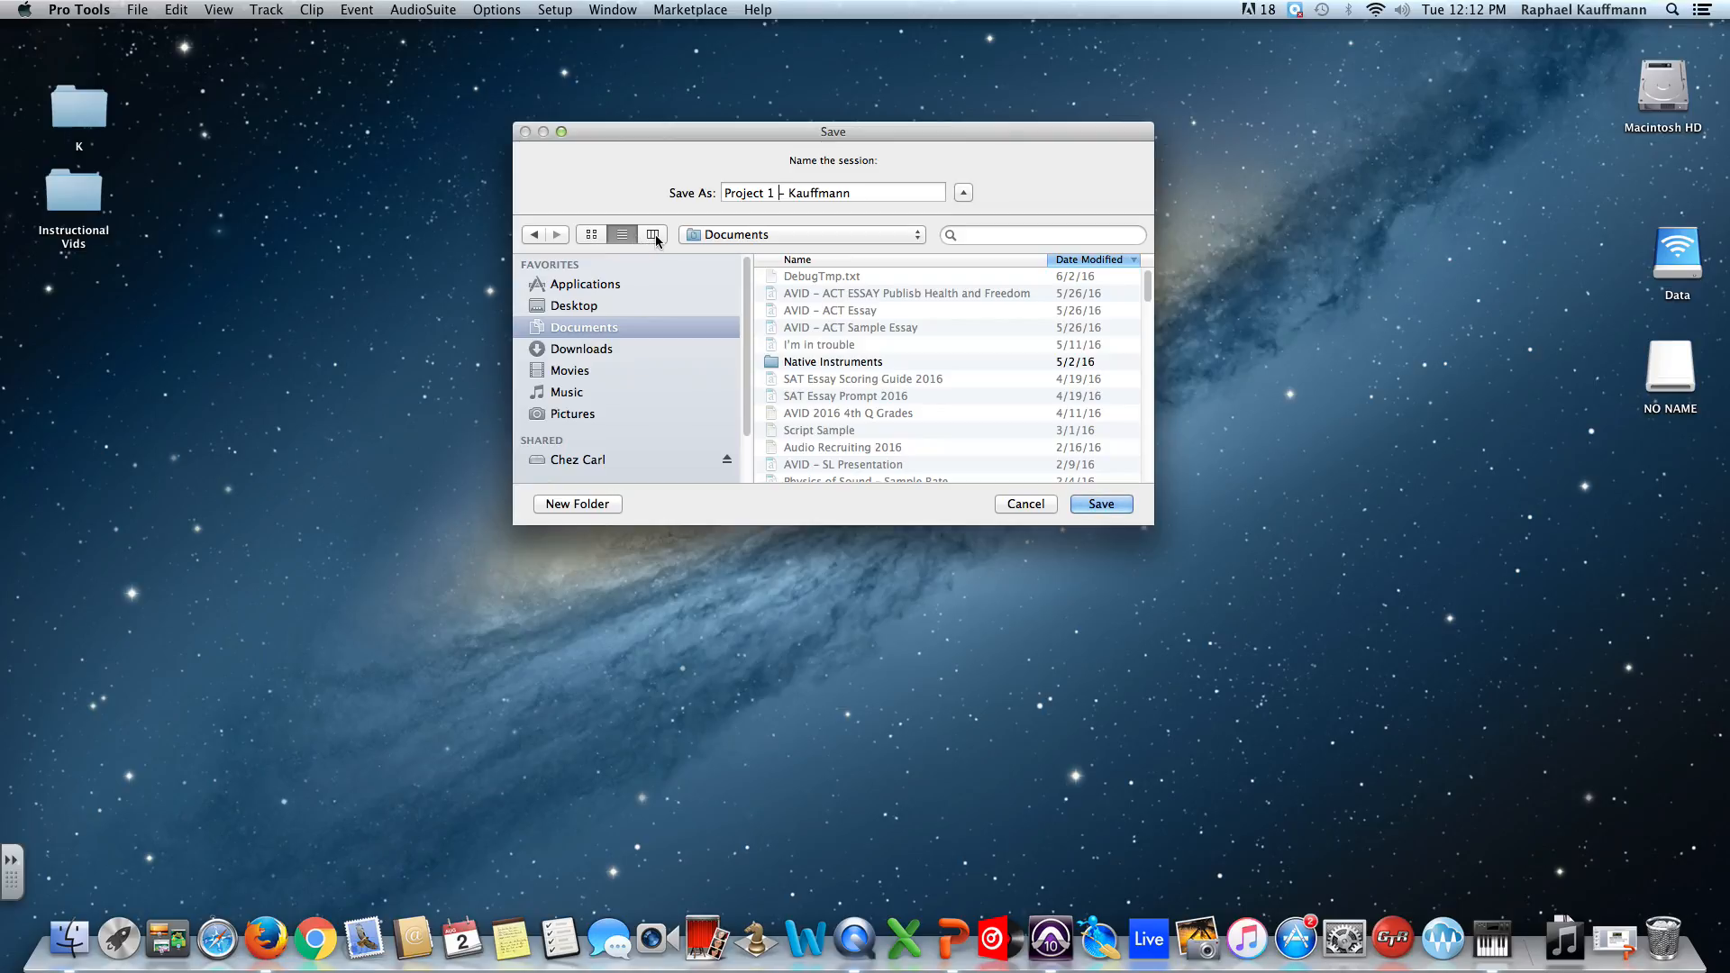
pyautogui.click(653, 236)
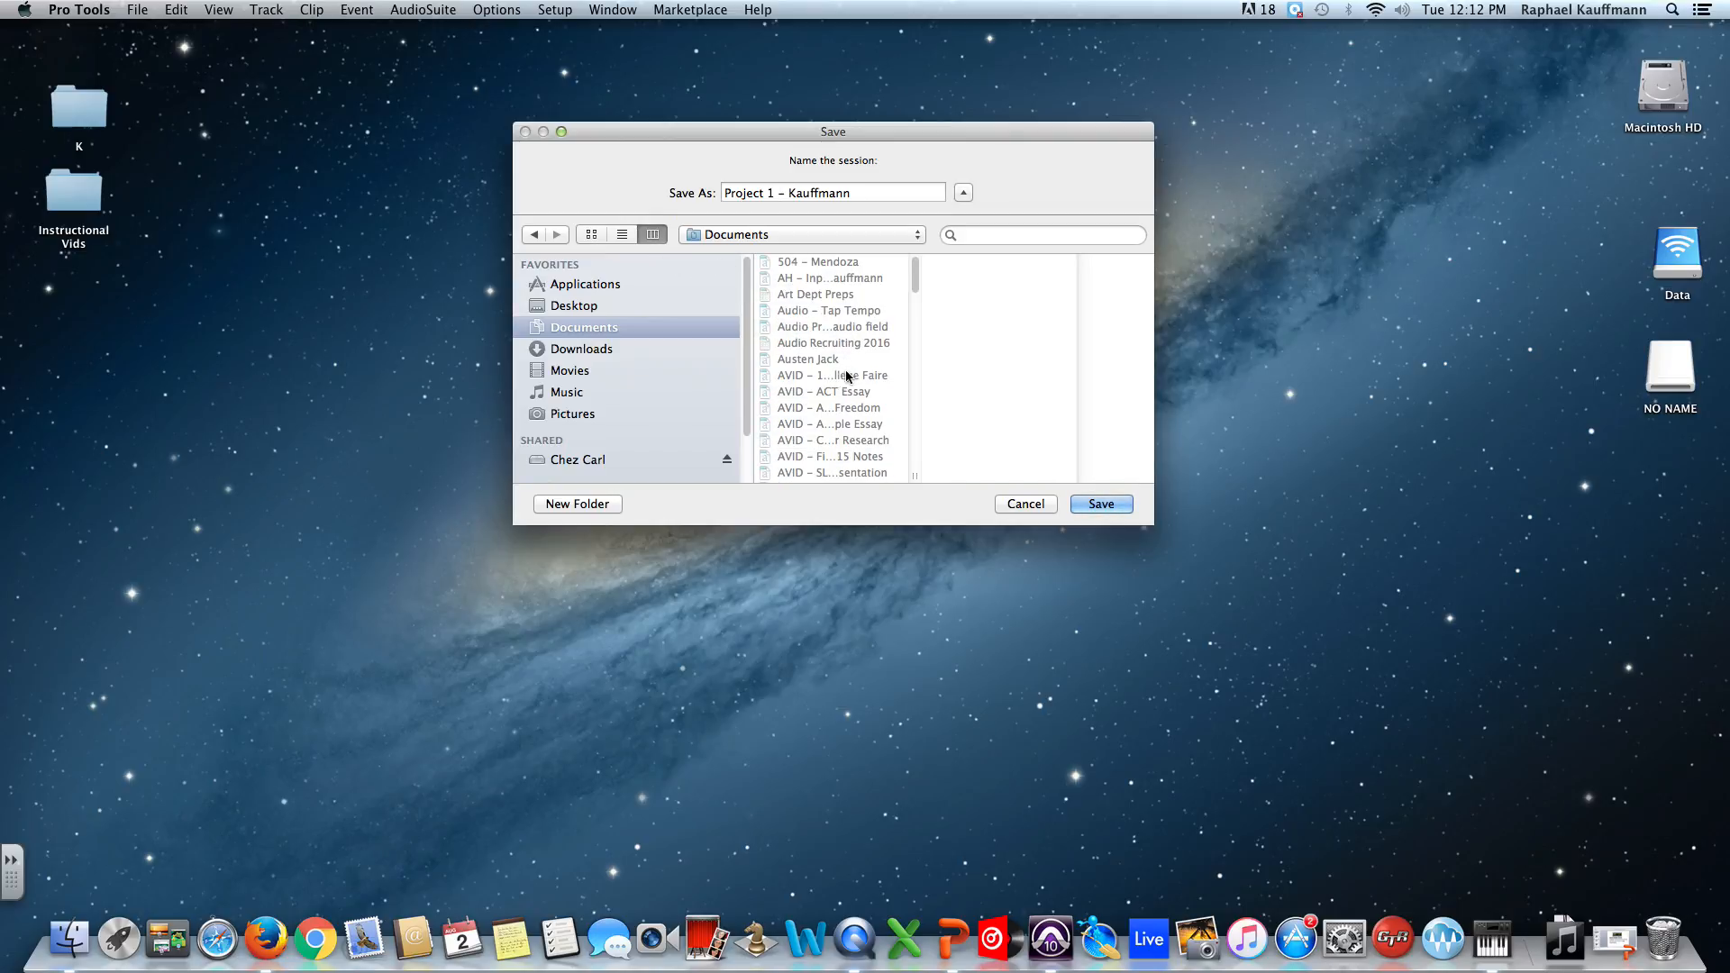
# - Browse through Native Instruments and Massive to the Sounds folder in column view, and return to Documents
pyautogui.moveTo(915, 271); pyautogui.dragTo(903, 384)
pyautogui.click(851, 421)
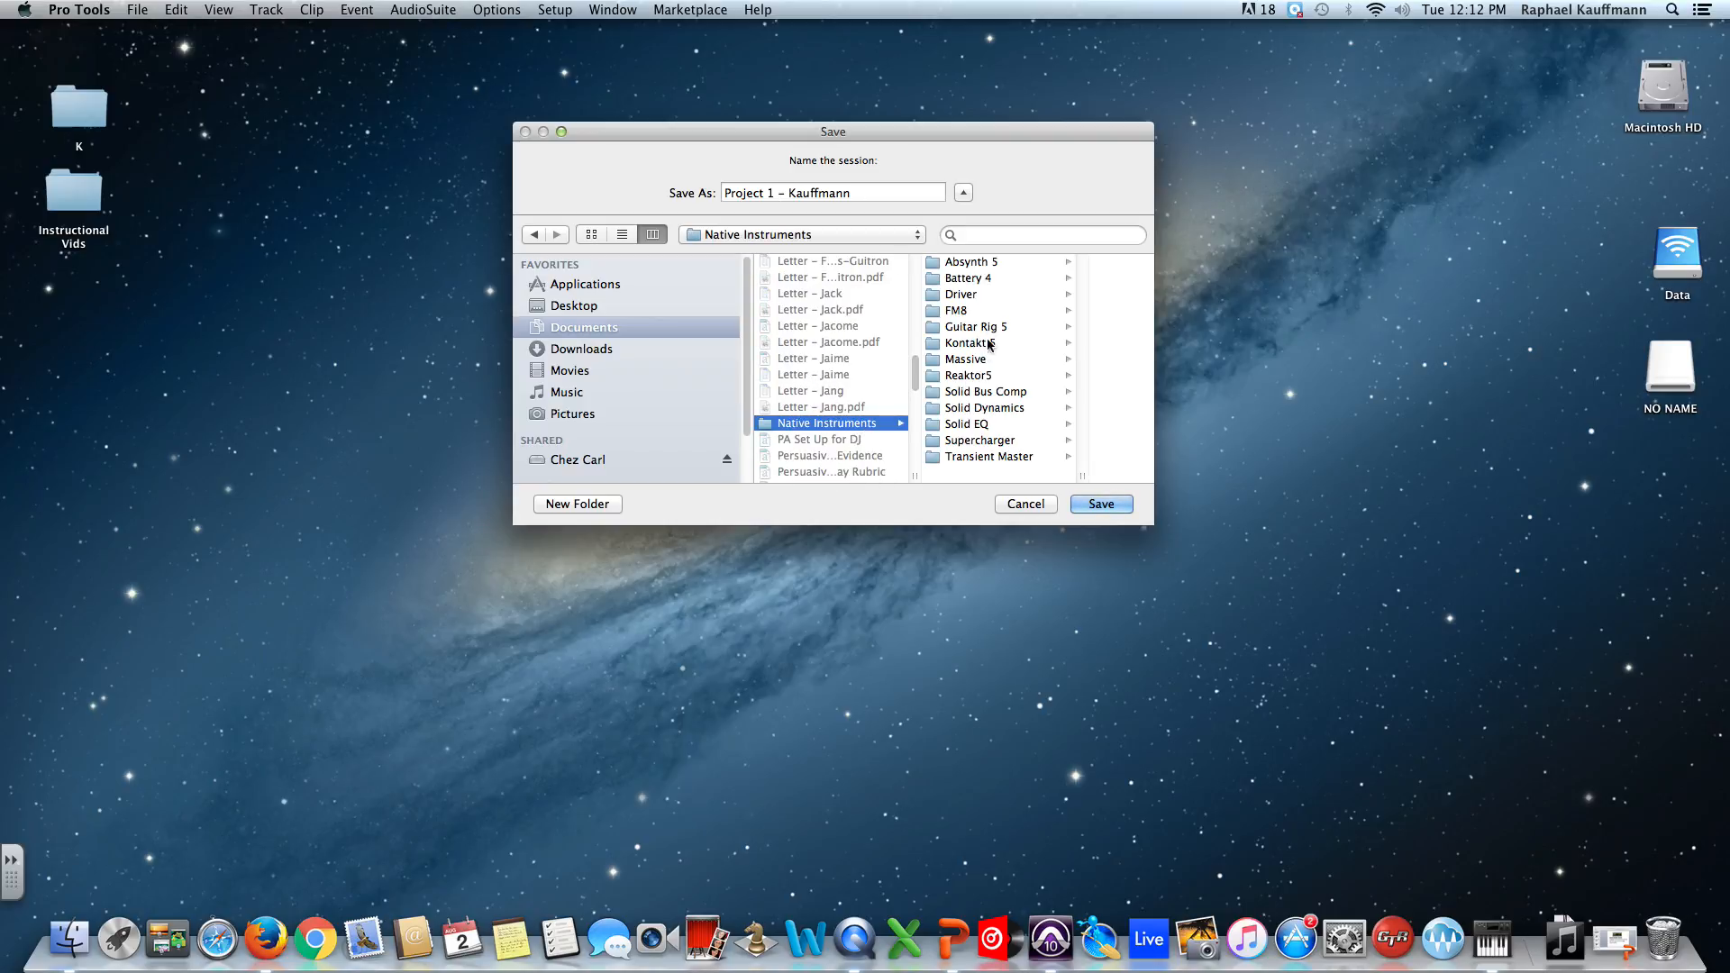
pyautogui.click(998, 356)
pyautogui.click(1084, 296)
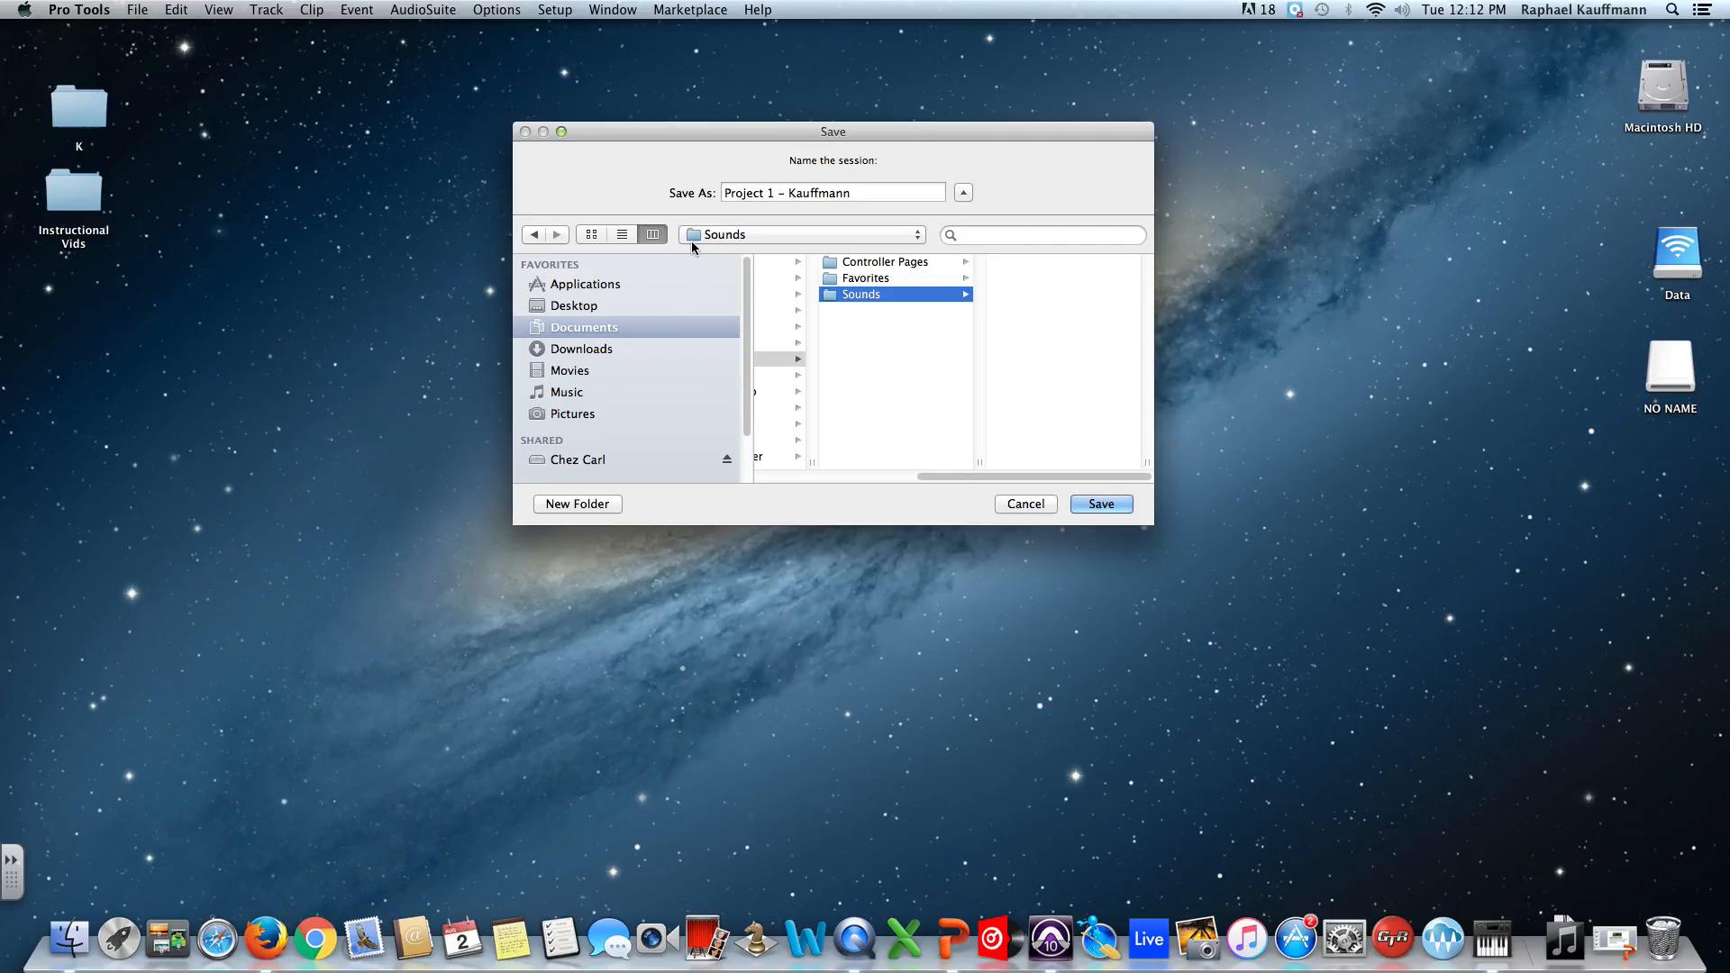
pyautogui.click(602, 334)
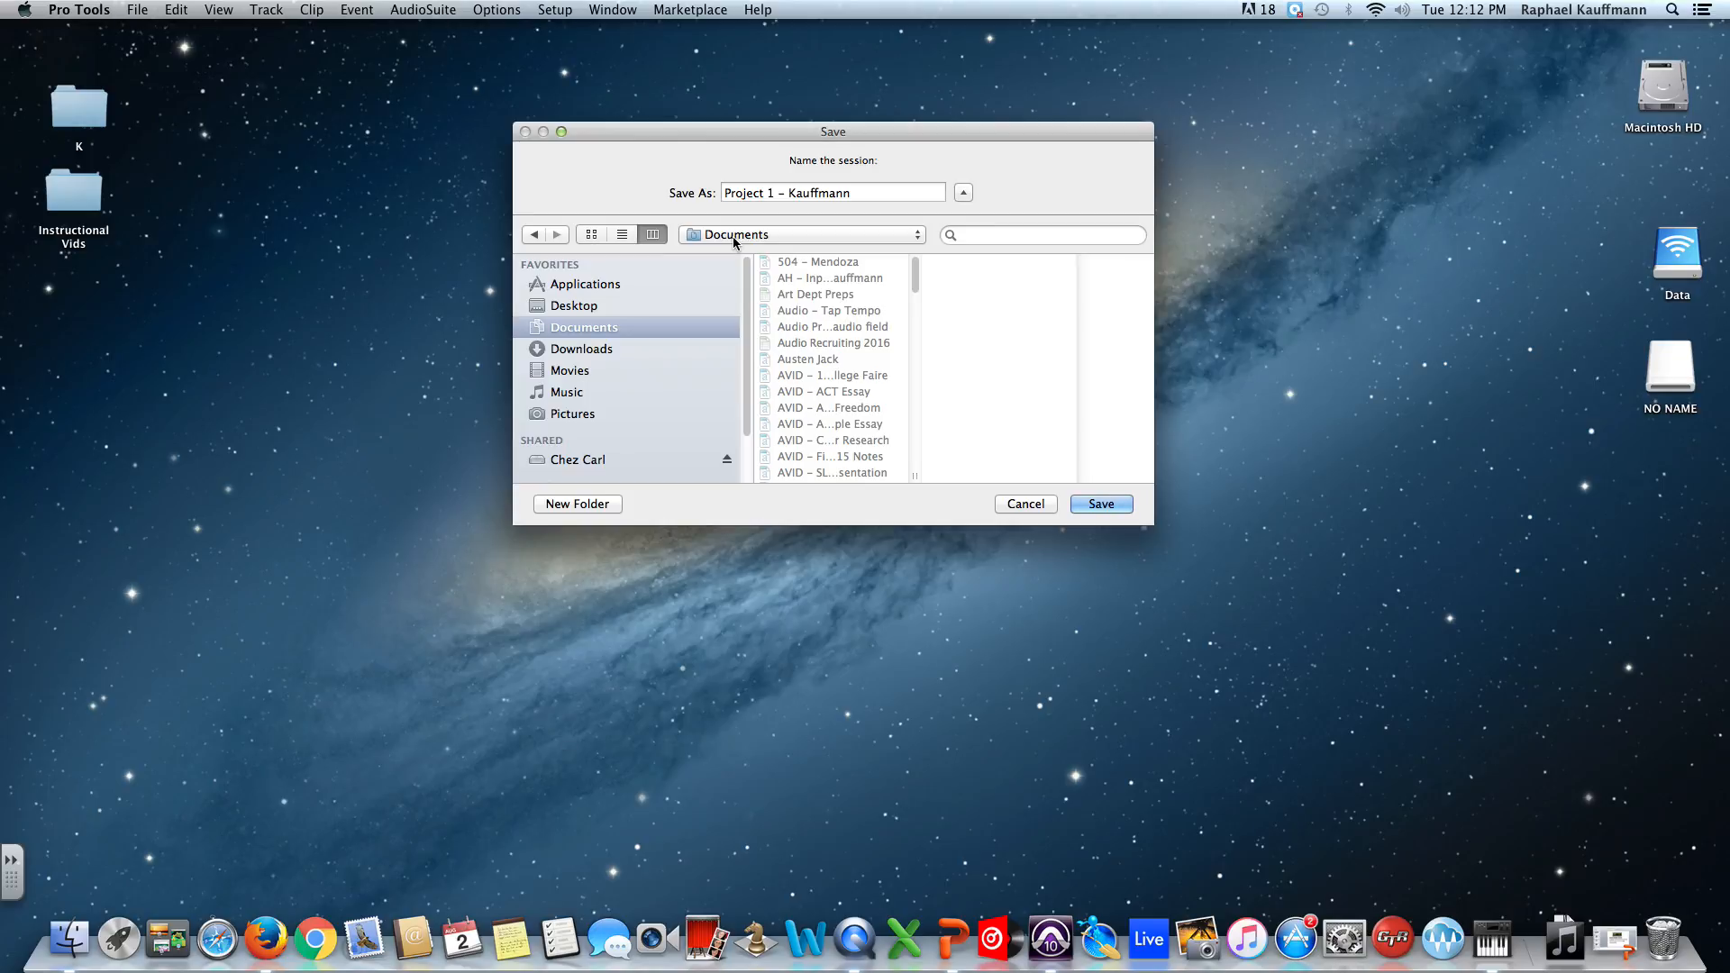
# - Choose the Desktop as the session's save location and save the session there
pyautogui.click(674, 353)
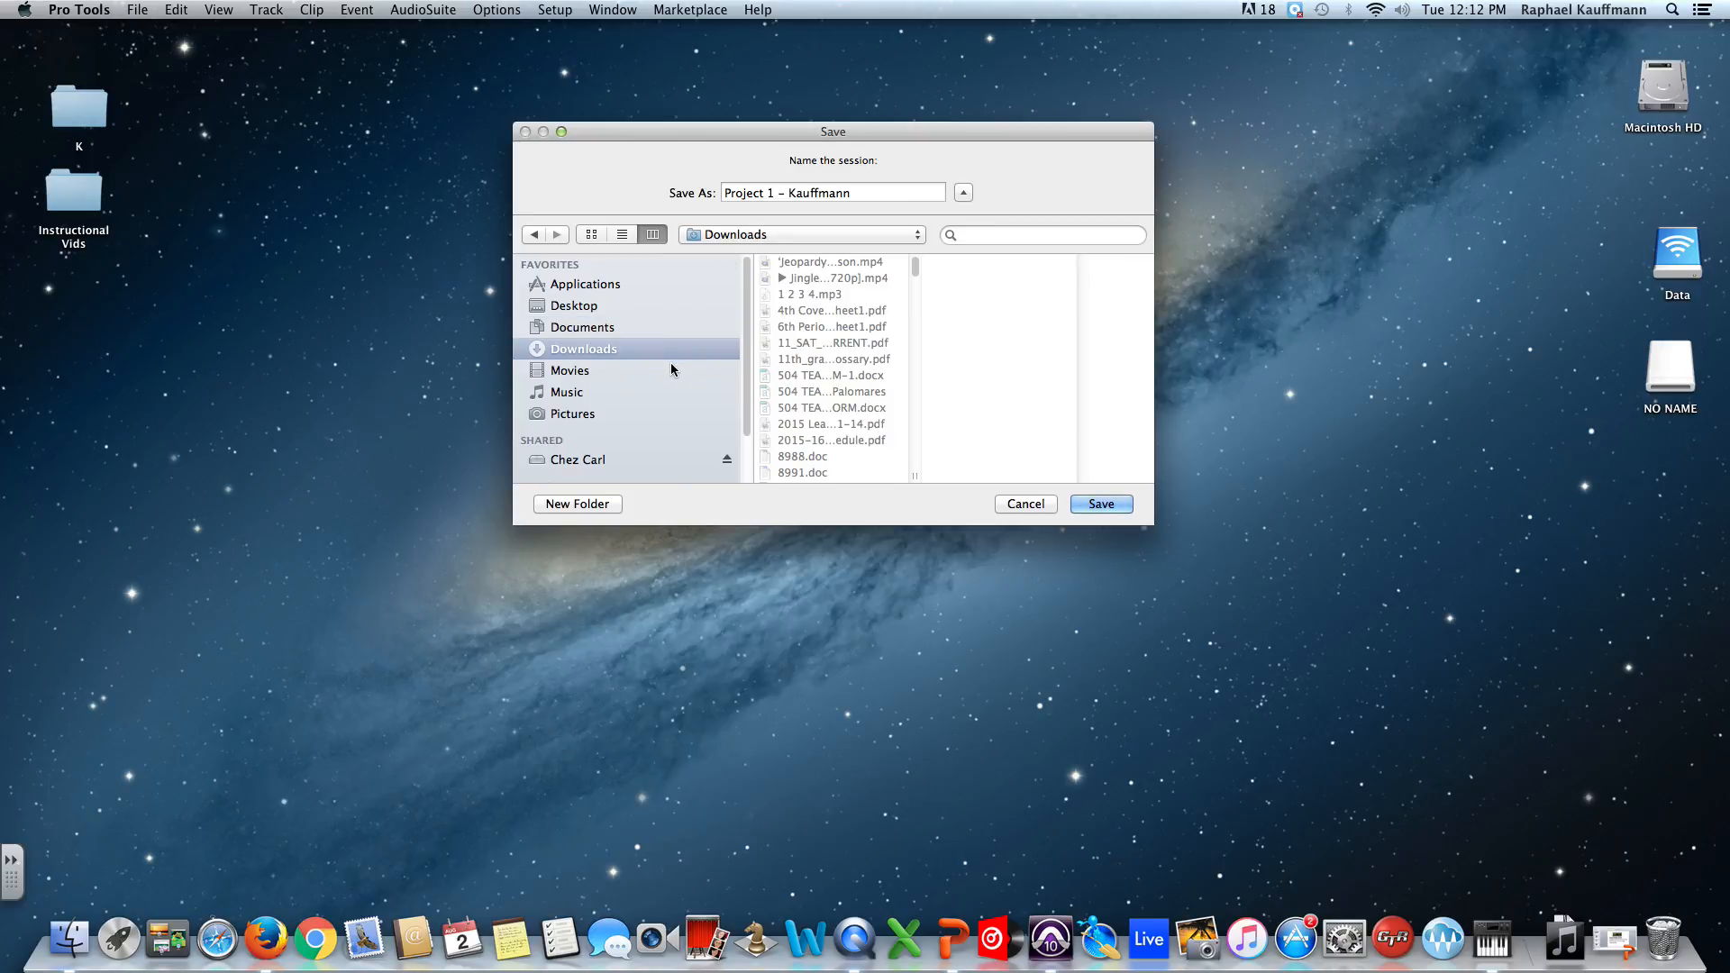
pyautogui.click(668, 371)
pyautogui.click(660, 347)
pyautogui.click(658, 328)
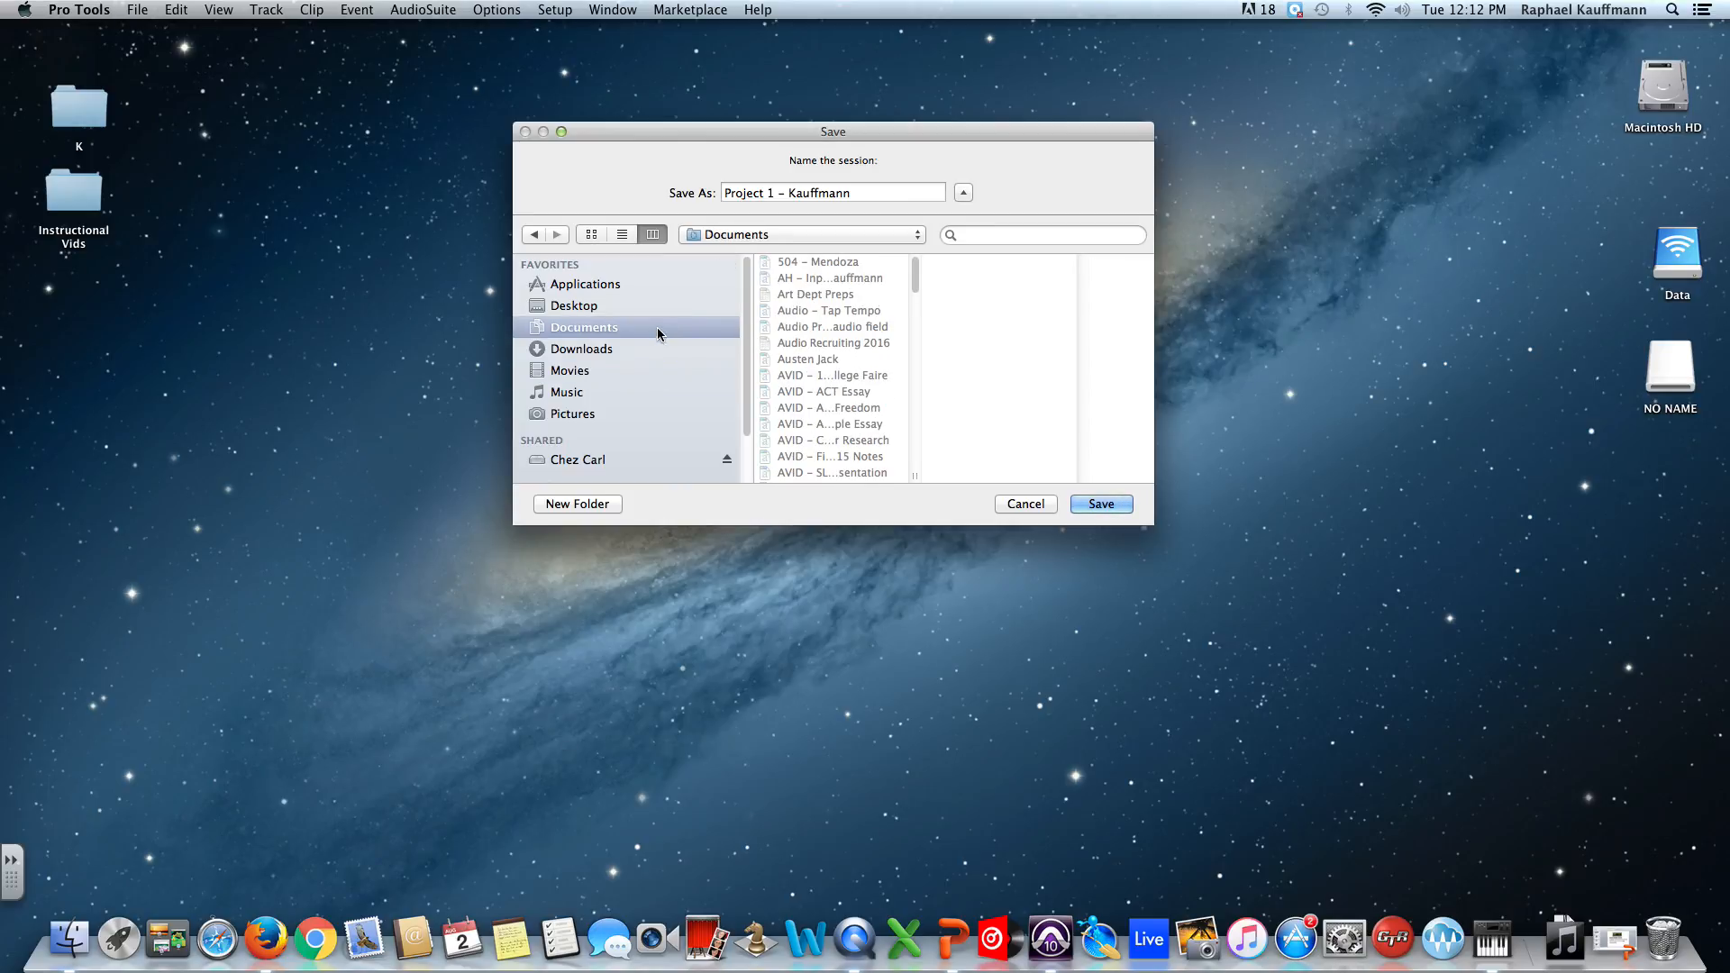
pyautogui.click(648, 308)
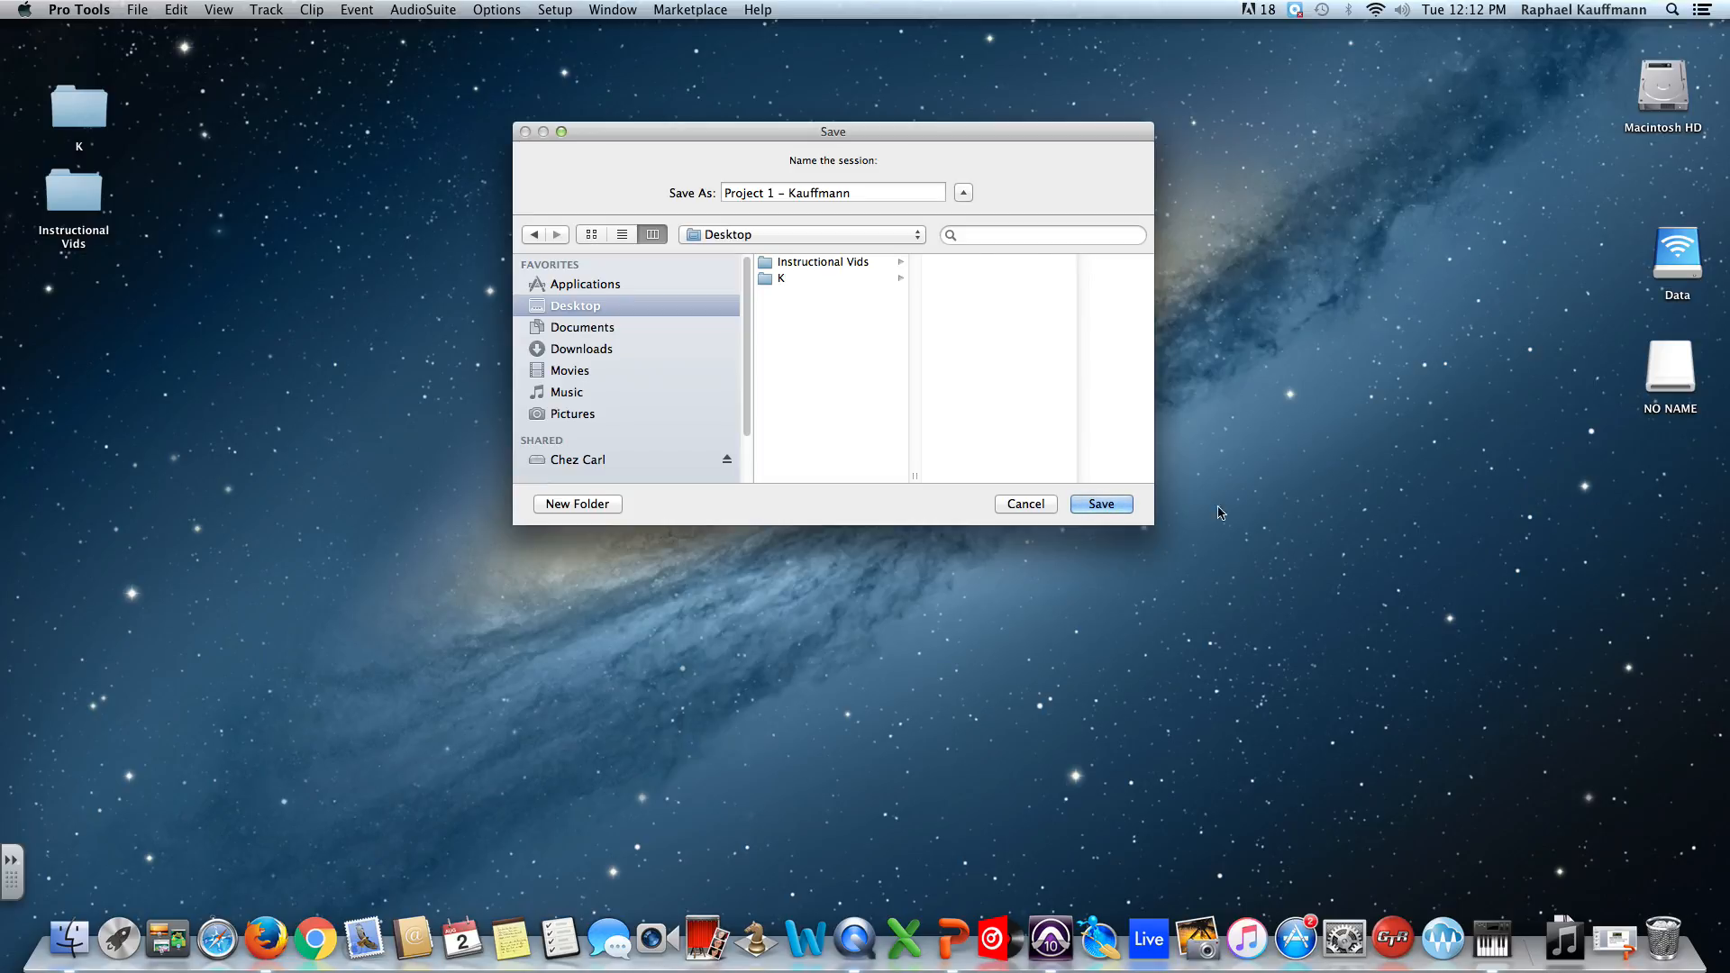
pyautogui.click(1120, 508)
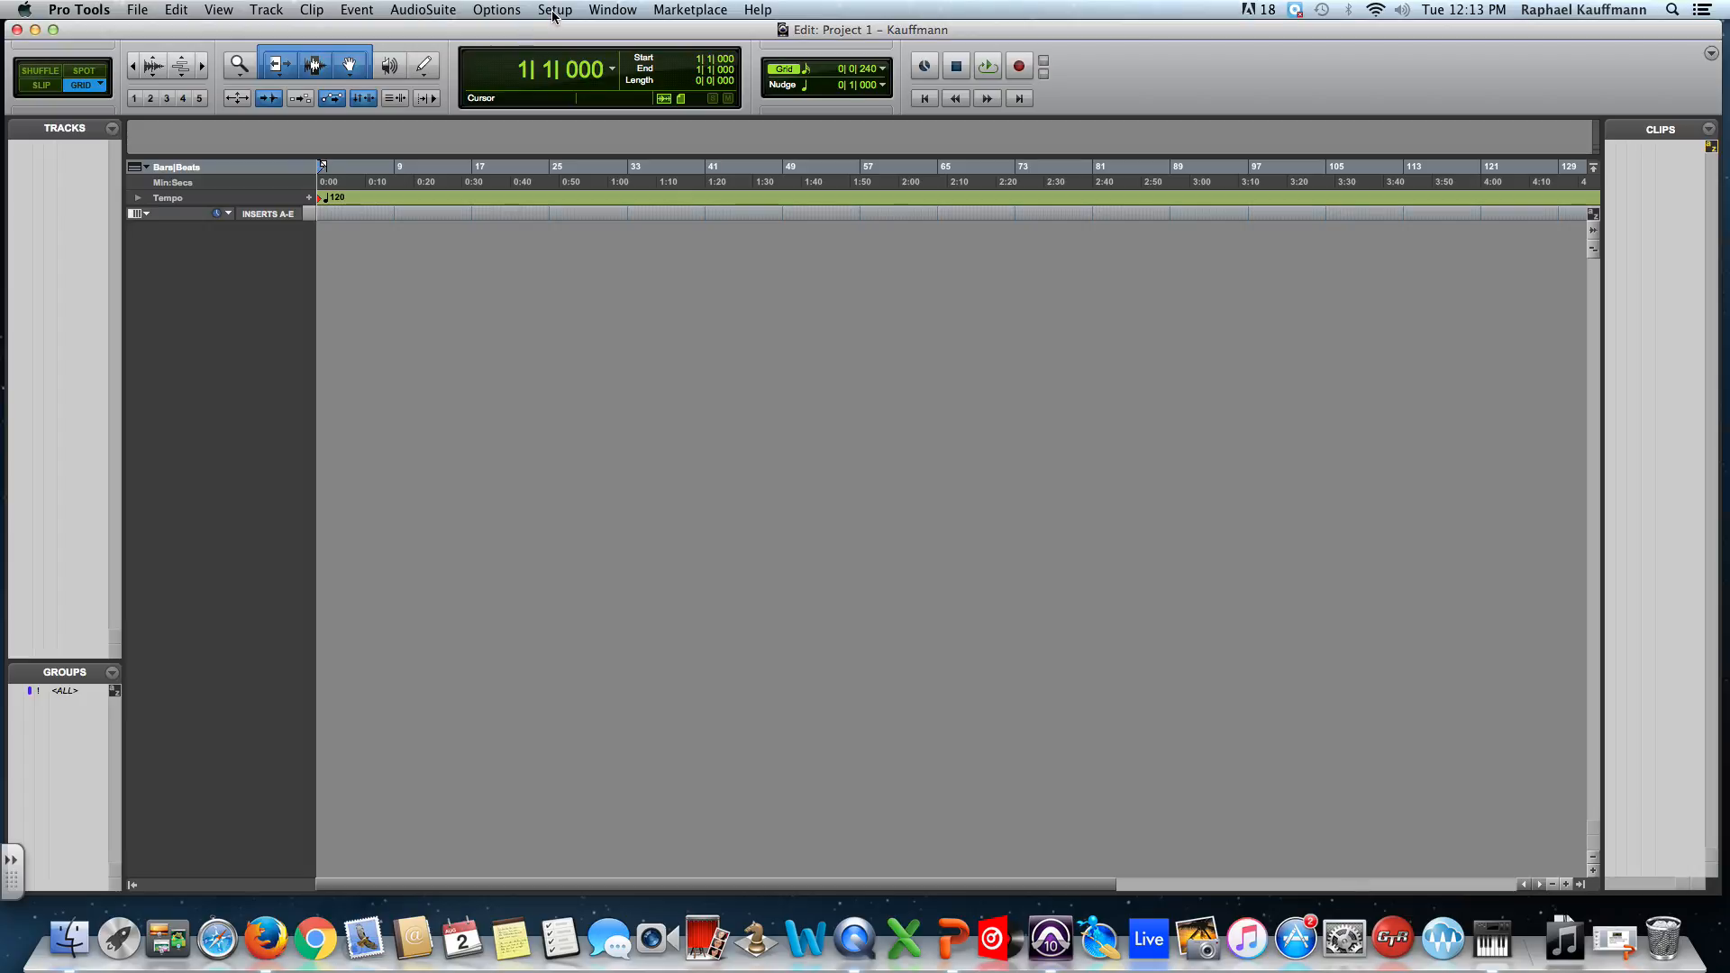
# - Clear the open session windows from the screen to uncover the desktop
pyautogui.click(610, 11)
pyautogui.click(629, 130)
pyautogui.moveTo(620, 27); pyautogui.dragTo(615, 64)
pyautogui.click(12, 67)
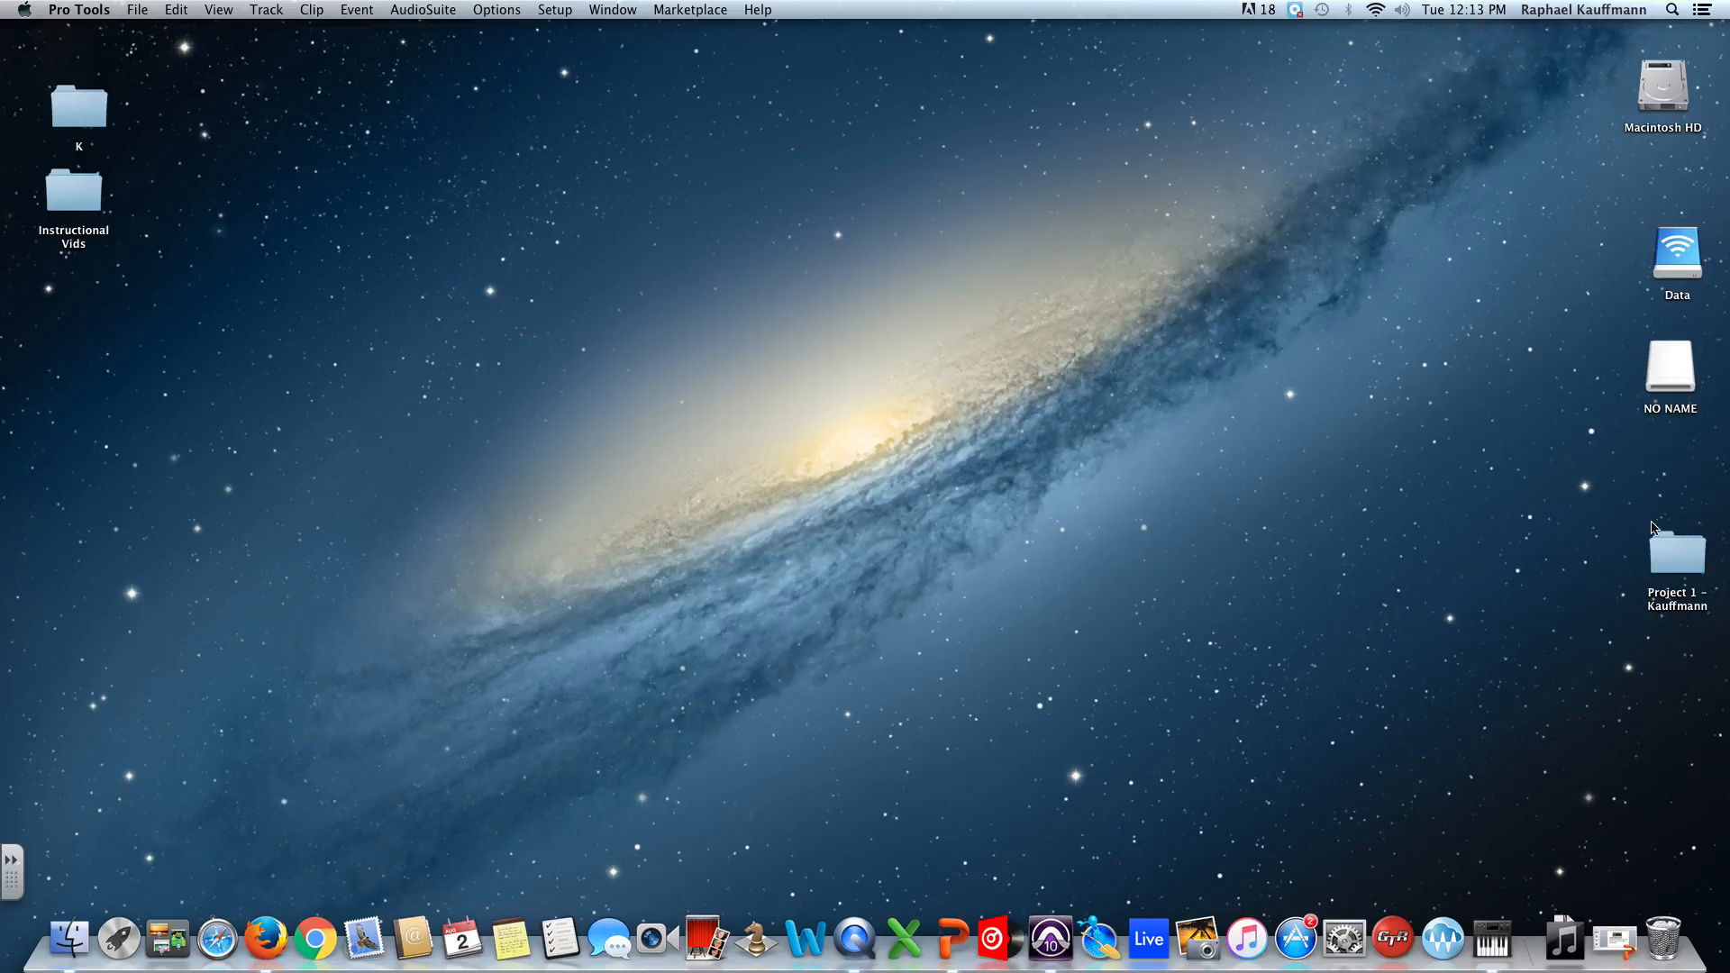
# - Open the new session folder on the desktop, examine its Audio Files, Clip Groups, Video Files and .ptx session file, and close it
pyautogui.moveTo(1688, 573); pyautogui.dragTo(1619, 566)
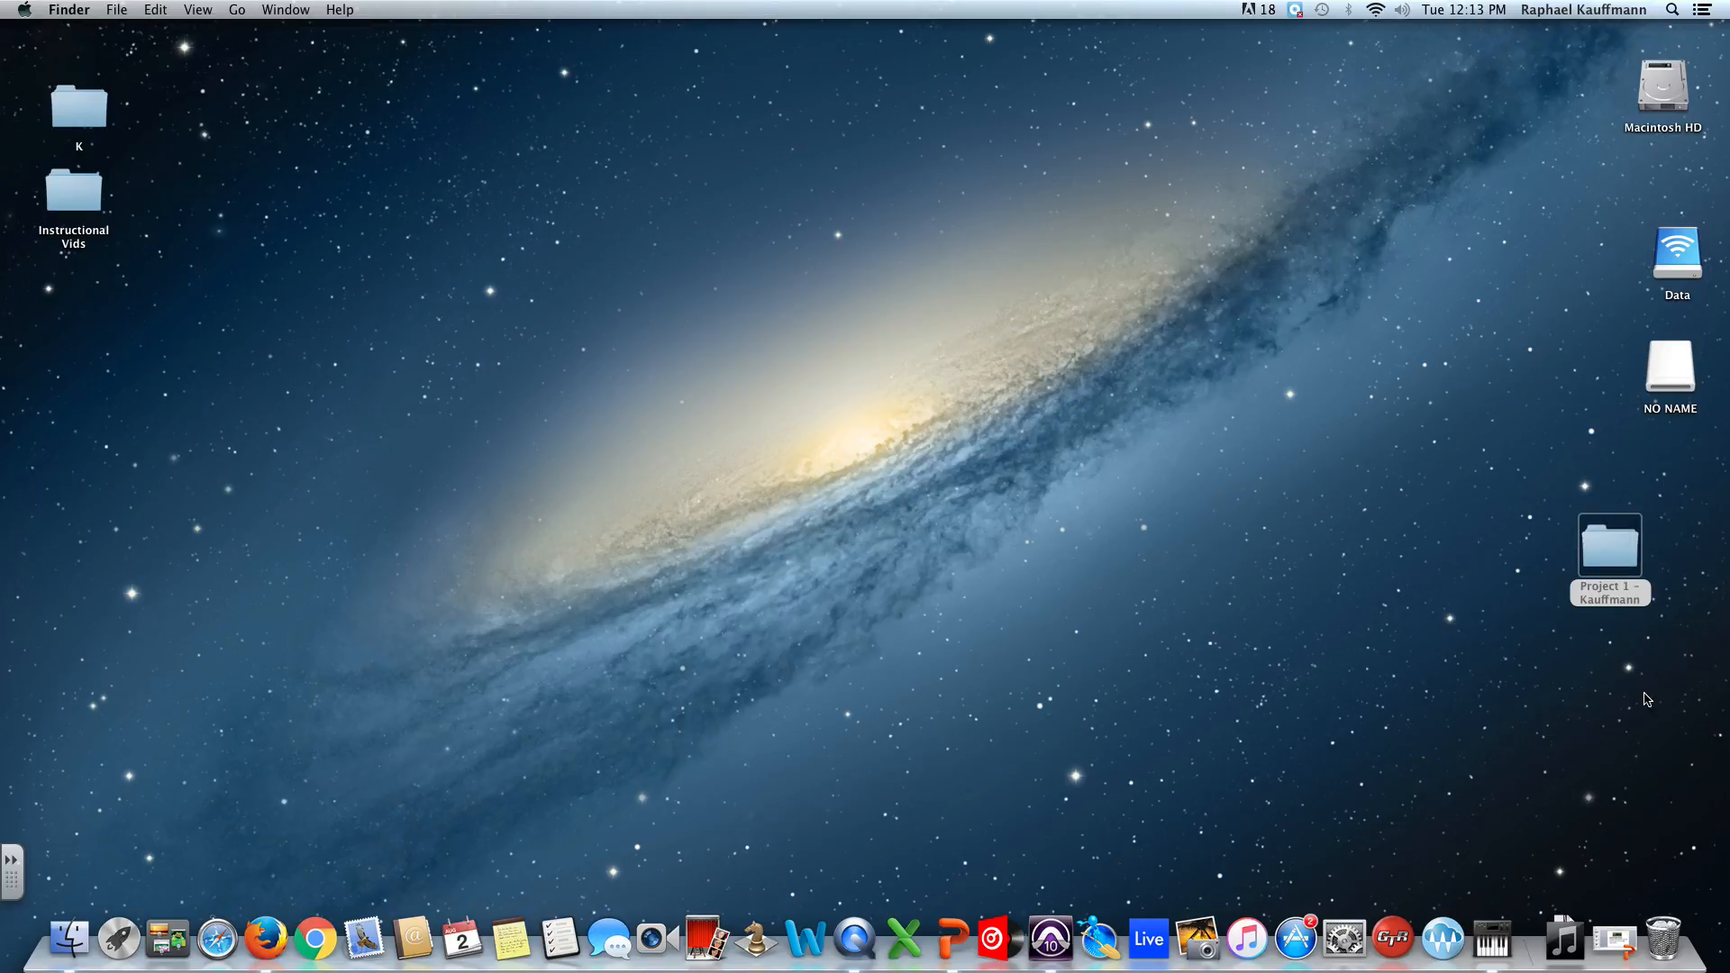
pyautogui.doubleClick(1610, 557)
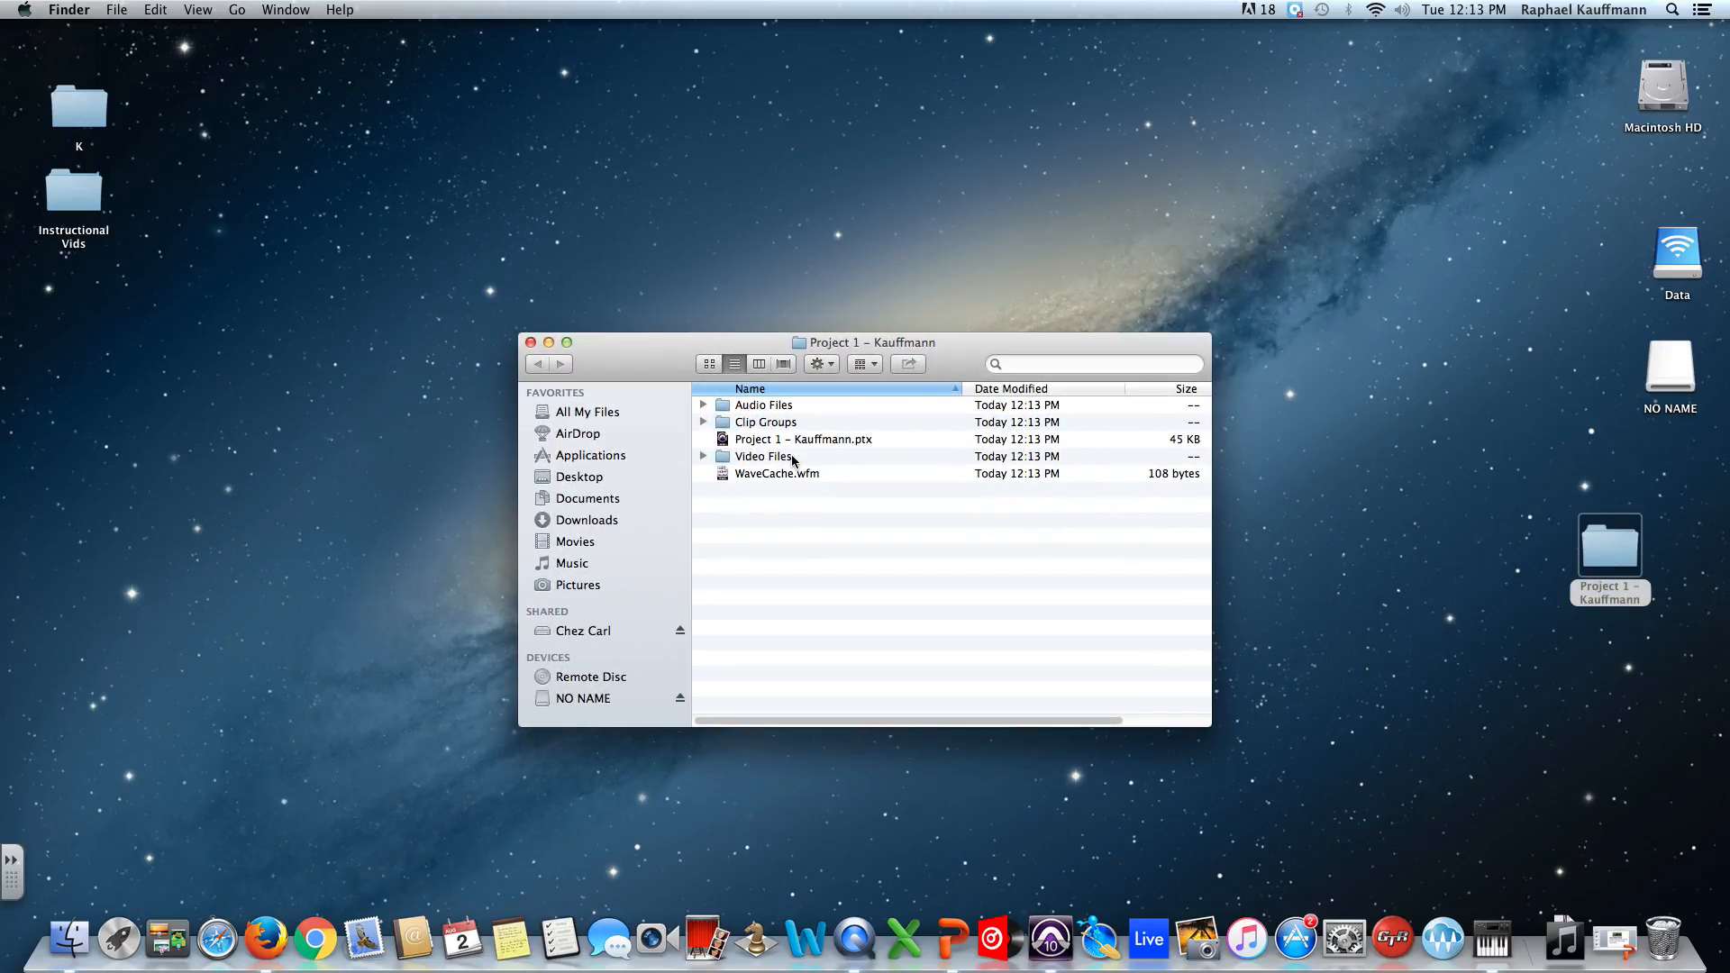
pyautogui.click(704, 407)
pyautogui.click(705, 409)
pyautogui.click(704, 423)
pyautogui.click(704, 423)
pyautogui.click(704, 423)
pyautogui.click(704, 457)
pyautogui.click(704, 457)
pyautogui.click(767, 441)
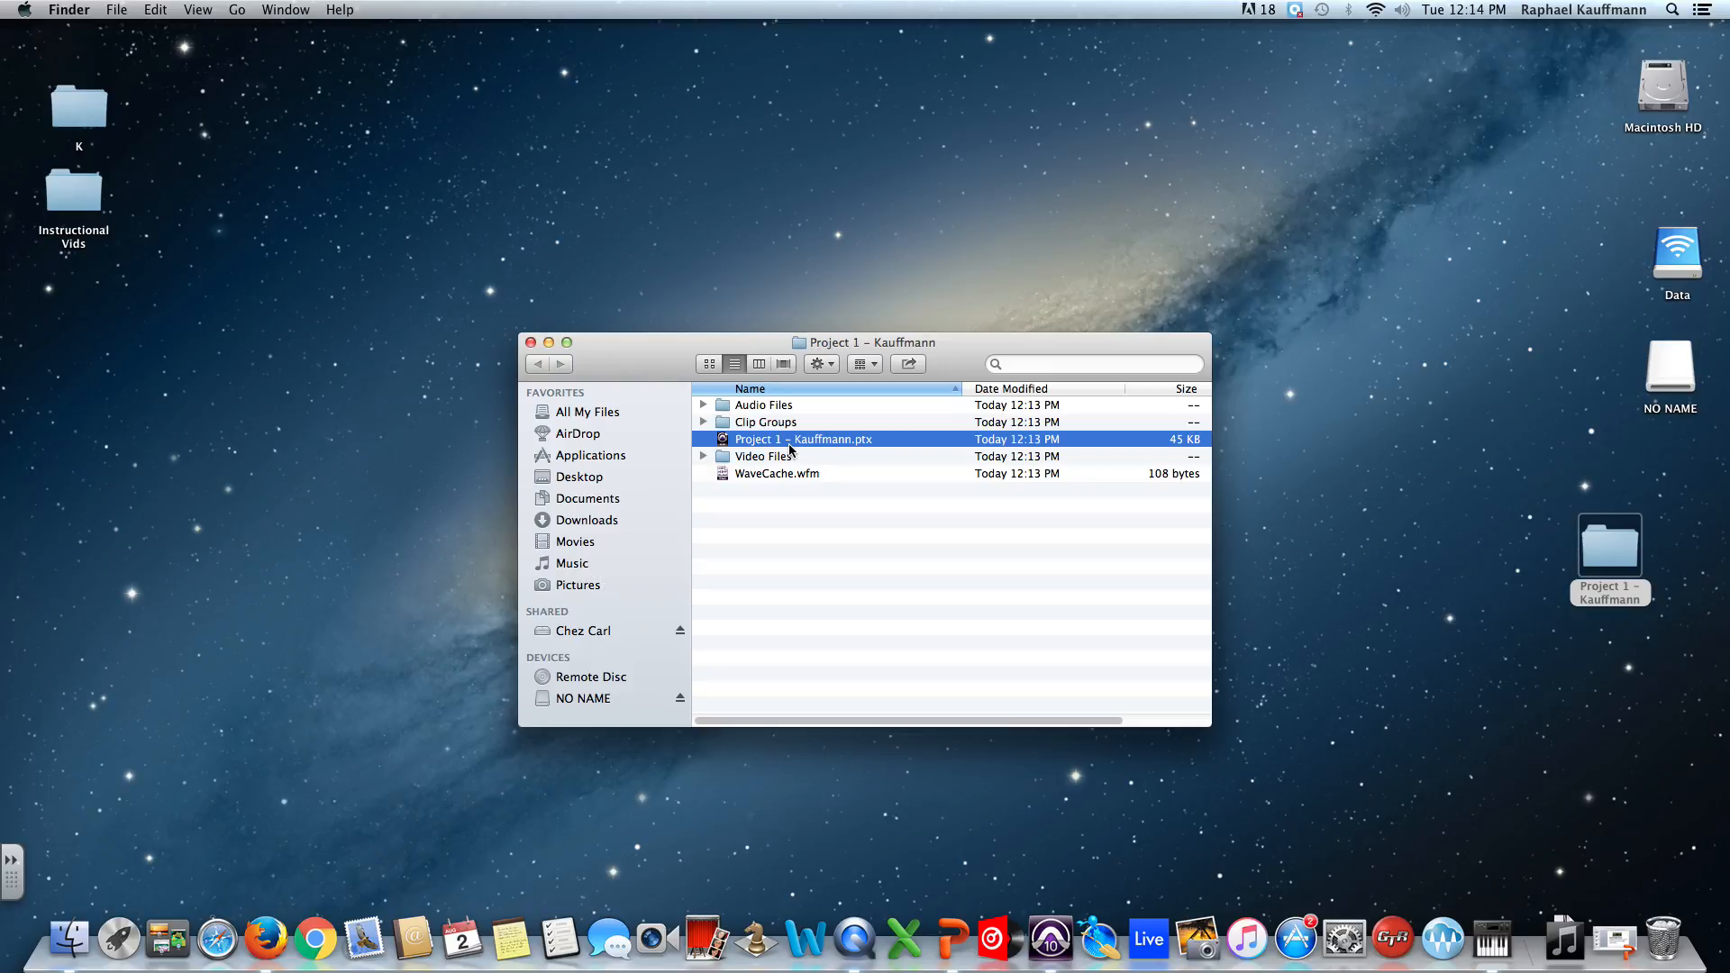
pyautogui.click(530, 342)
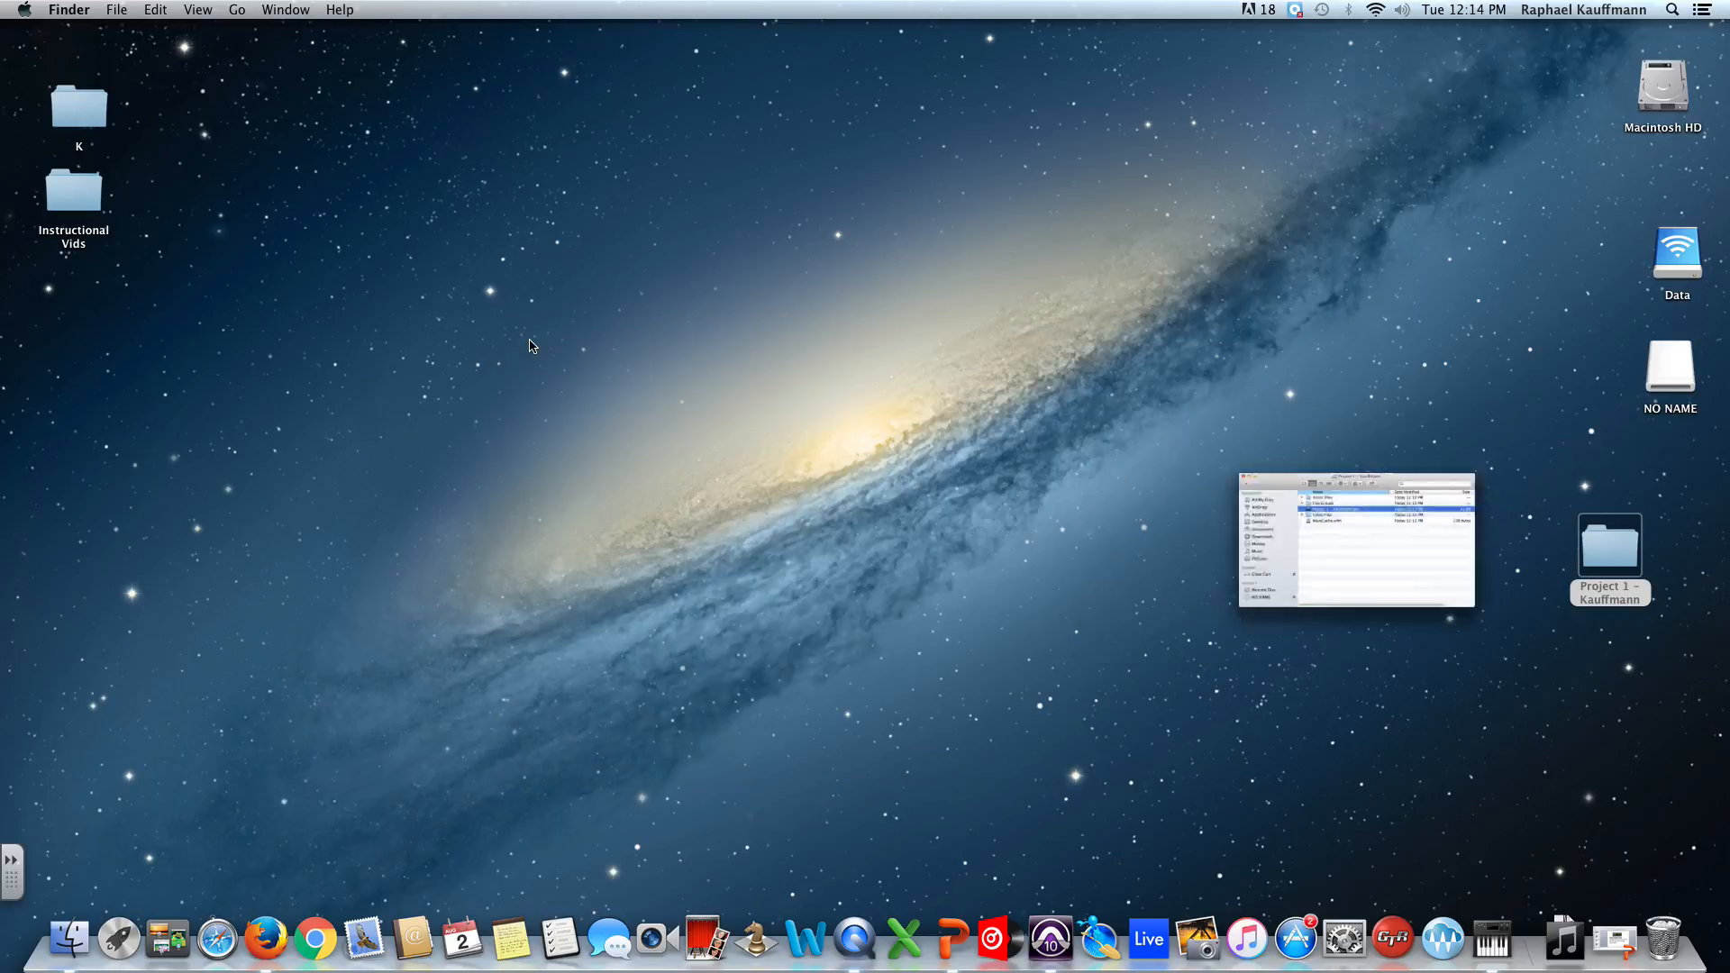
# - Reopen the session folder on the desktop, look over its files and subfolders, and close it
pyautogui.moveTo(1622, 545)
pyautogui.mouseDown()
pyautogui.moveTo(1480, 428)
pyautogui.moveTo(1563, 459)
pyautogui.moveTo(1622, 548)
pyautogui.mouseUp()
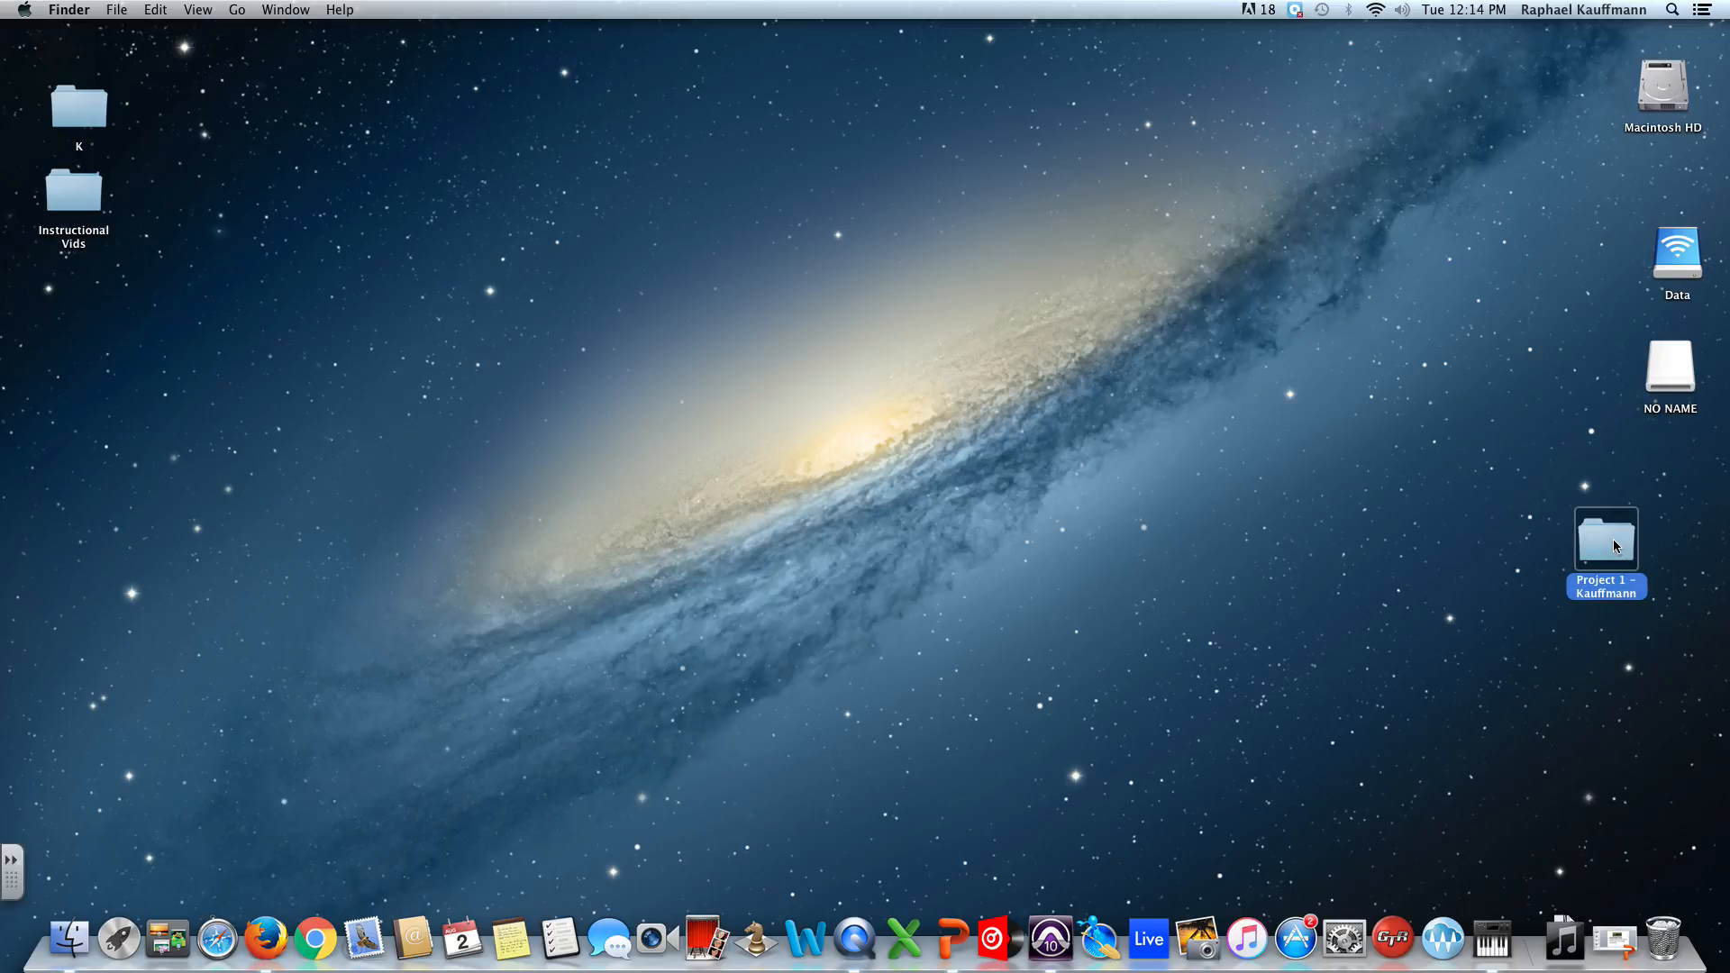
pyautogui.doubleClick(1623, 548)
pyautogui.moveTo(768, 442); pyautogui.dragTo(795, 515)
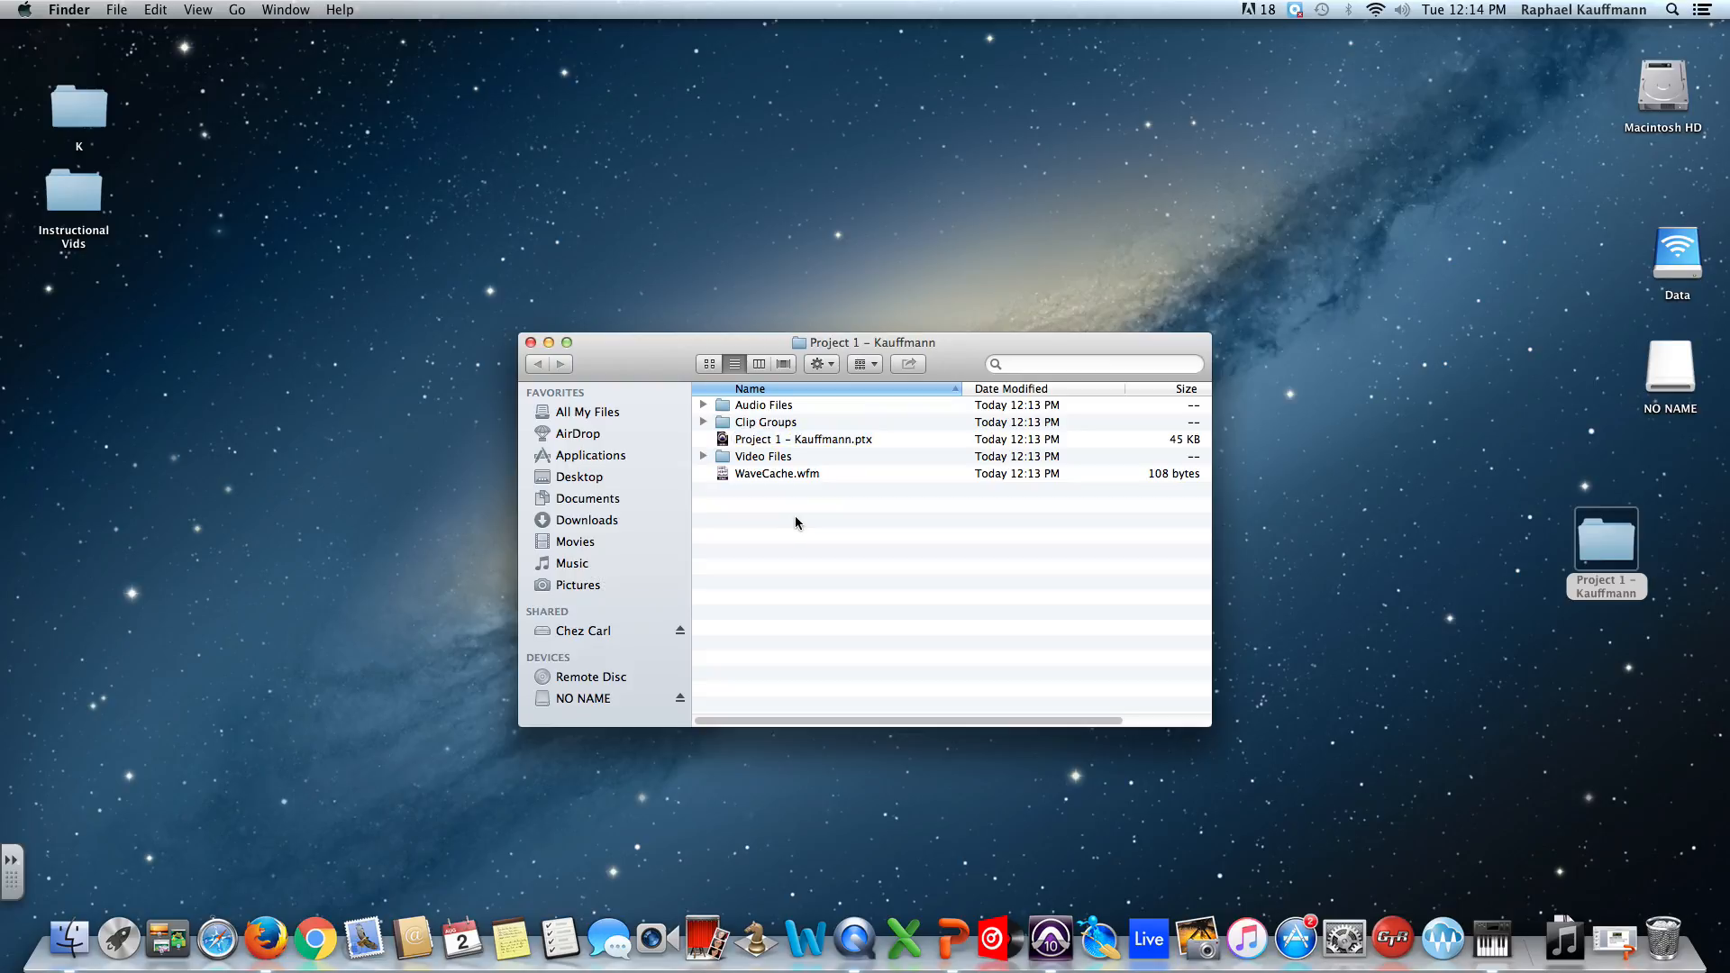
pyautogui.click(532, 348)
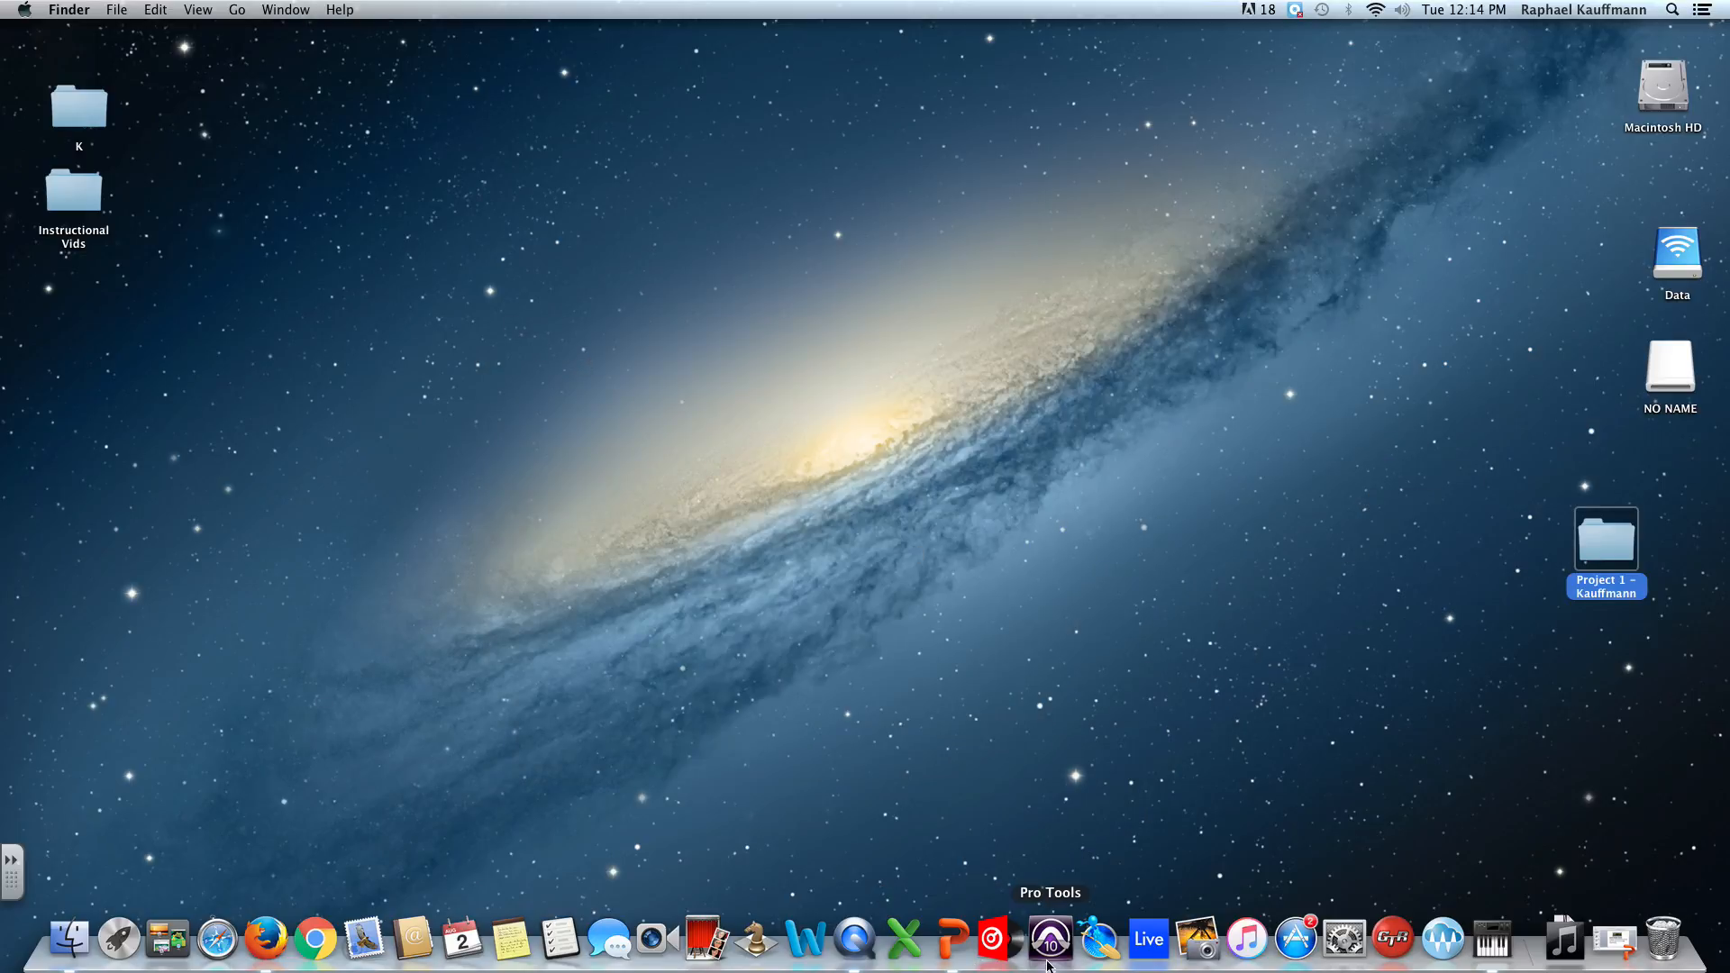
# - Switch to Pro Tools and bring up the session's Edit window
pyautogui.click(1045, 957)
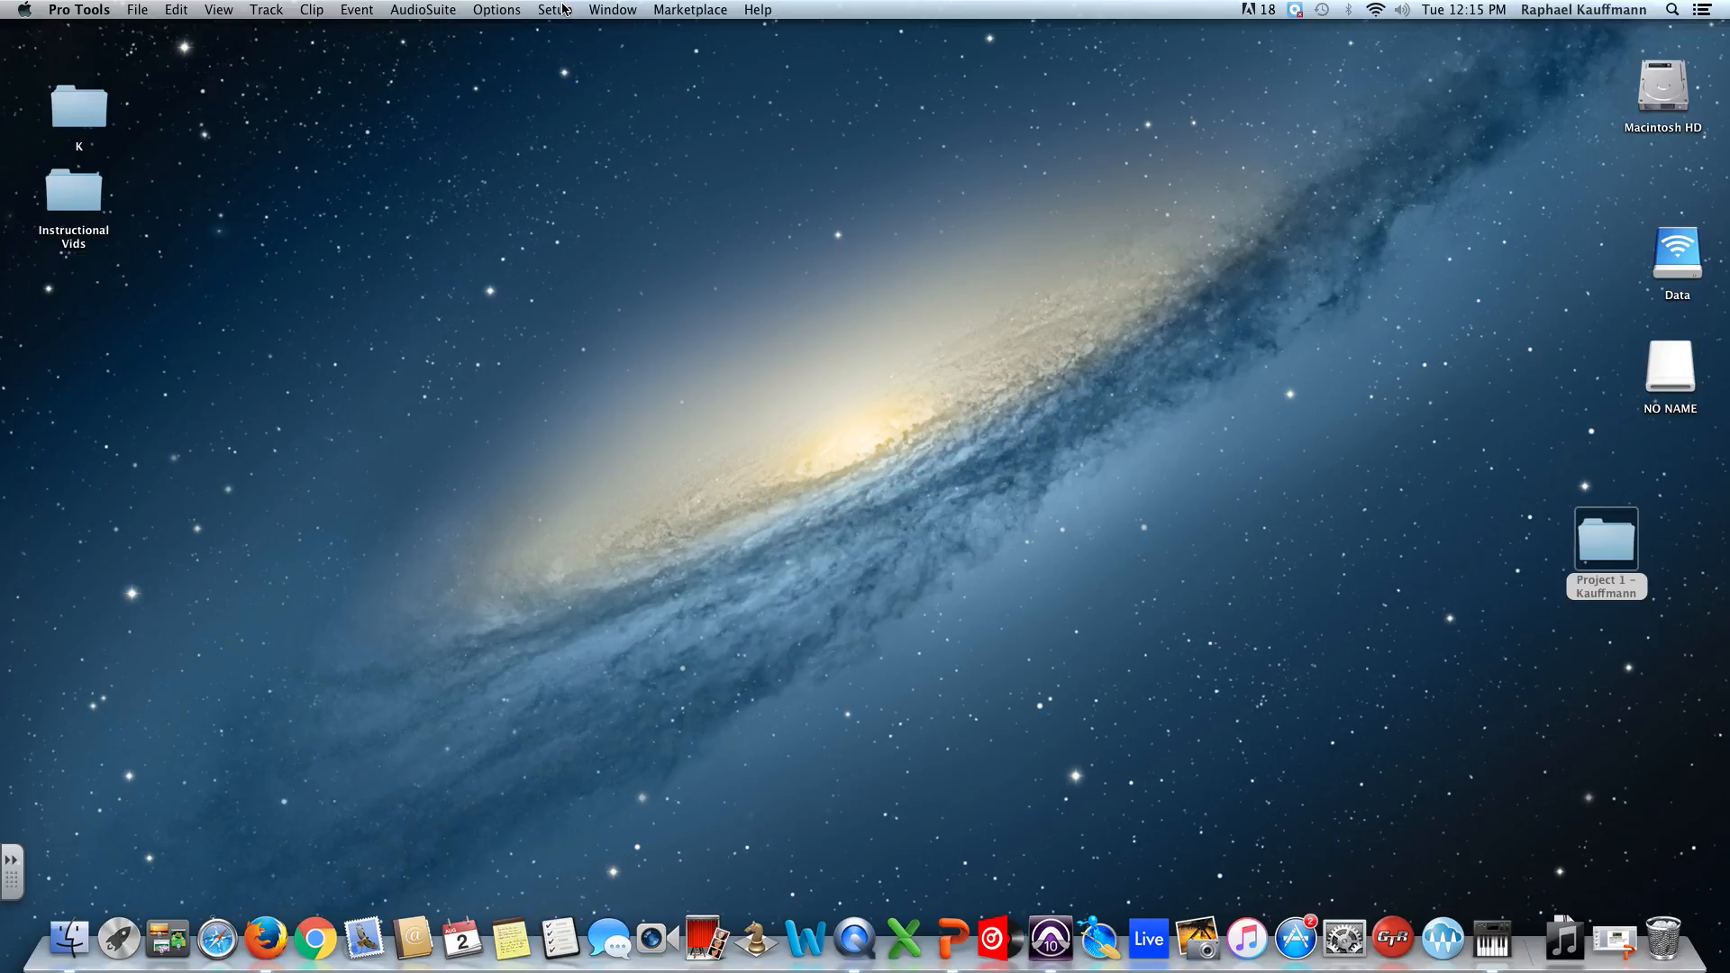
pyautogui.click(620, 9)
pyautogui.click(639, 129)
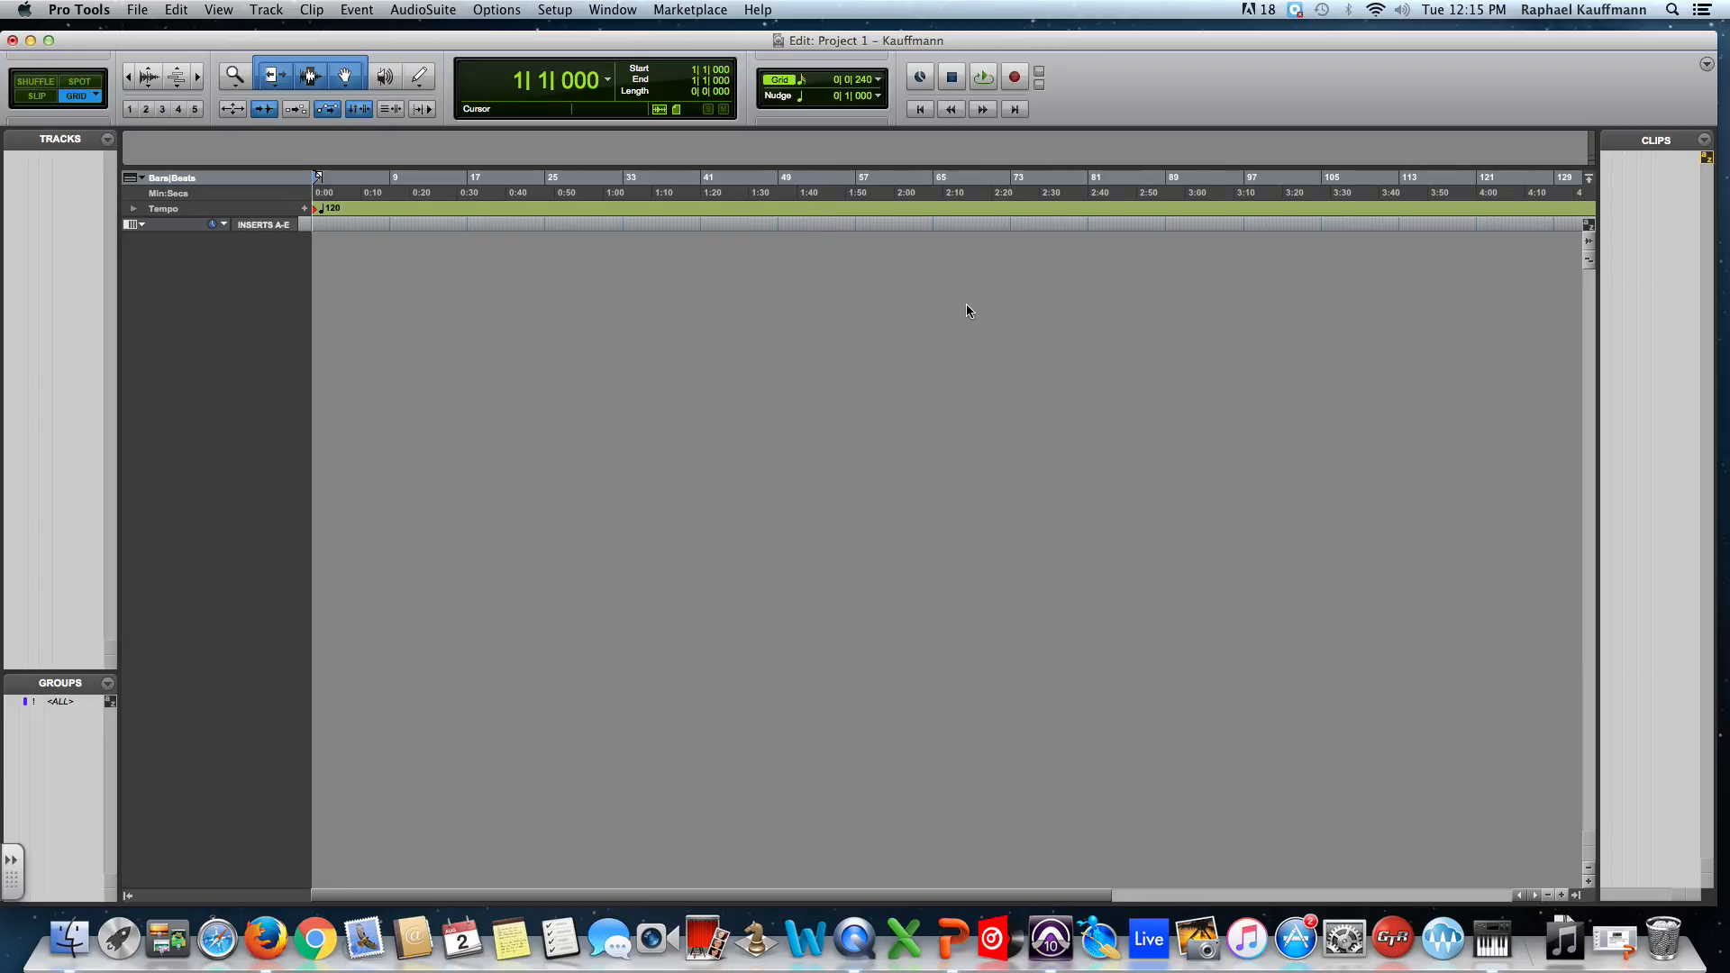
pyautogui.press('super+equal')
# - Show the MIDI Controls in the Edit window, with the timeline spread out to about four bars
pyautogui.press('super+bracketright')
pyautogui.press('super+bracketright')
pyautogui.press('super+bracketright')
pyautogui.press('super+bracketright')
pyautogui.press('super+bracketright')
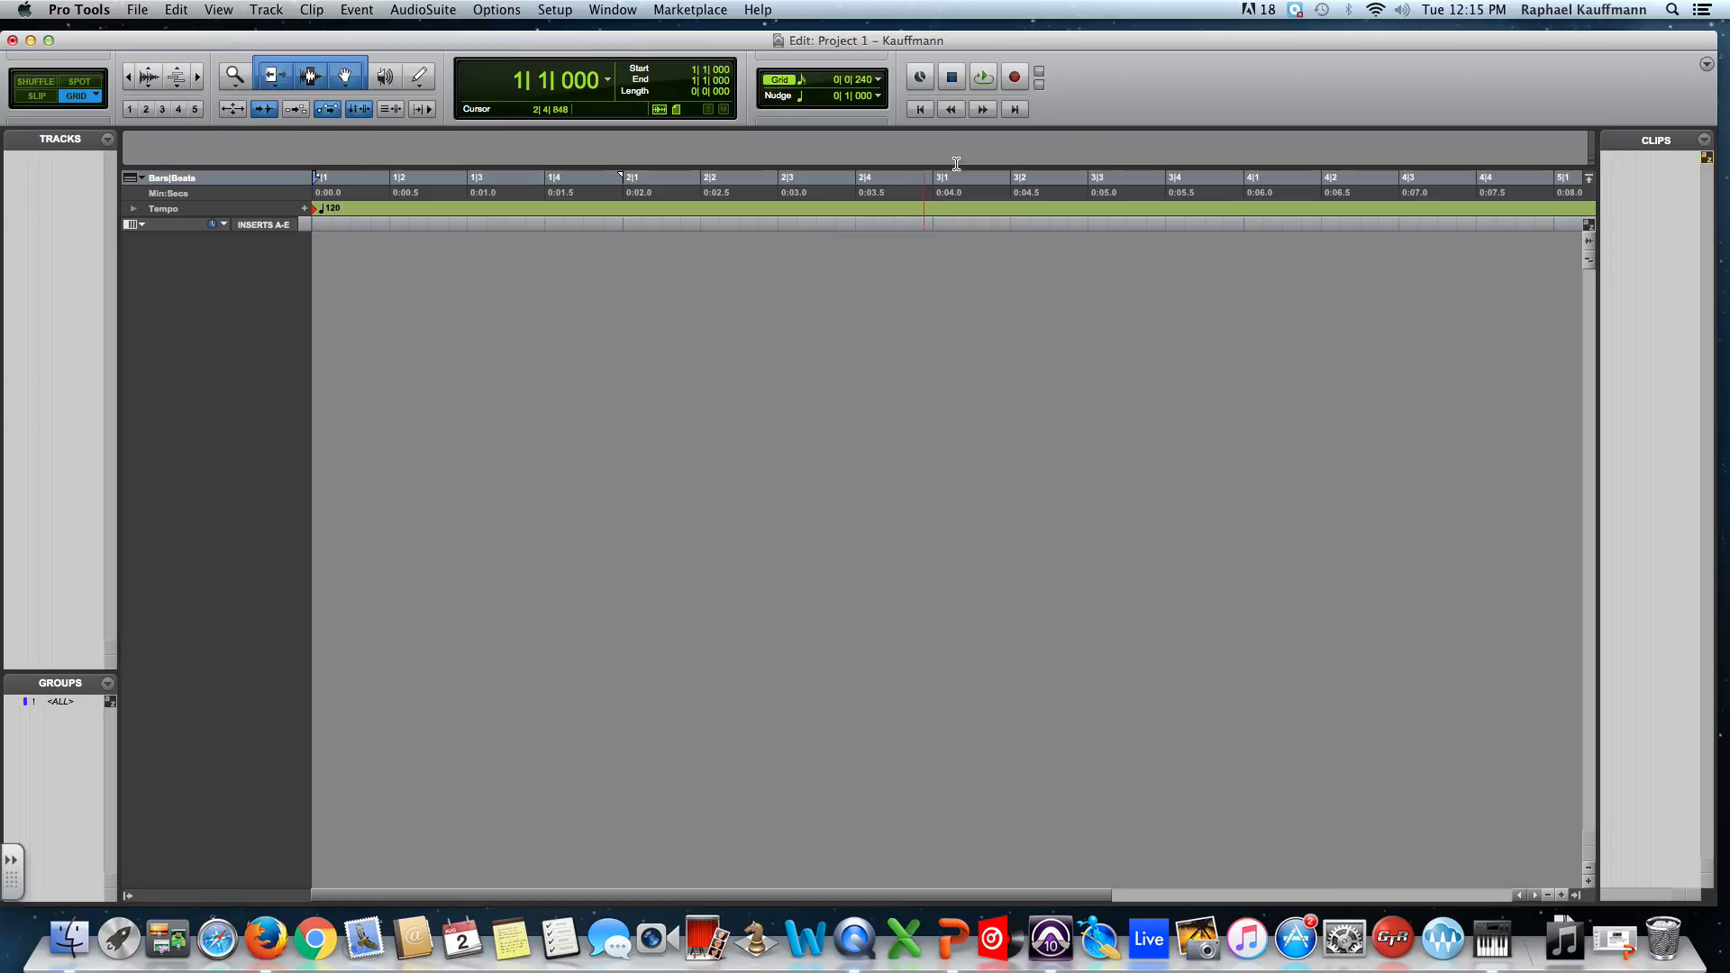
pyautogui.click(1707, 64)
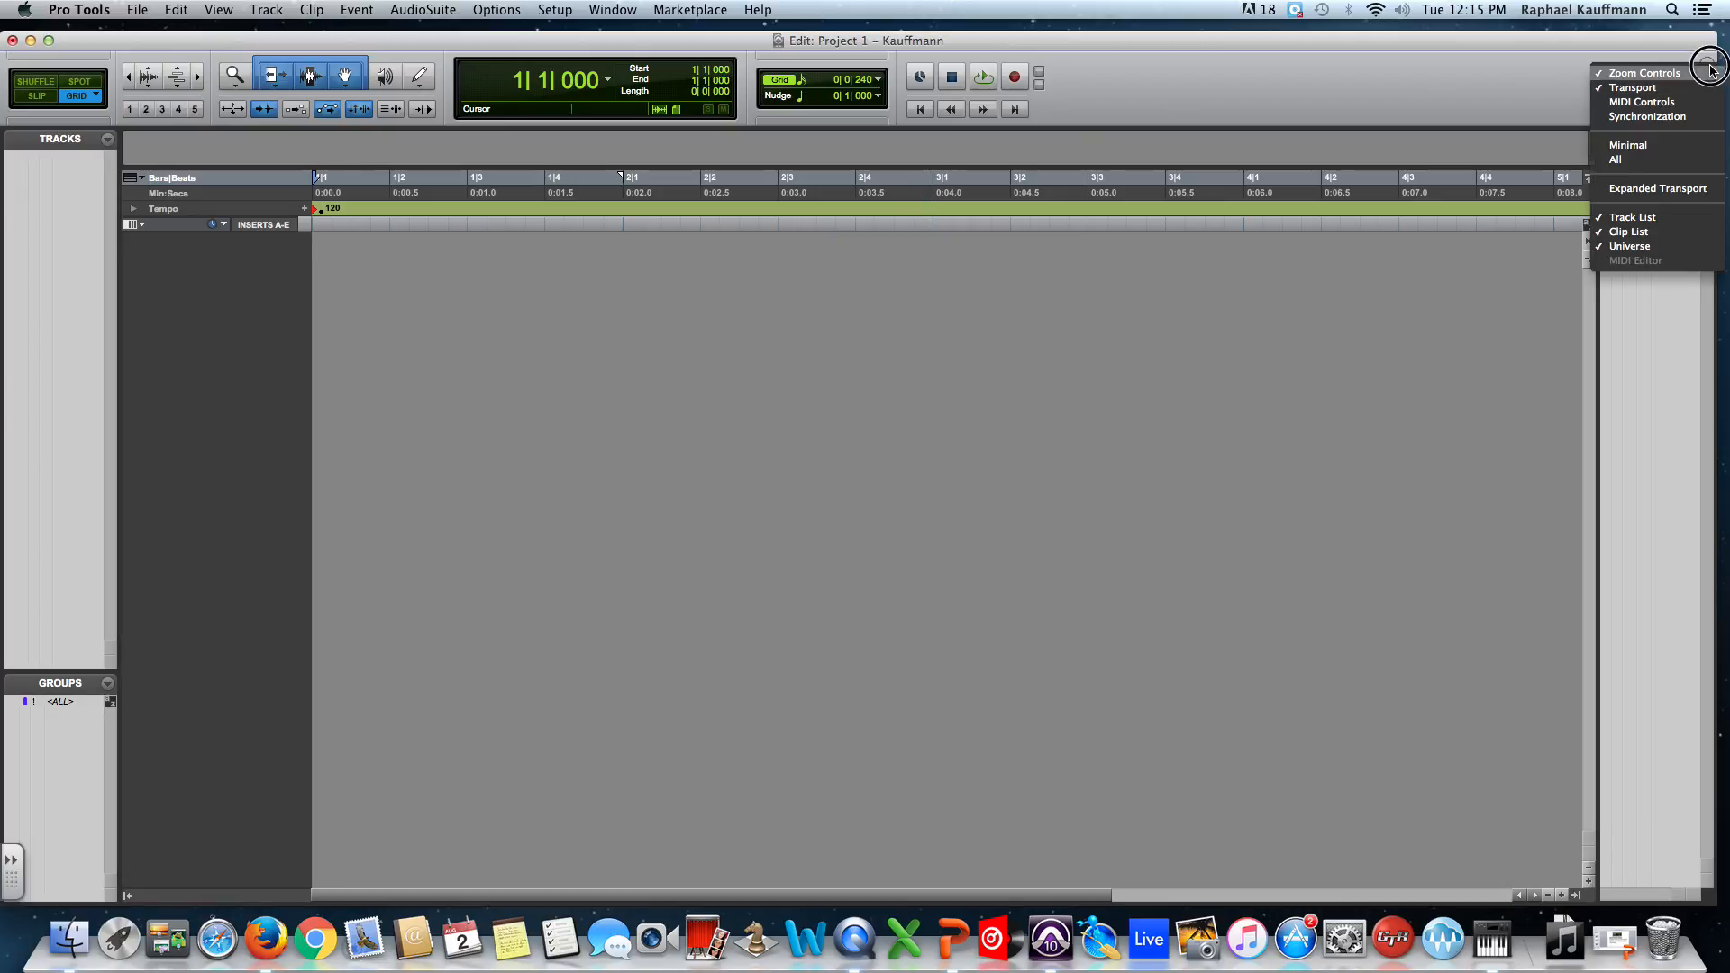
pyautogui.click(1681, 102)
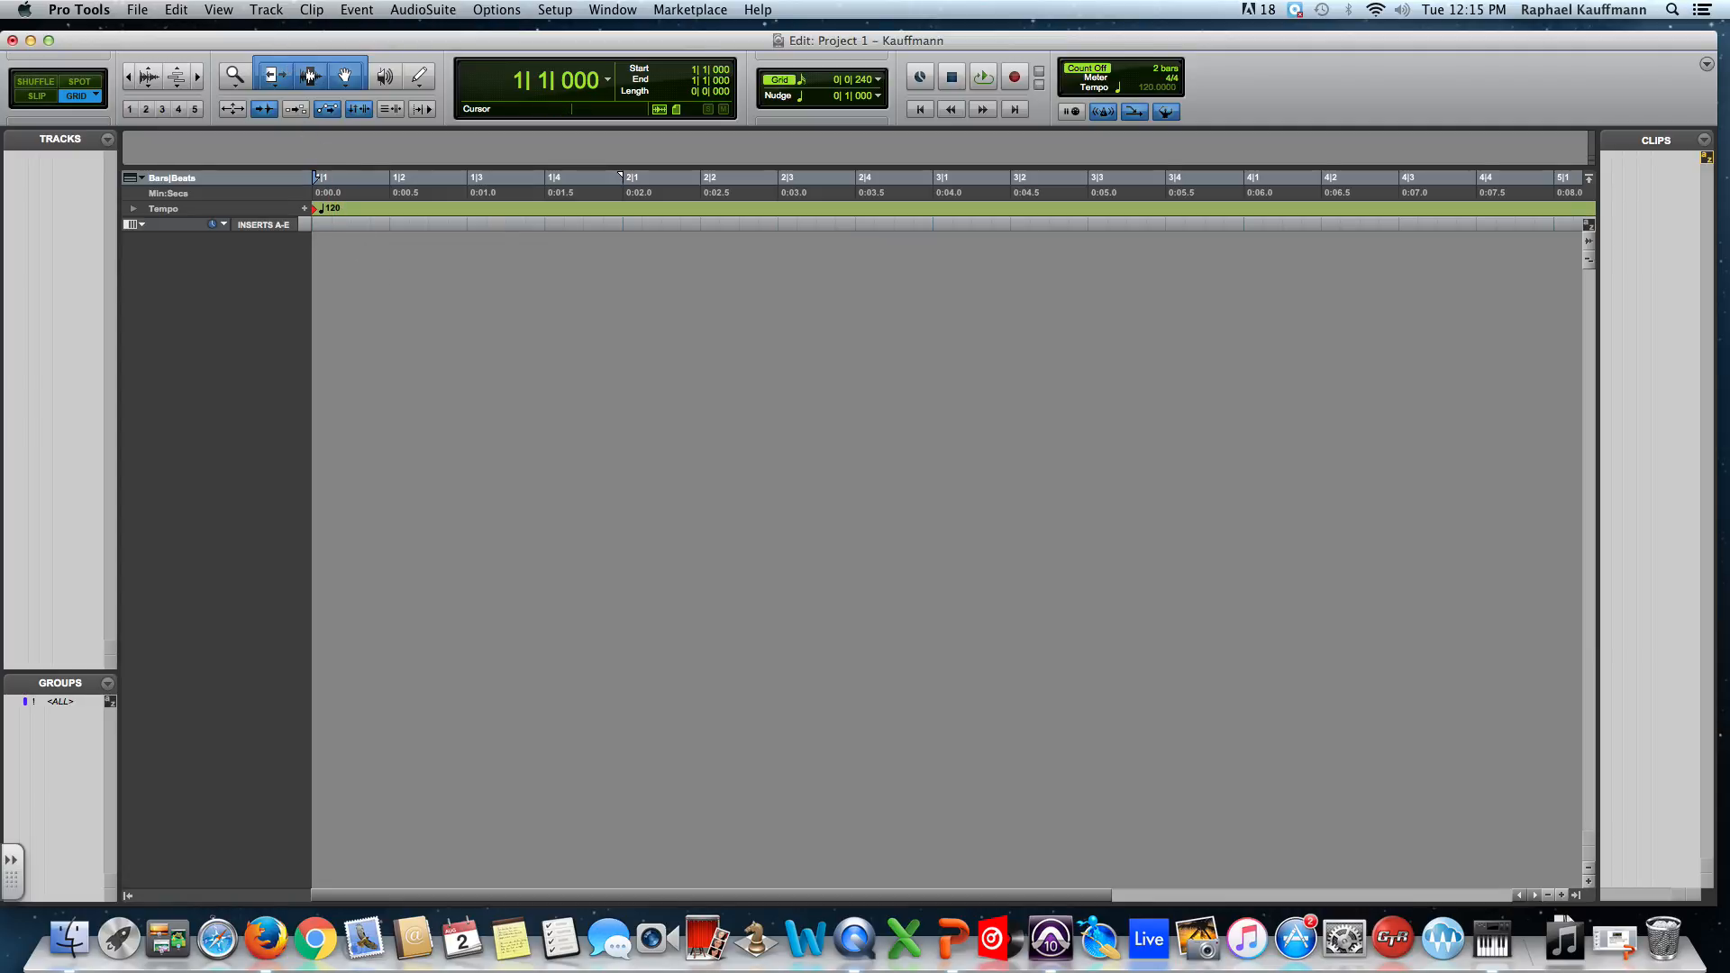
# - Begin creating new tracks, check the Mono and Stereo options, and set the request to one mono Instrument Track
pyautogui.click(265, 10)
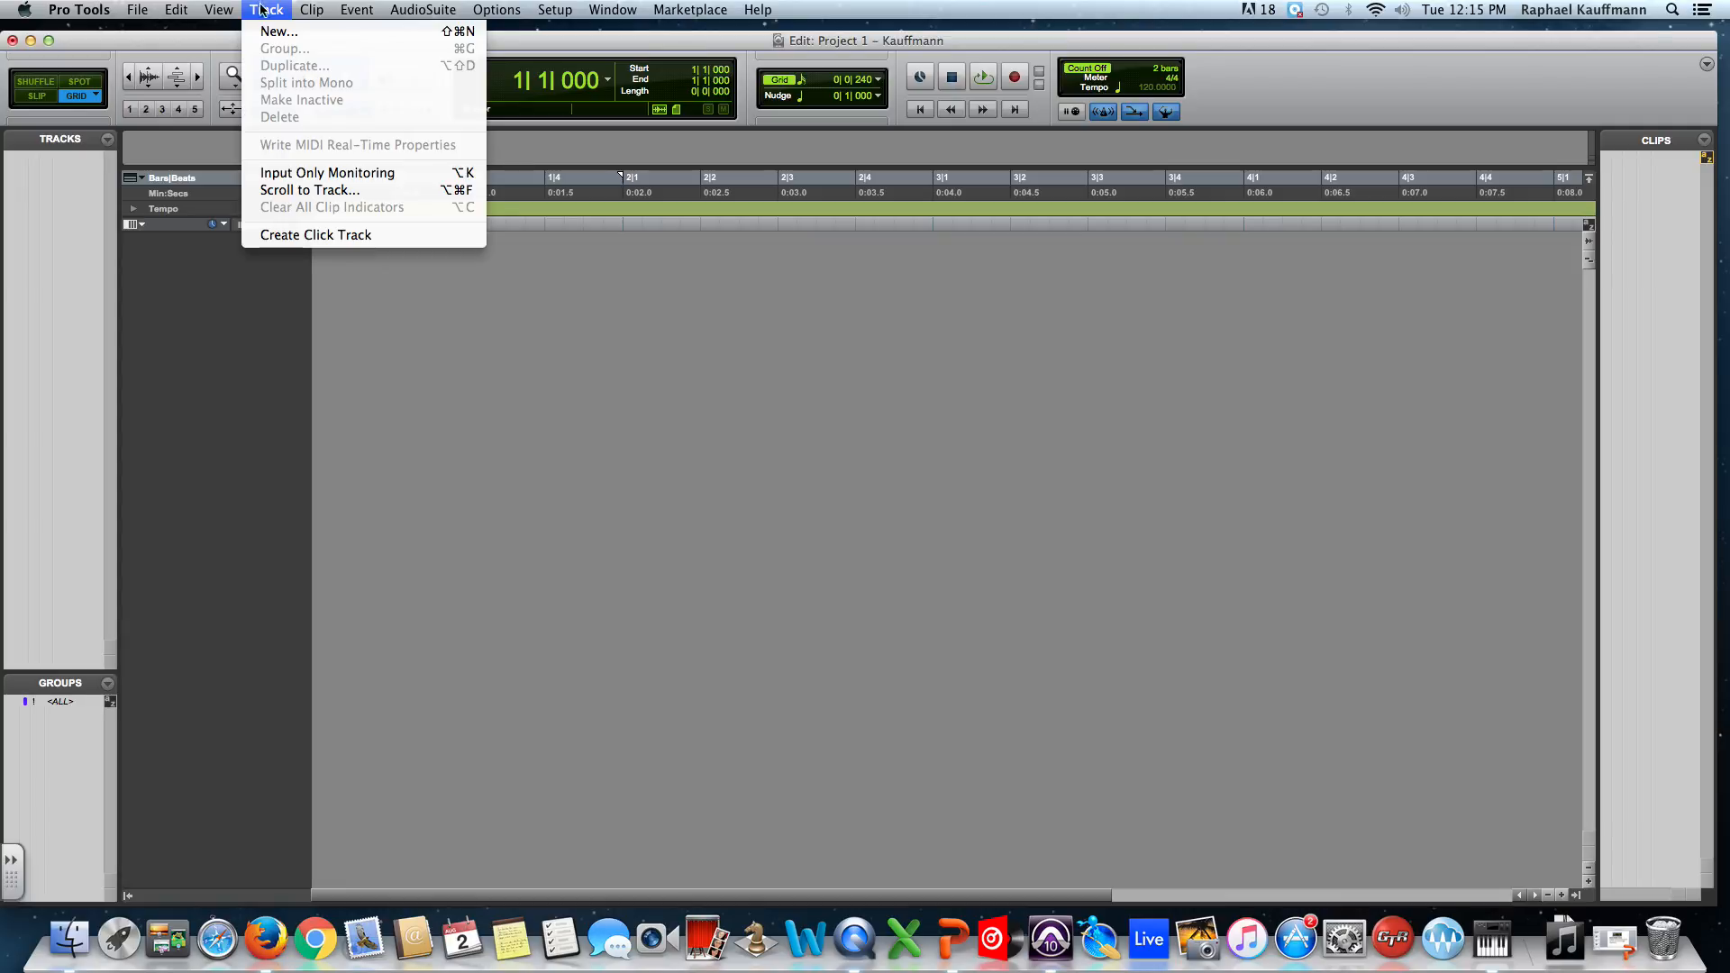
pyautogui.click(276, 31)
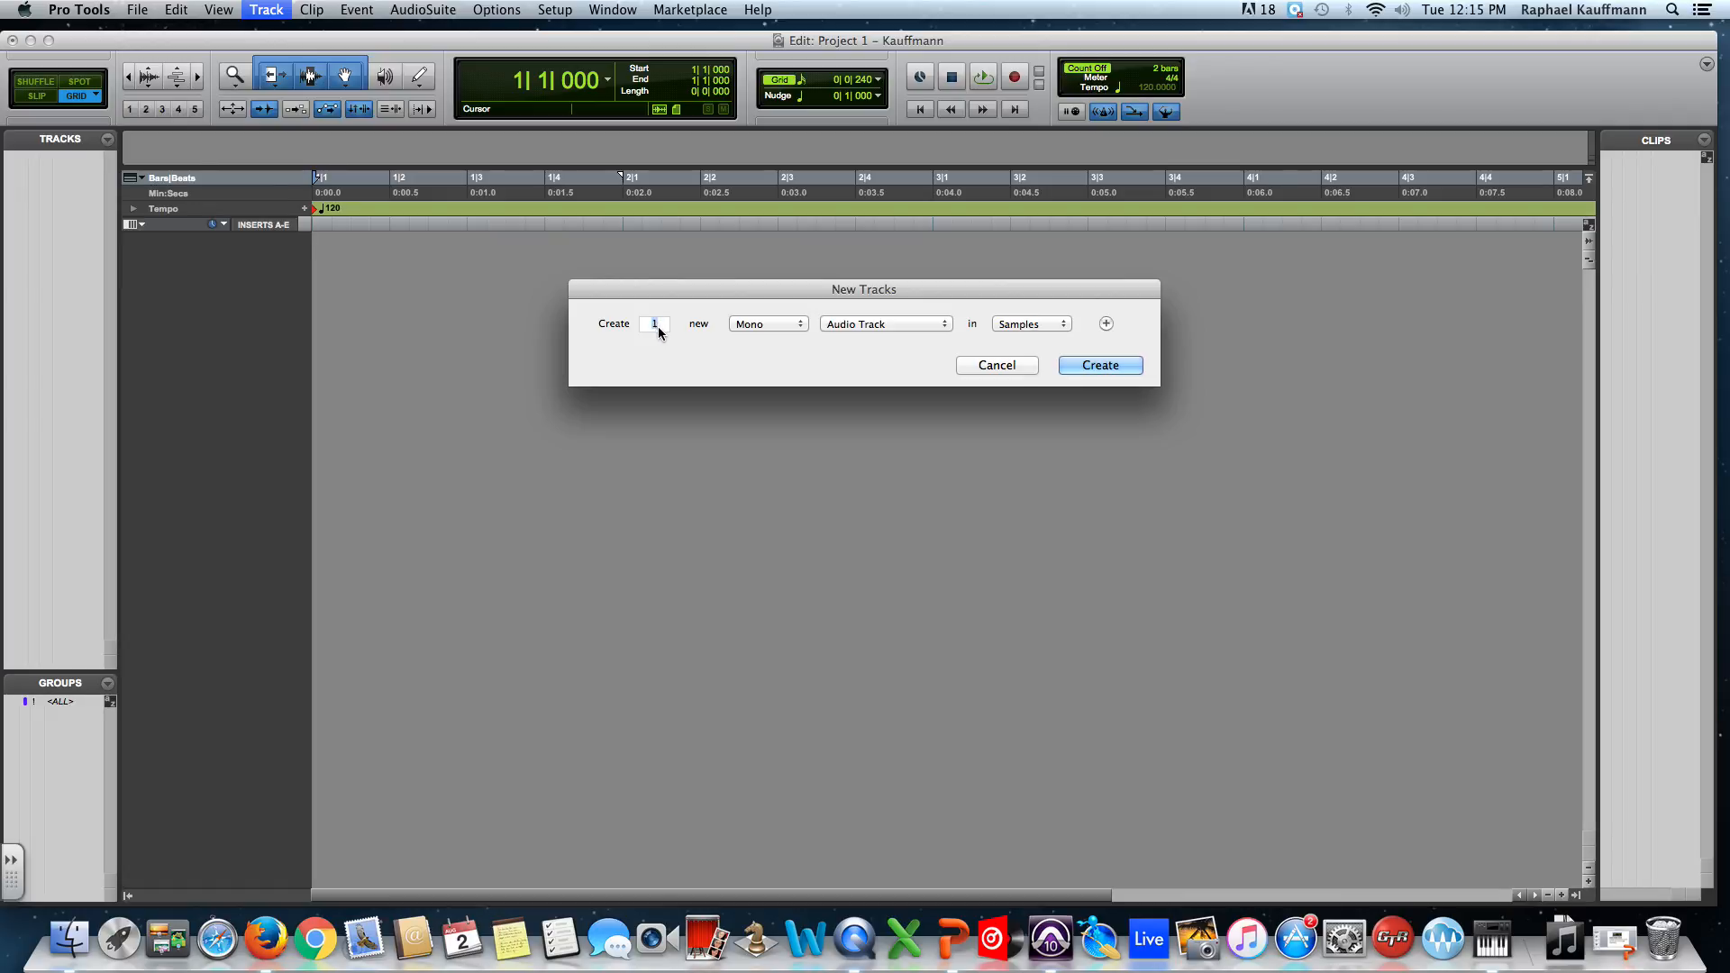
pyautogui.write('5')
pyautogui.click(759, 326)
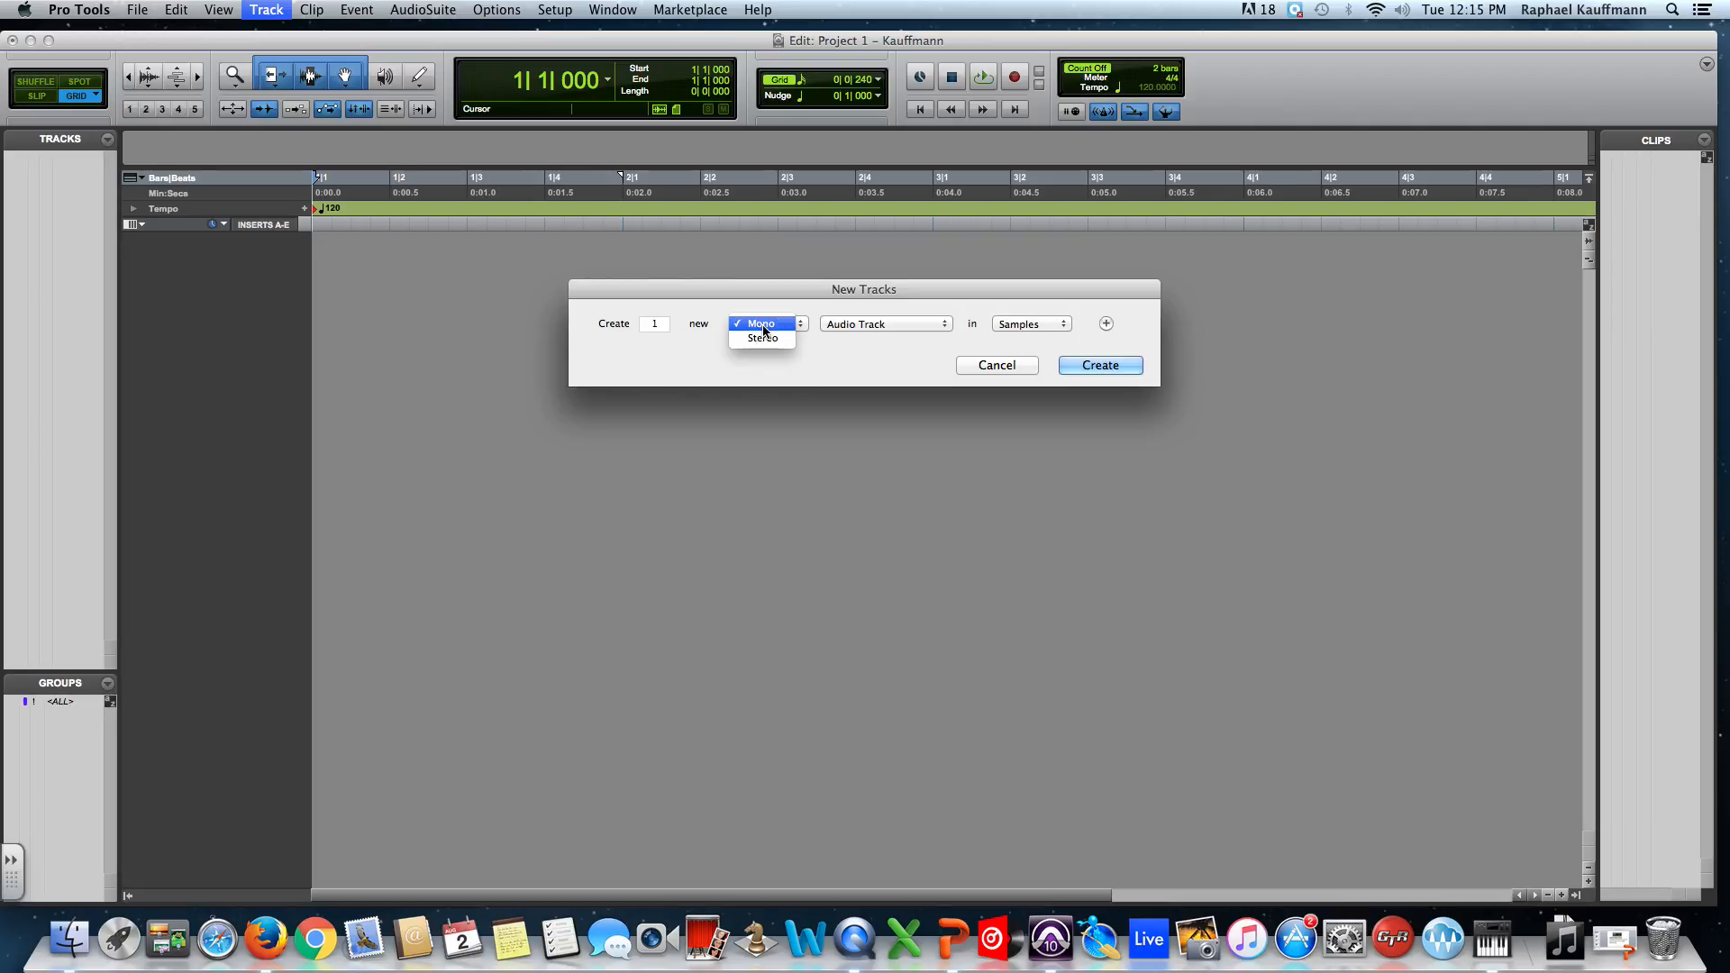
pyautogui.click(777, 301)
pyautogui.click(860, 327)
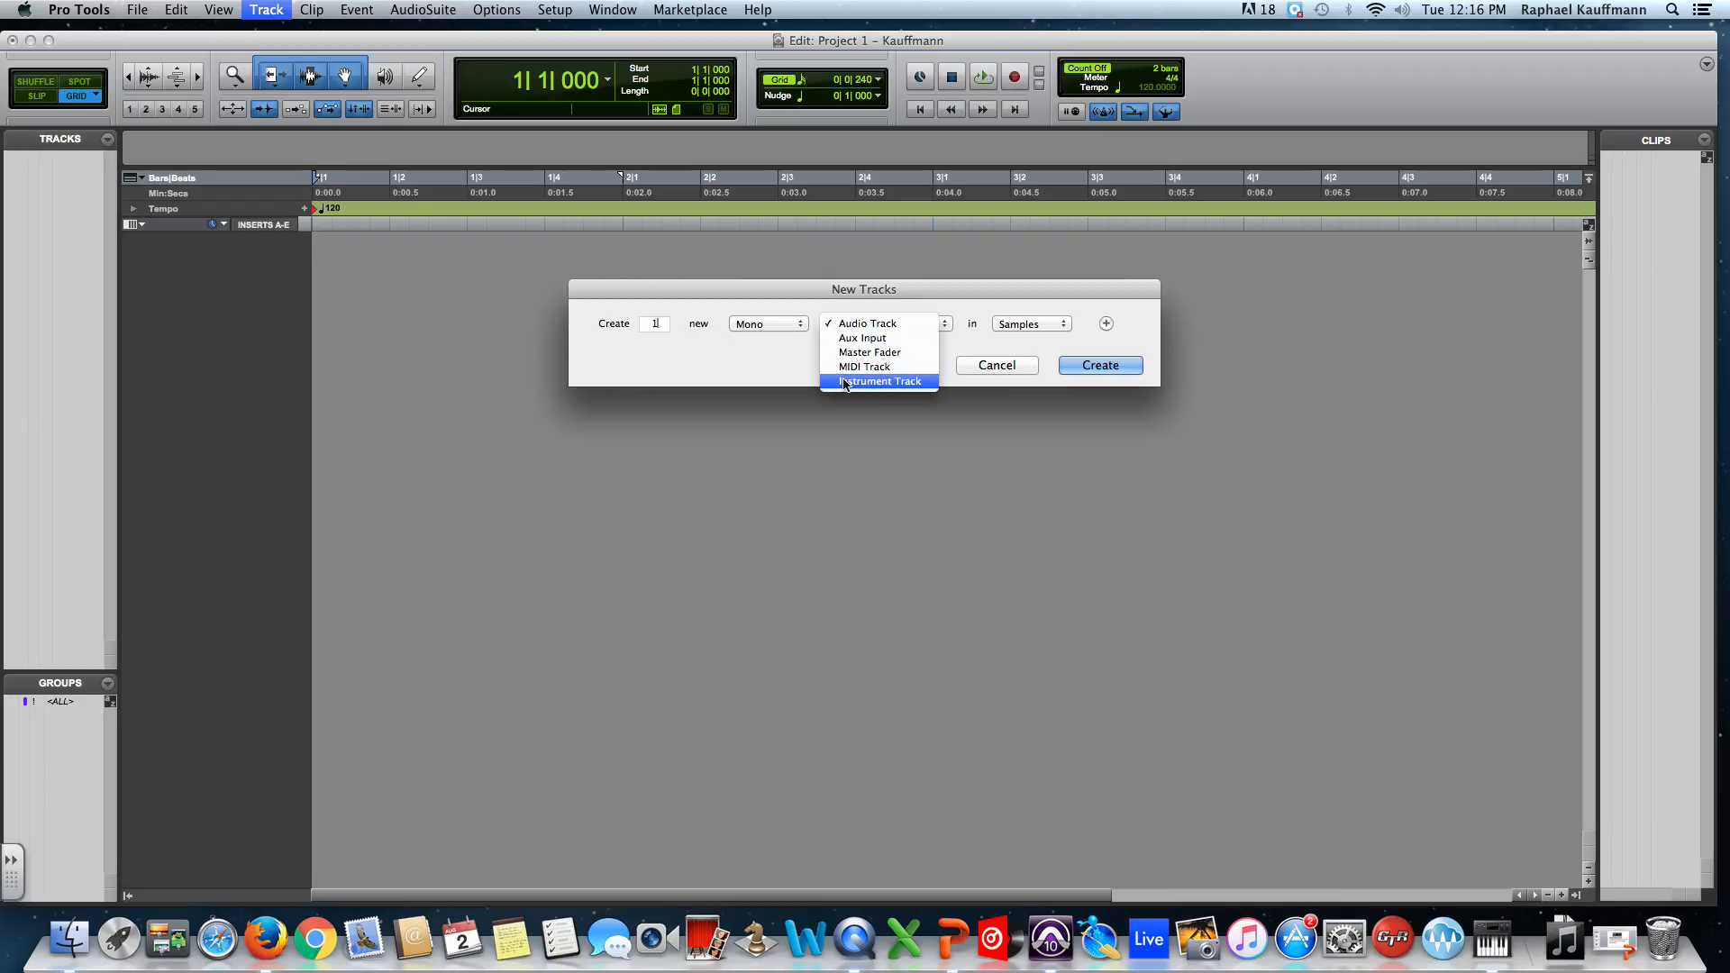
pyautogui.click(873, 382)
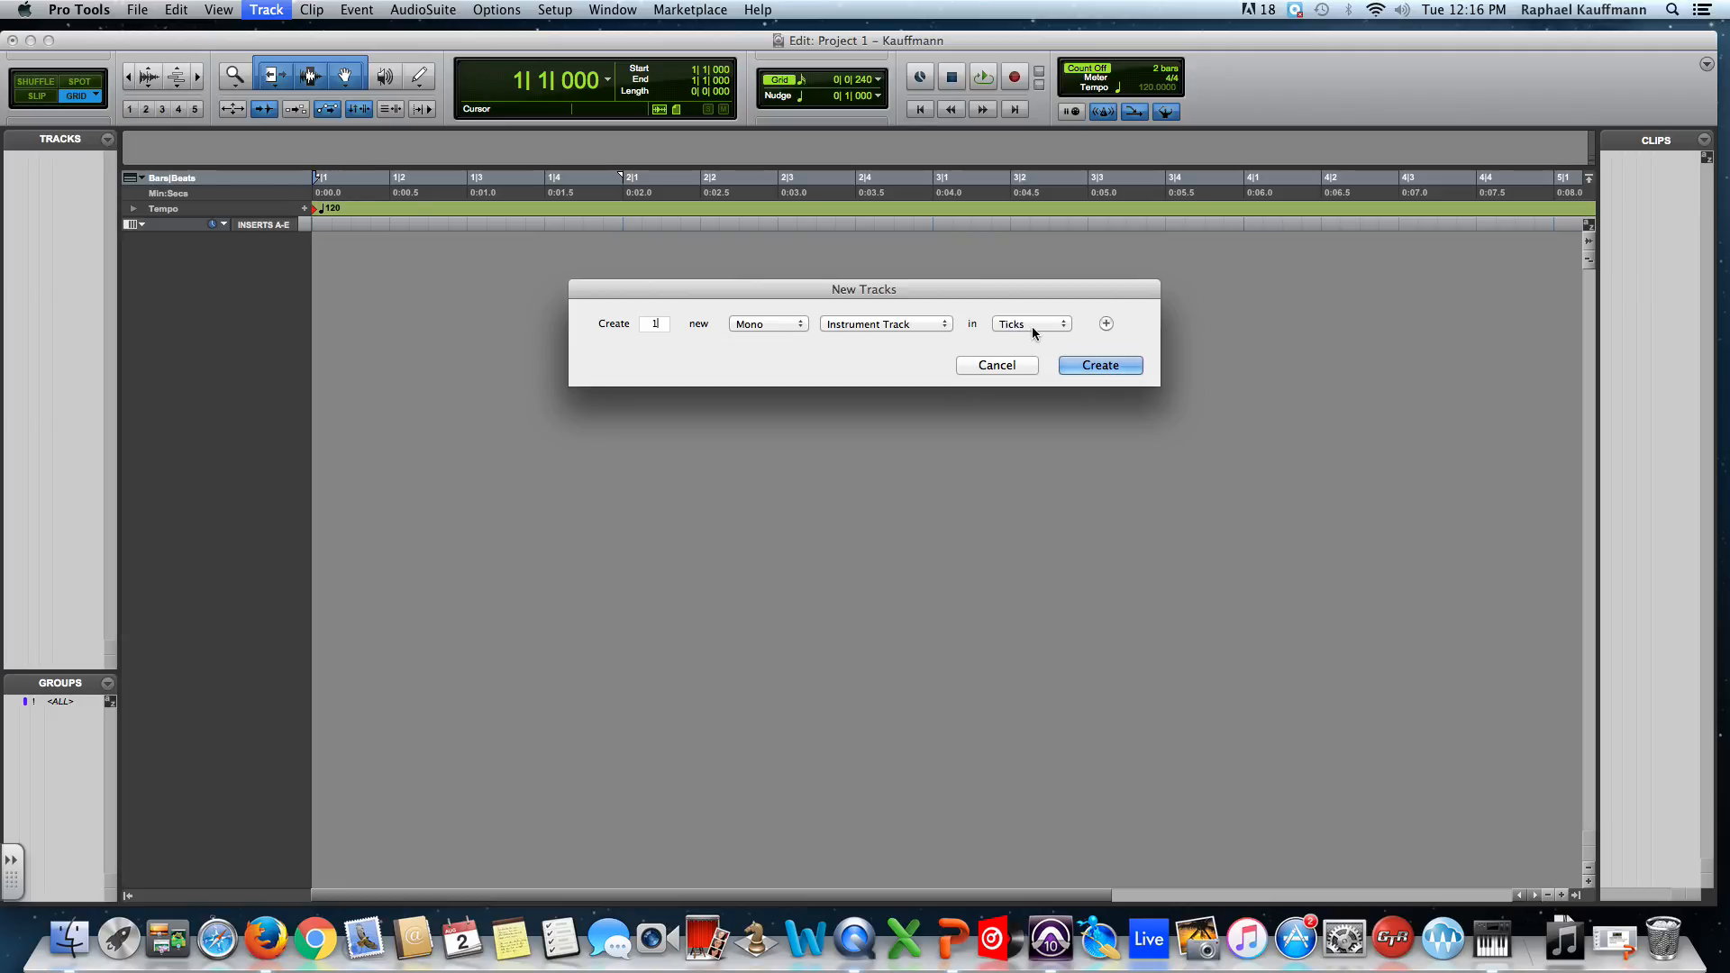
# - Switch the new track's type to Audio Track and back to Instrument Track to compare their timebases
pyautogui.click(908, 324)
pyautogui.click(899, 267)
pyautogui.click(907, 323)
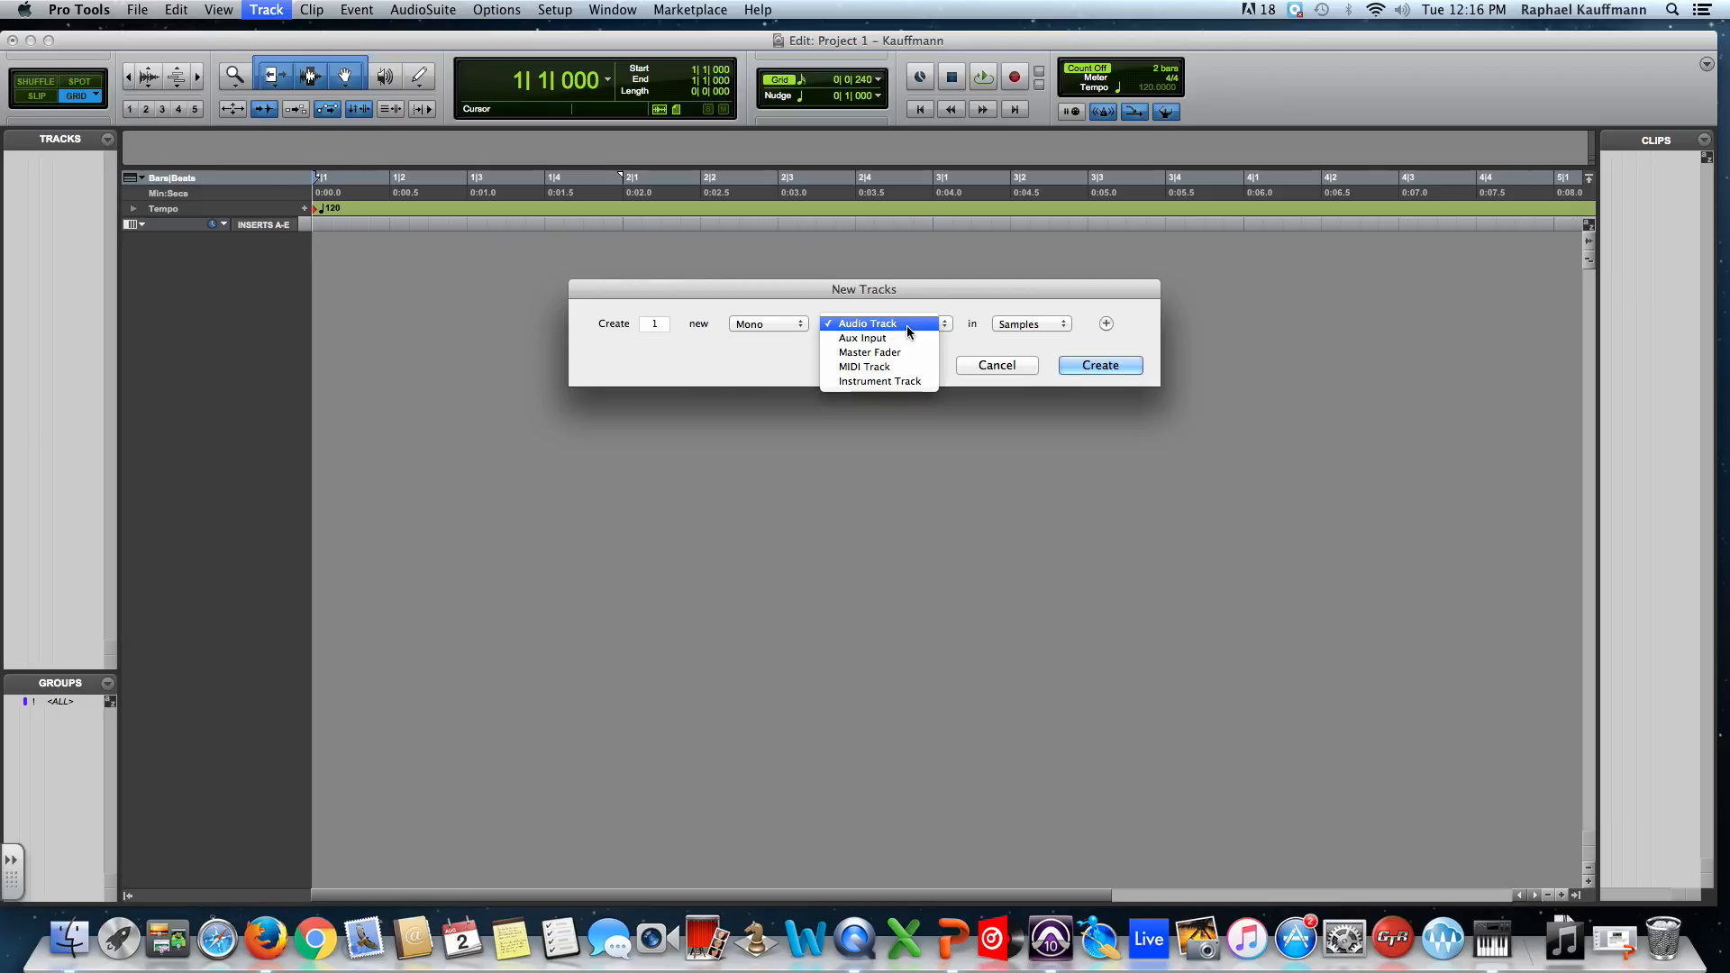
pyautogui.click(912, 390)
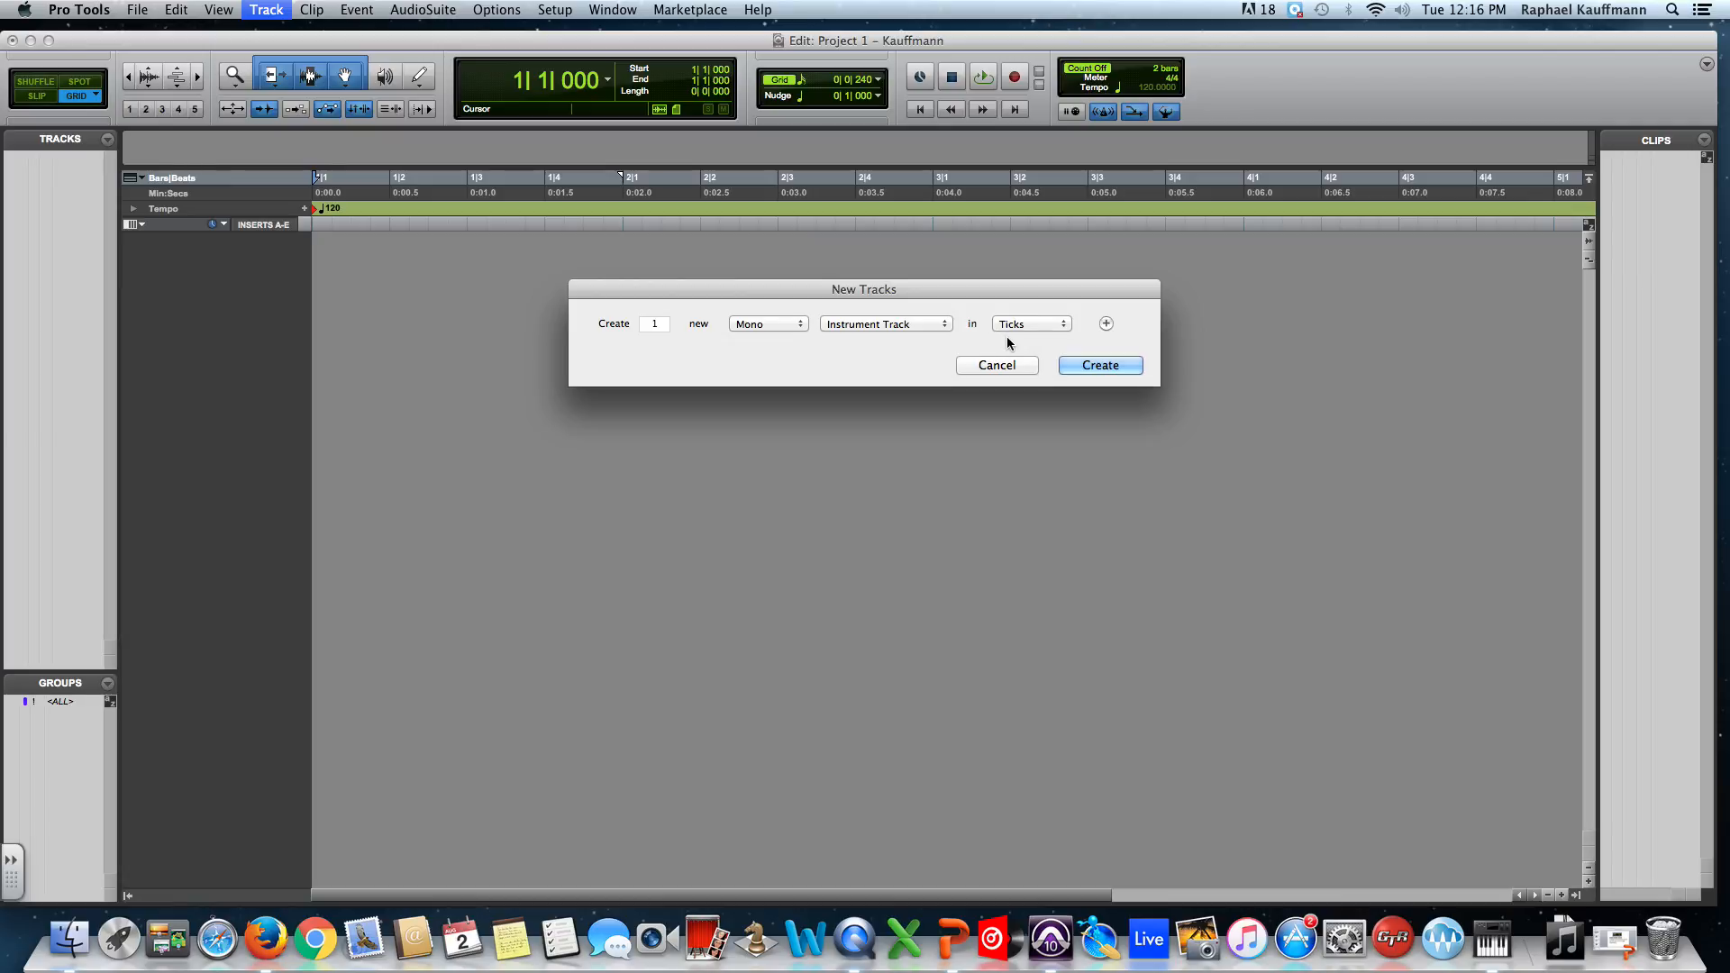
# - Add and remove a second track row, and create one mono Instrument Track in Ticks
pyautogui.click(1108, 326)
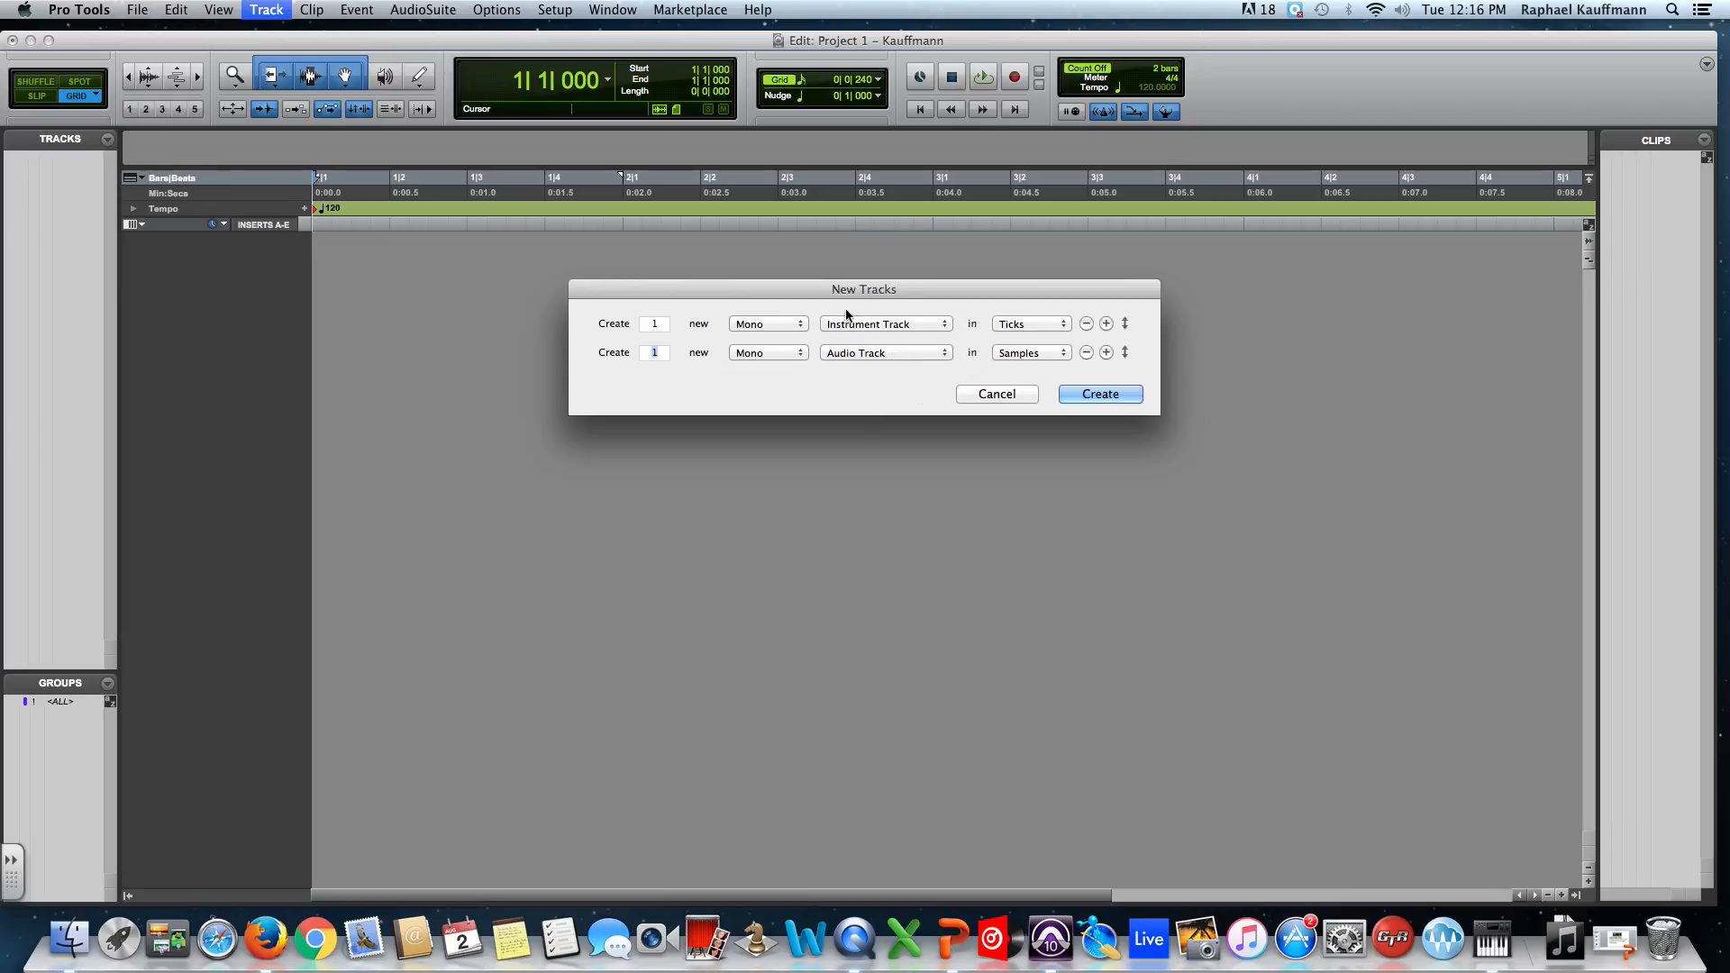
pyautogui.click(1088, 352)
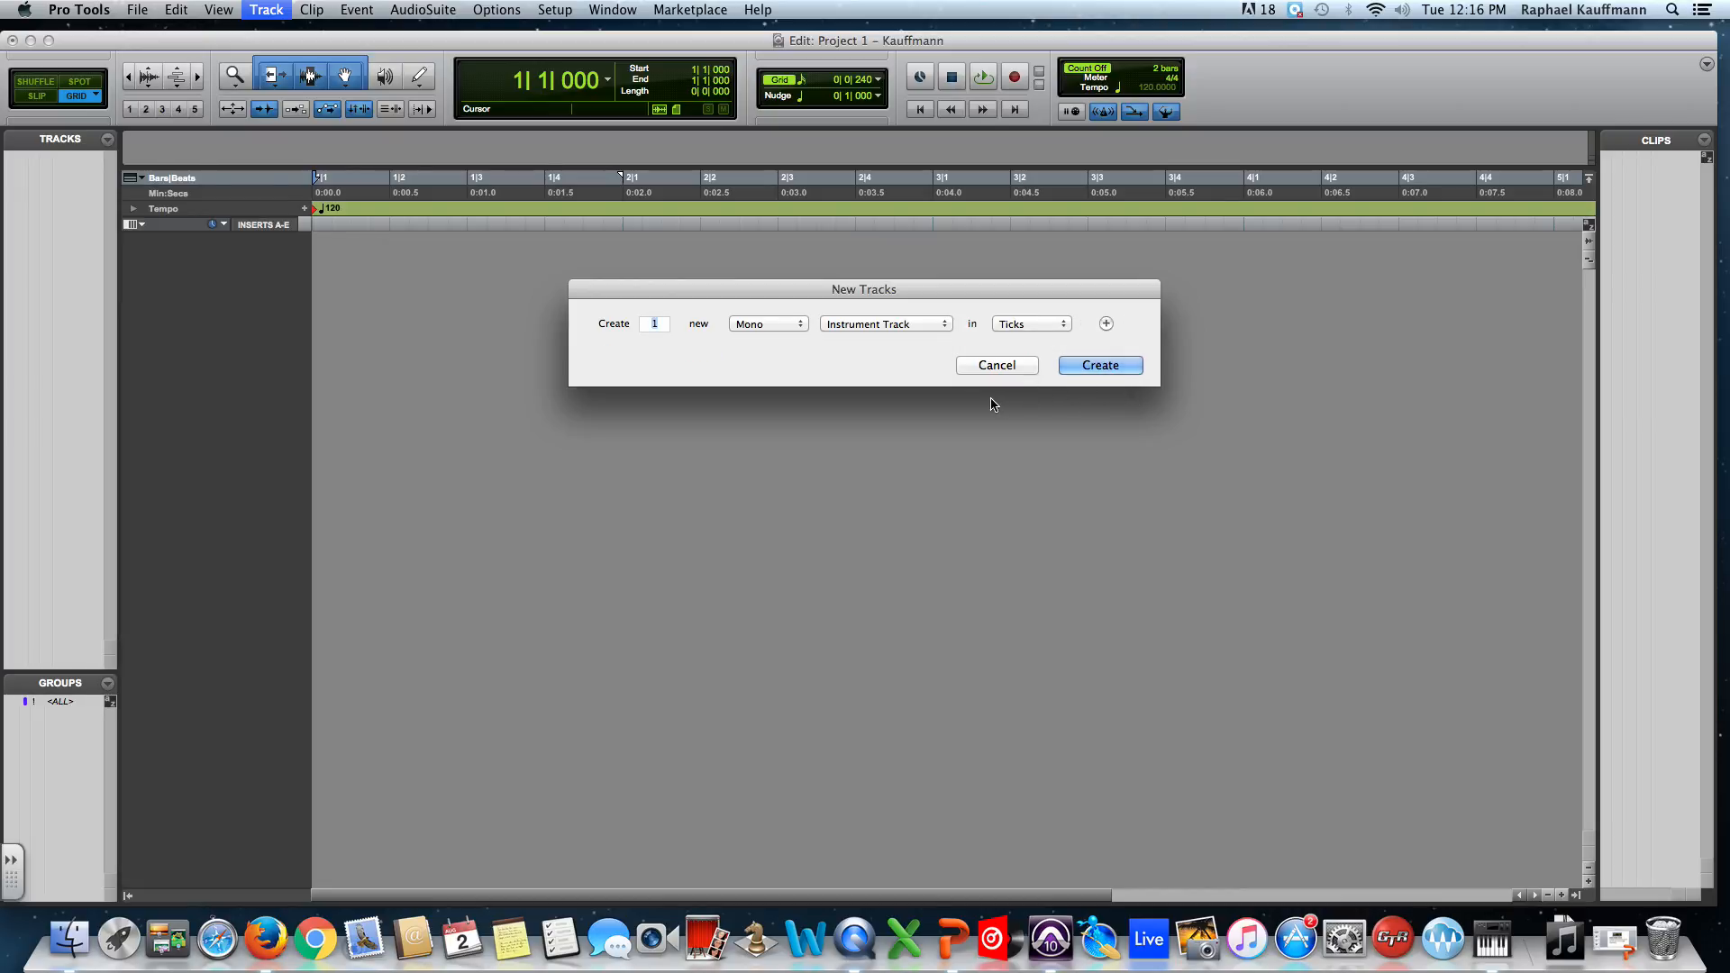
pyautogui.click(1092, 369)
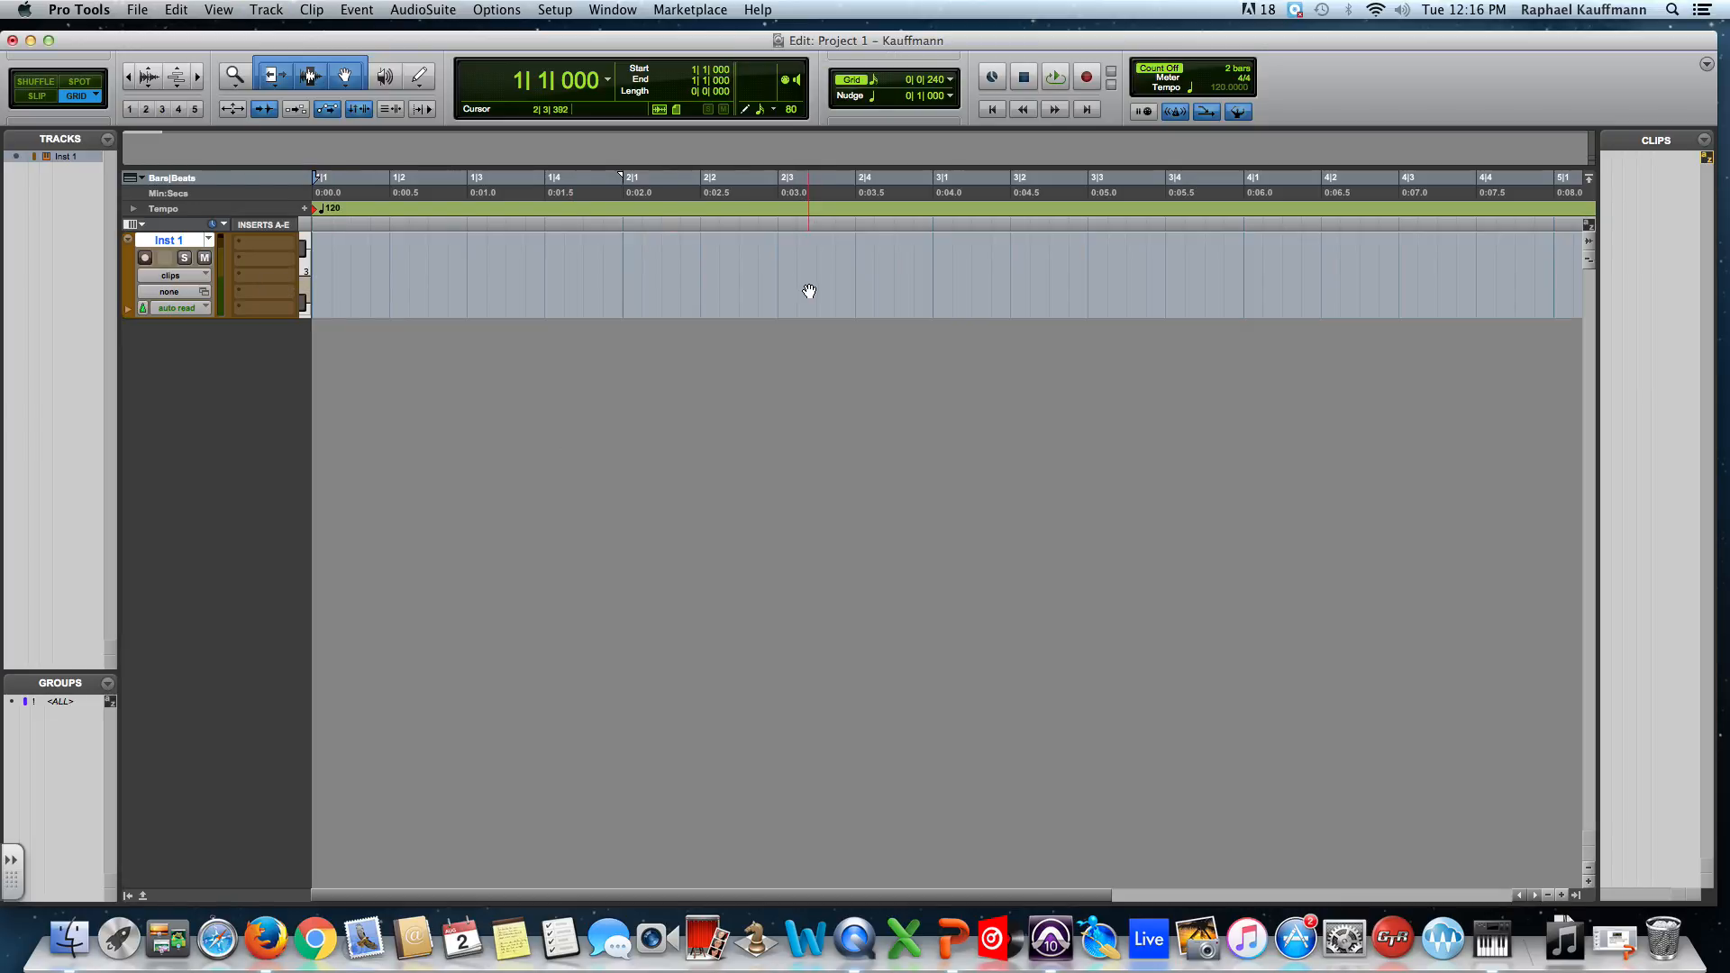
# - Rename the new instrument track as Piano
pyautogui.doubleClick(170, 240)
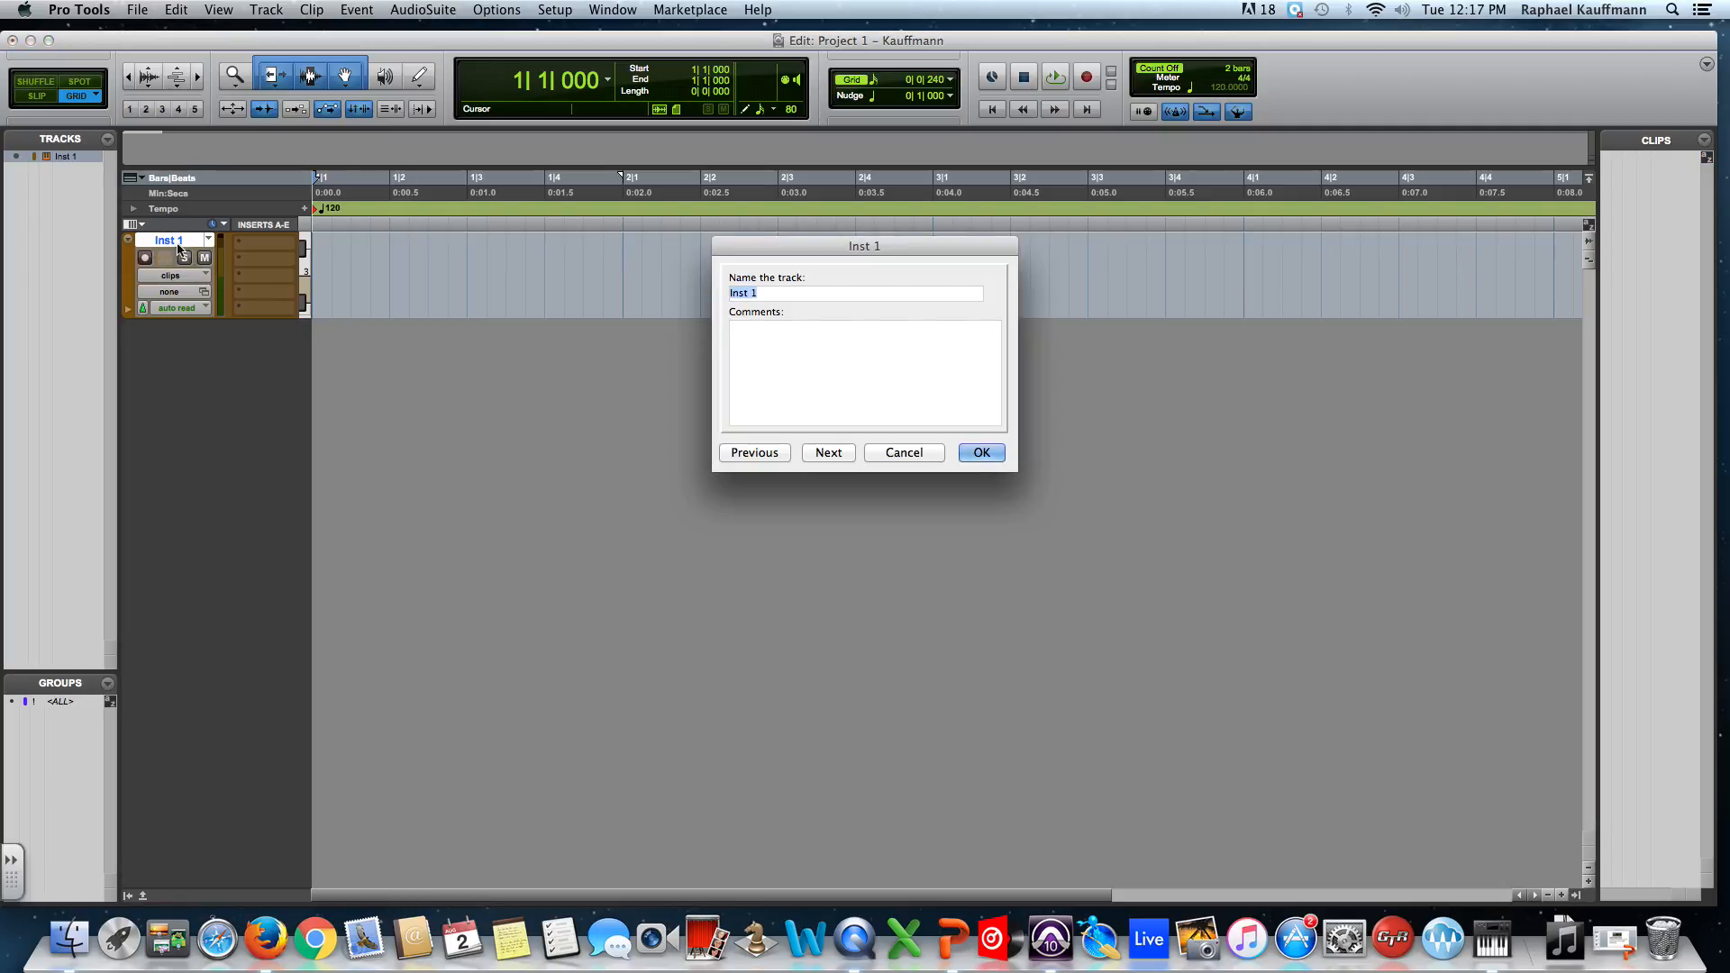
pyautogui.click(913, 454)
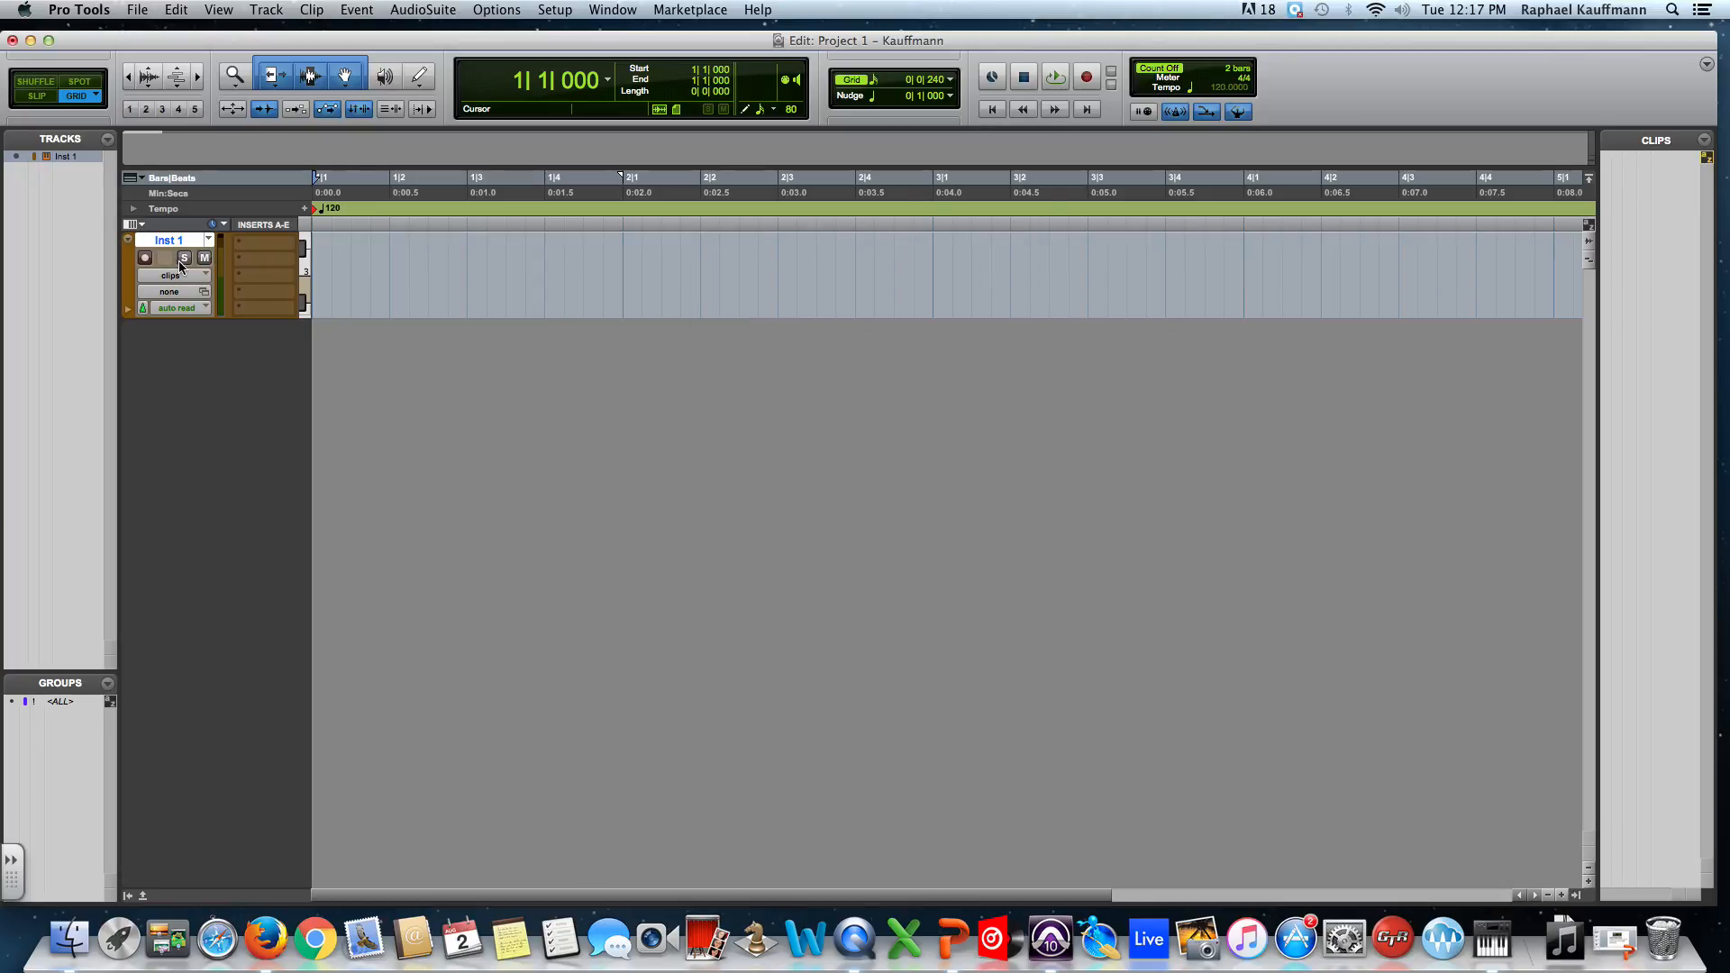
pyautogui.doubleClick(169, 241)
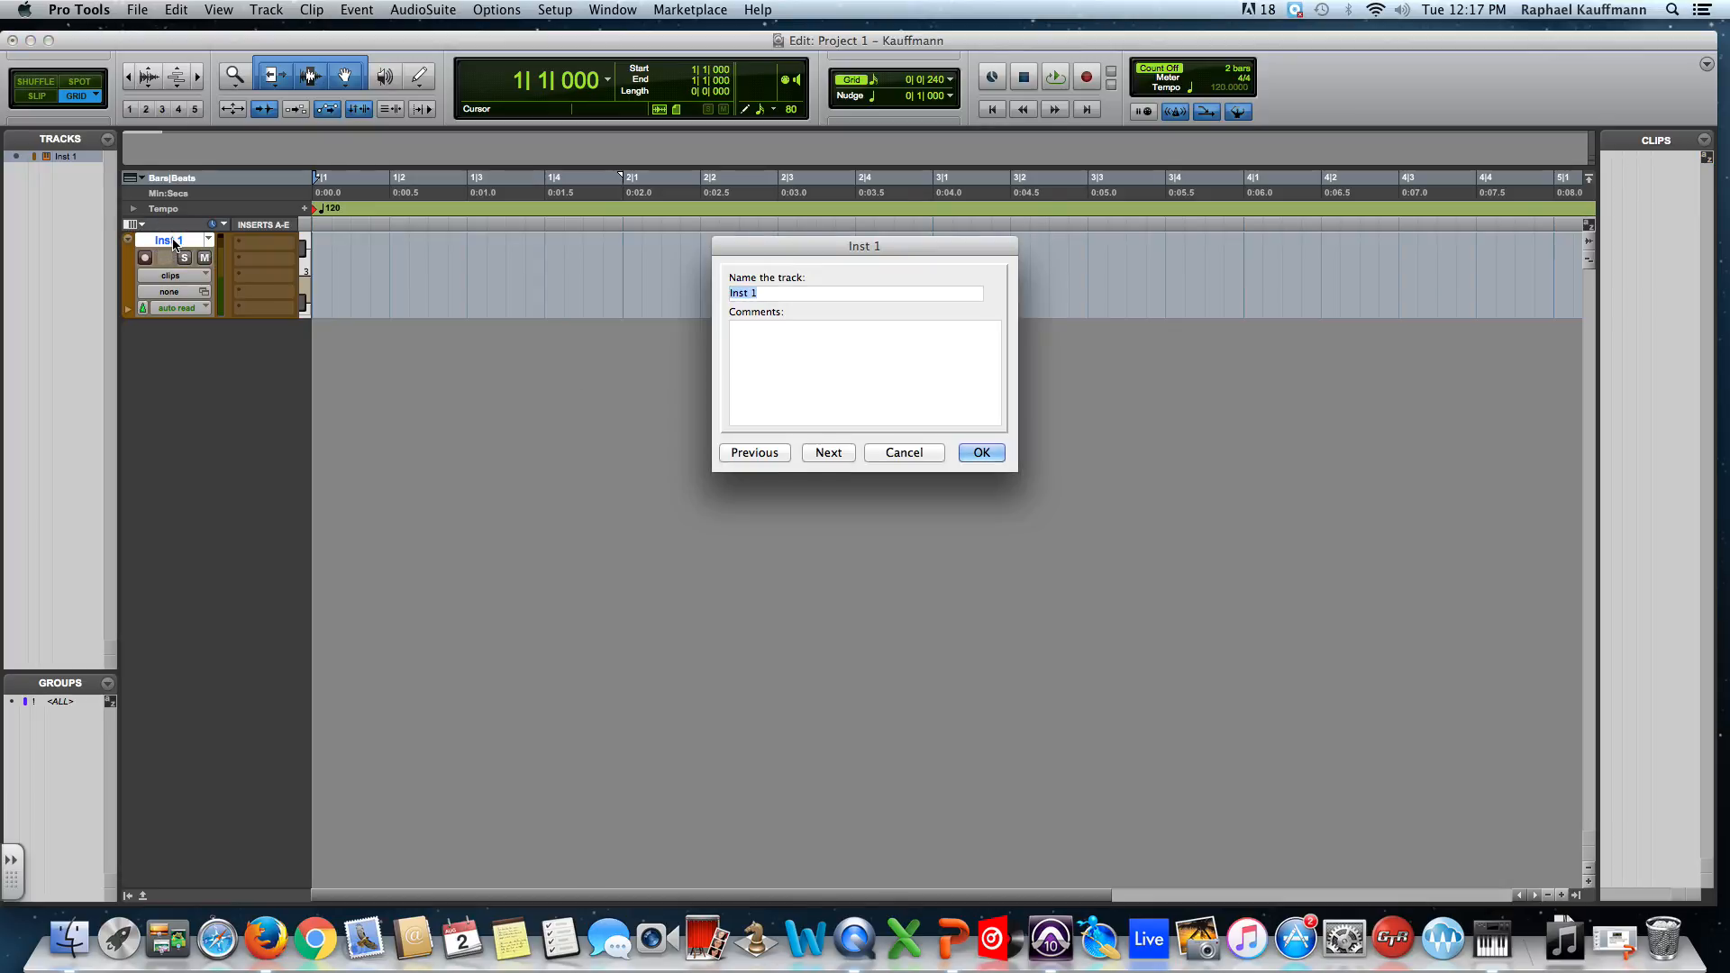
pyautogui.write('Piano')
pyautogui.click(982, 452)
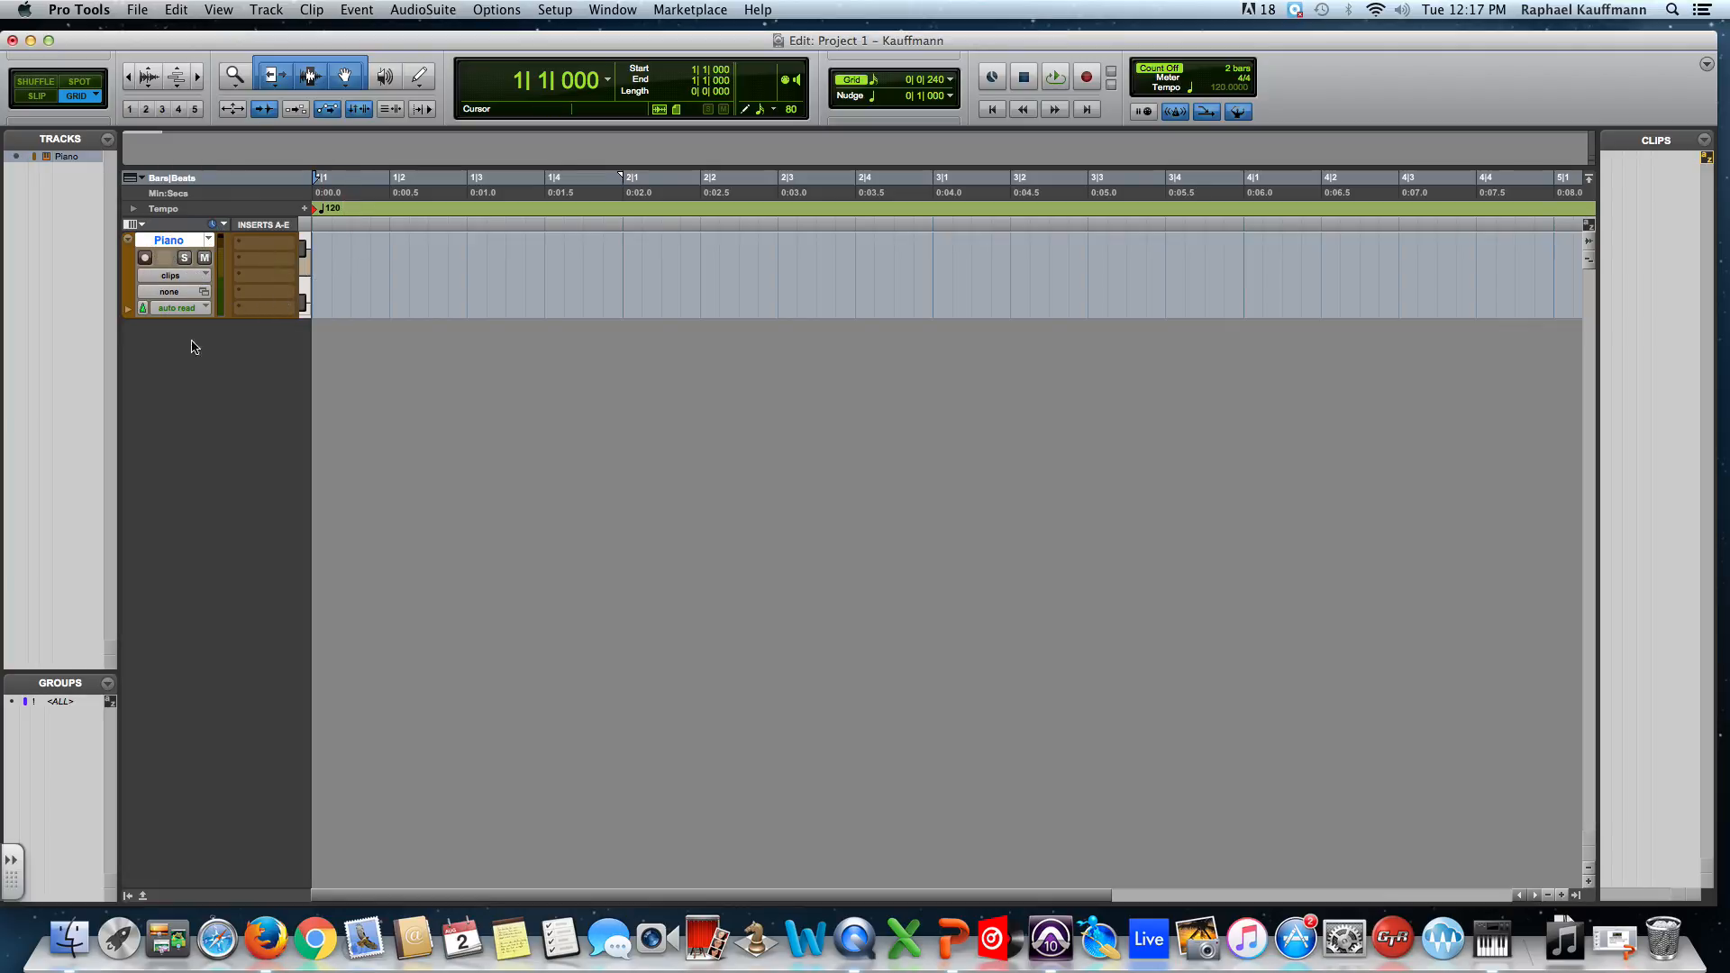
# - Show the Instrument column in the Edit window and hide it again
pyautogui.click(141, 225)
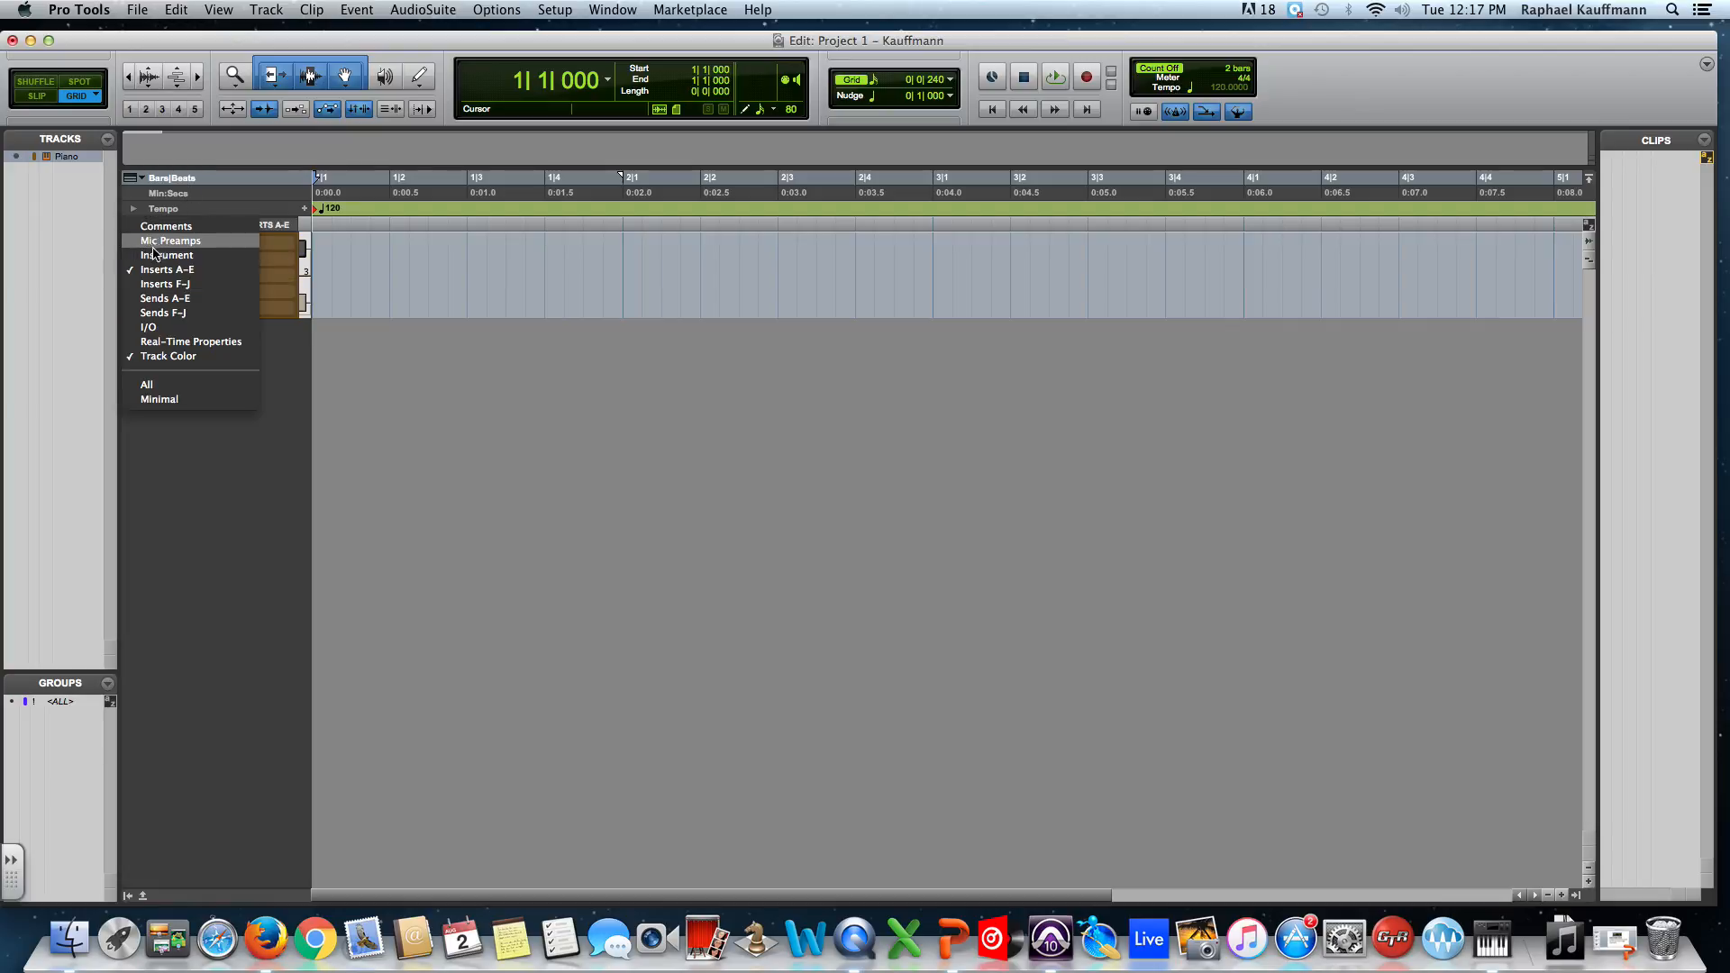
pyautogui.click(155, 255)
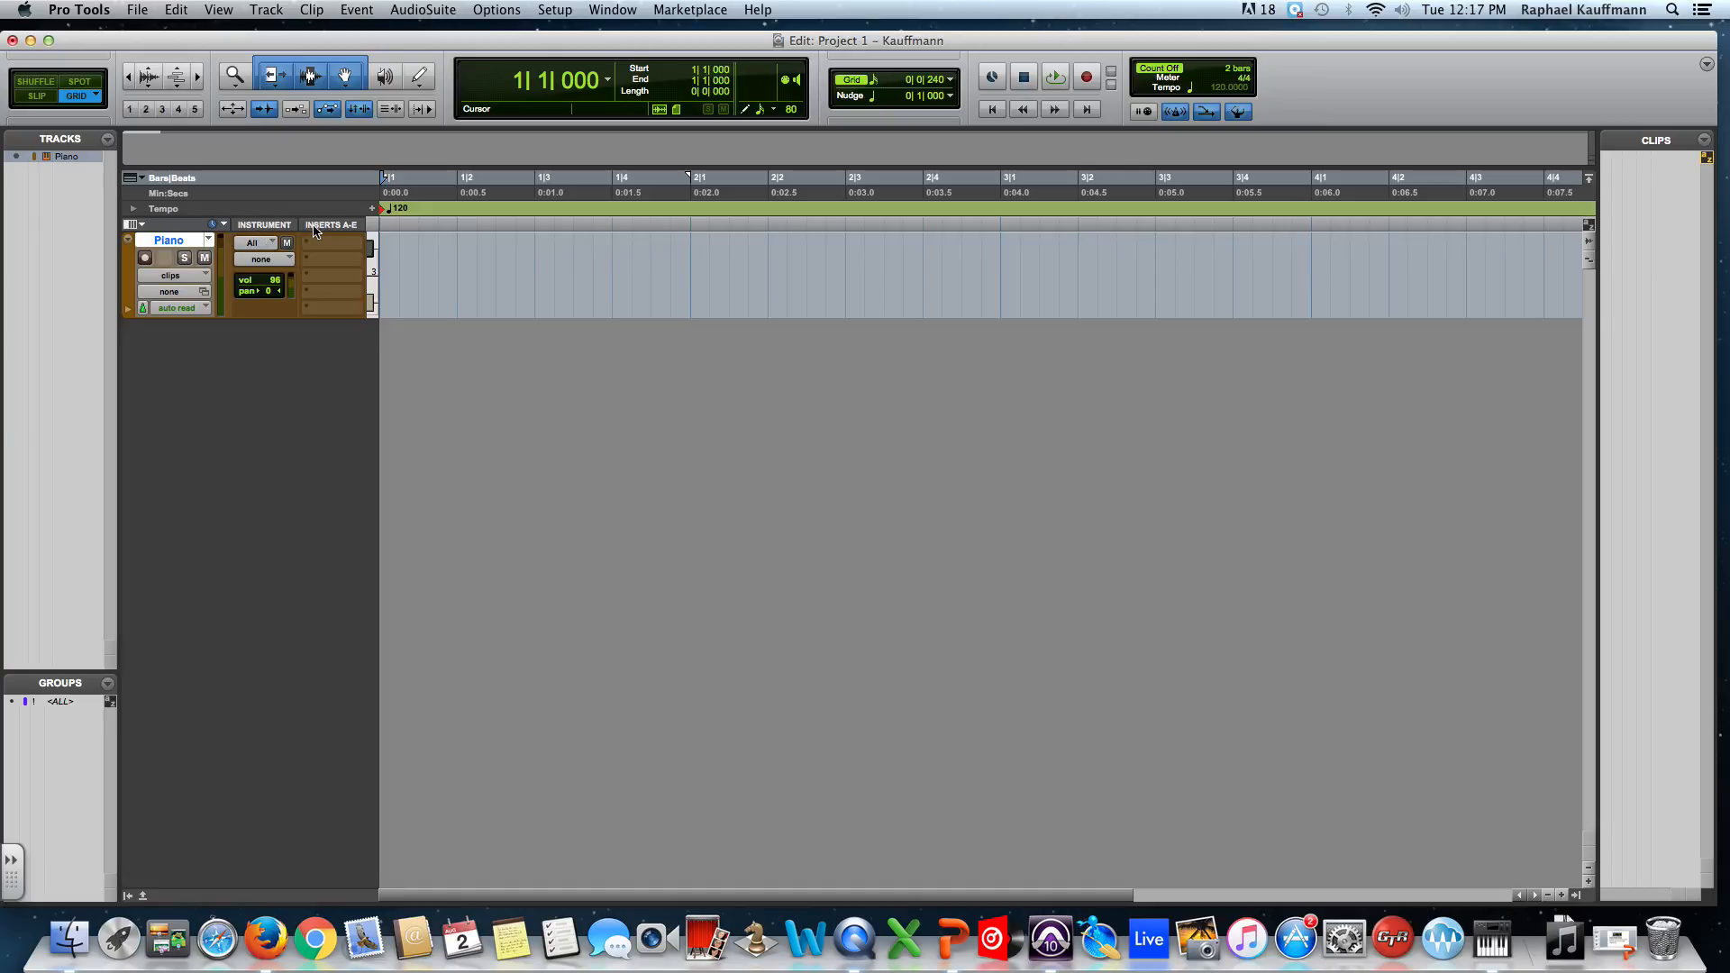
pyautogui.click(142, 226)
pyautogui.click(158, 255)
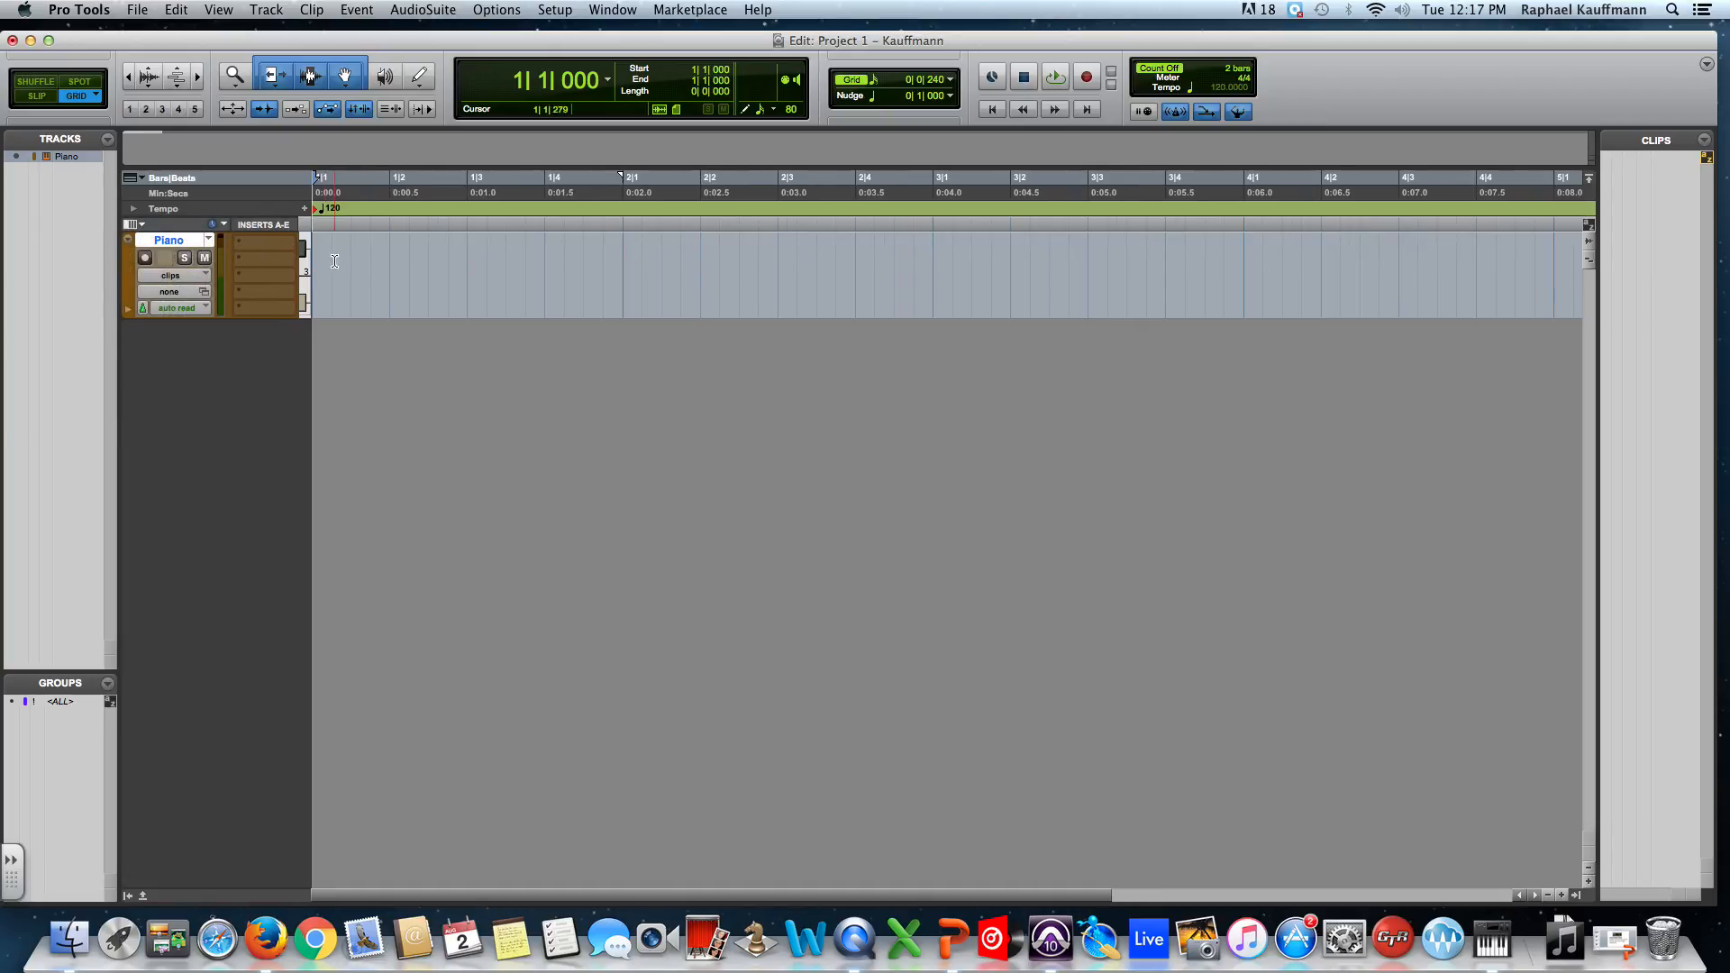
# - Insert the Mini Grand (mono) instrument plug-in in the Piano track's first insert slot
pyautogui.click(267, 247)
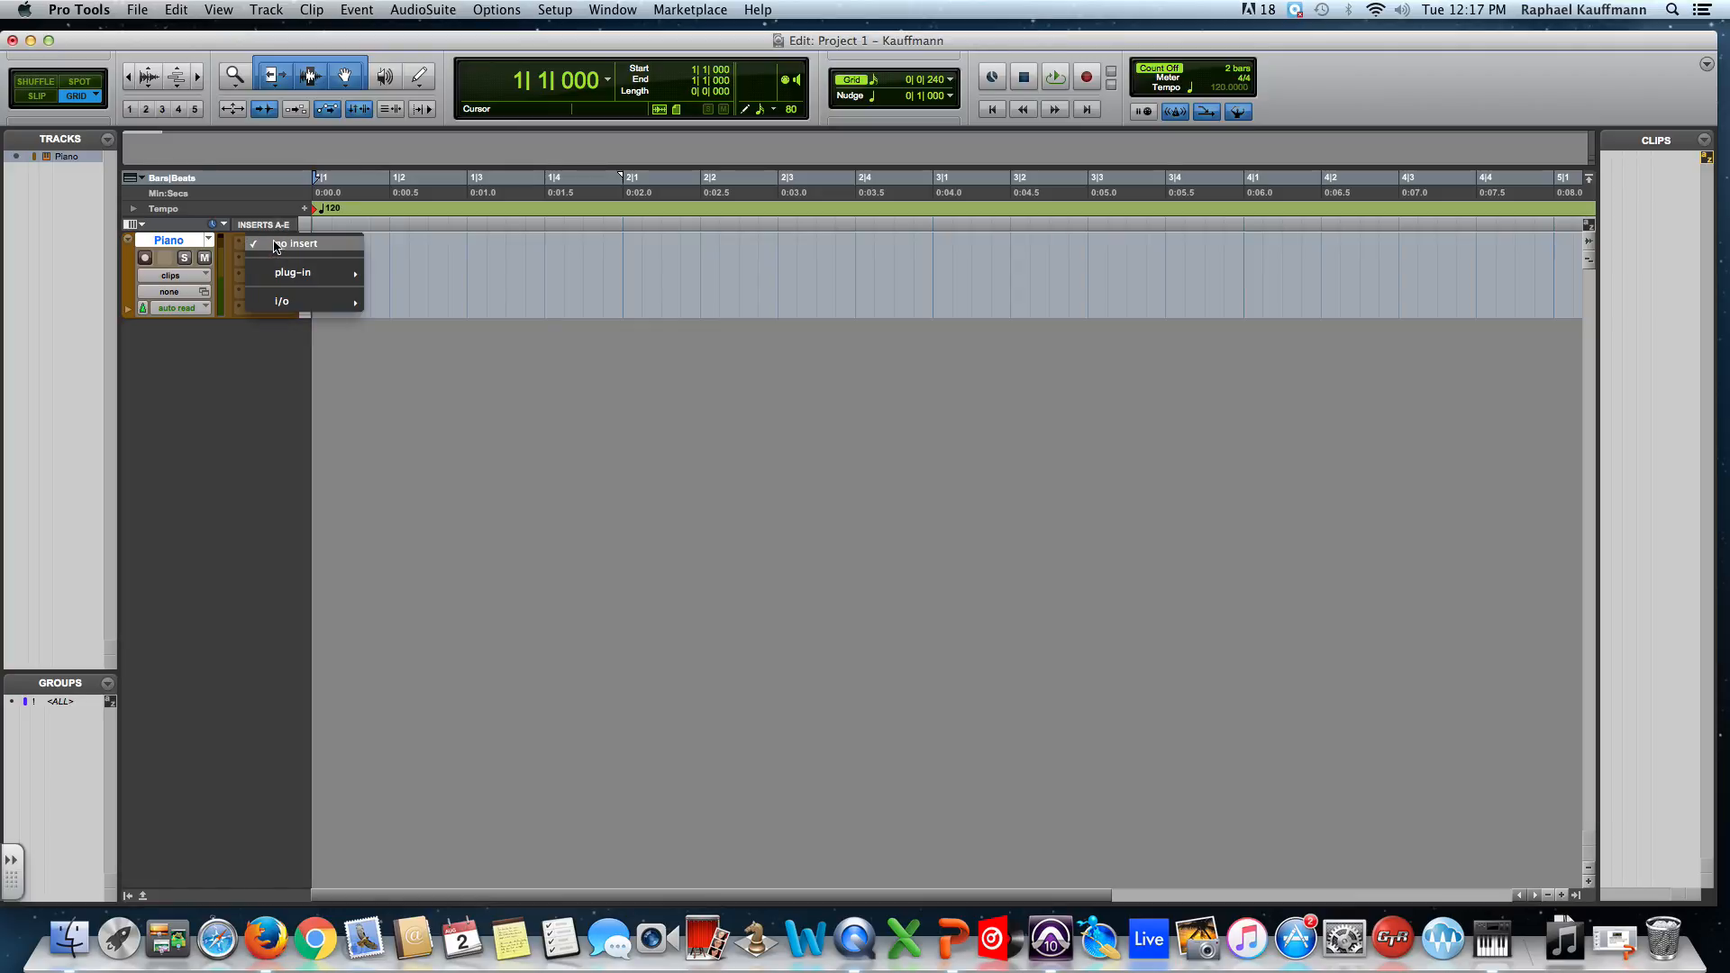
pyautogui.moveTo(294, 278)
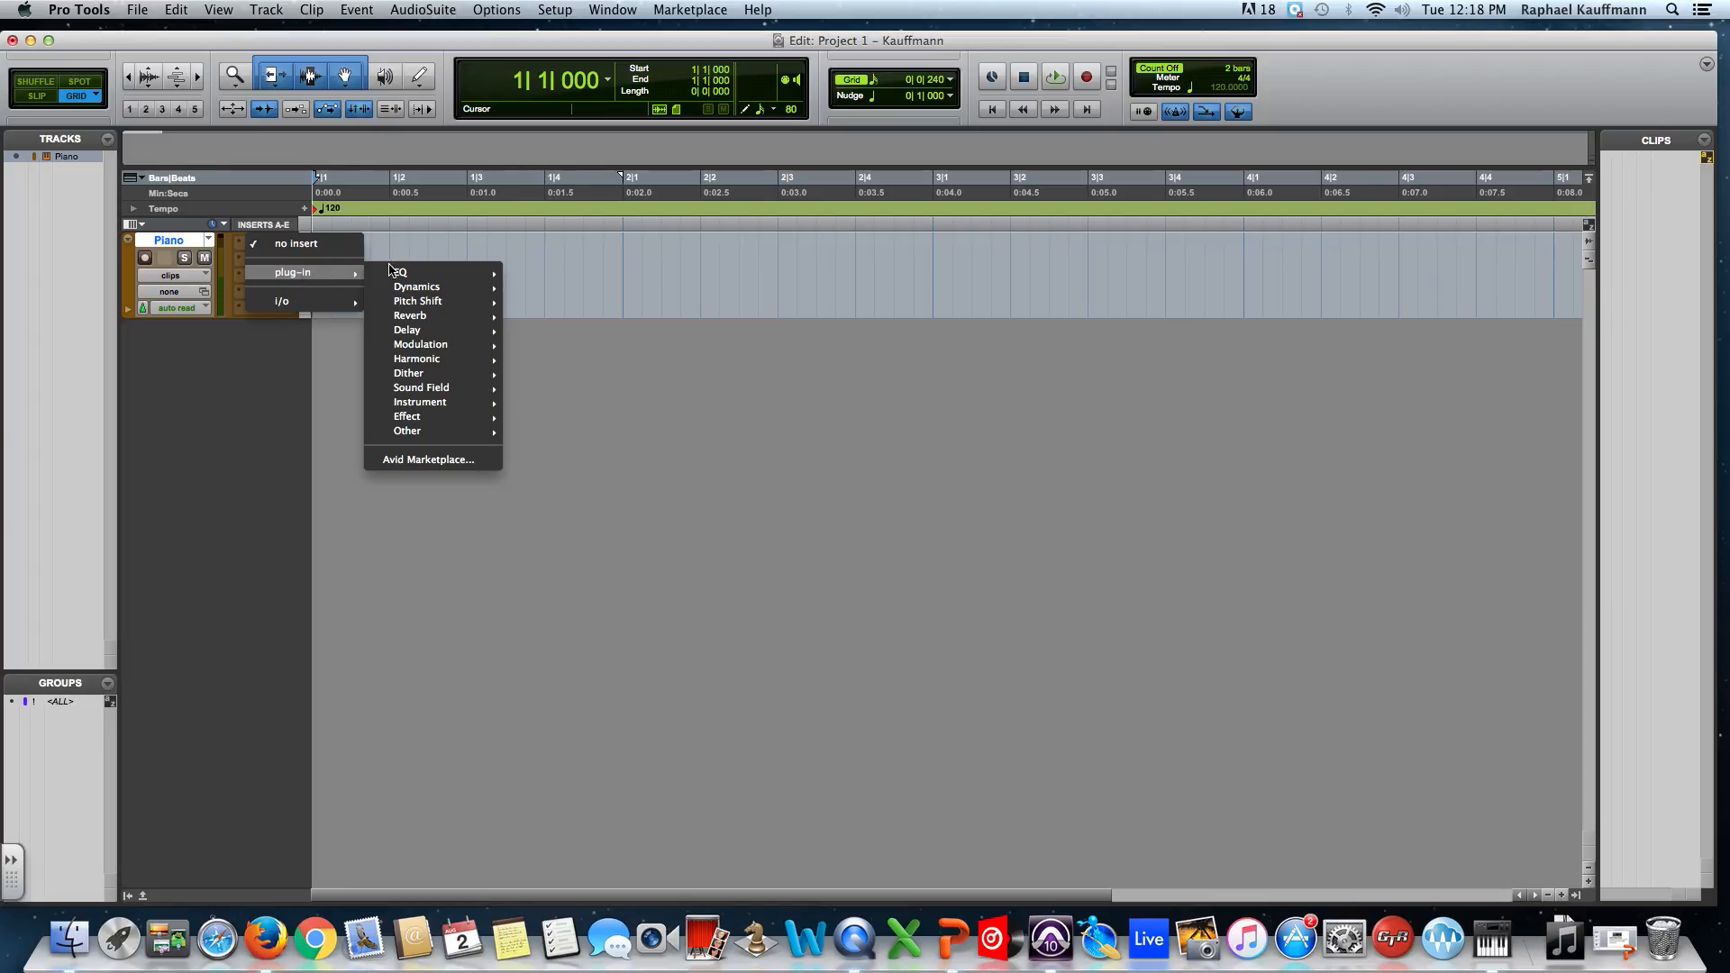
pyautogui.moveTo(422, 291)
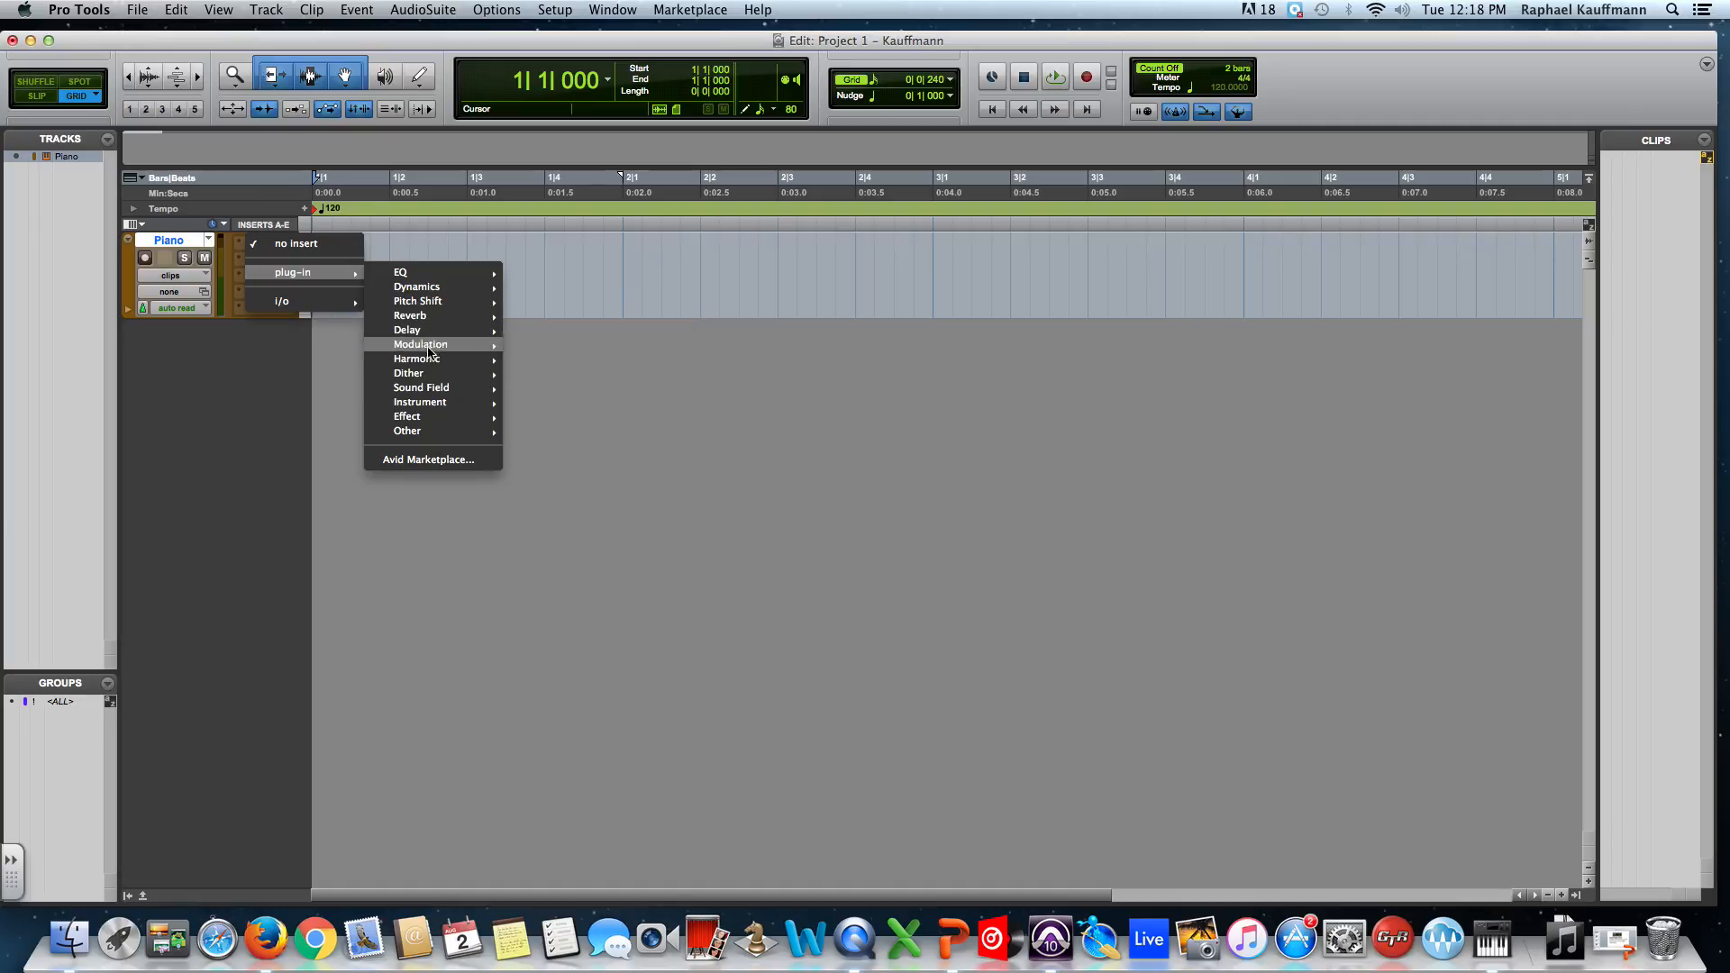
pyautogui.moveTo(428, 403)
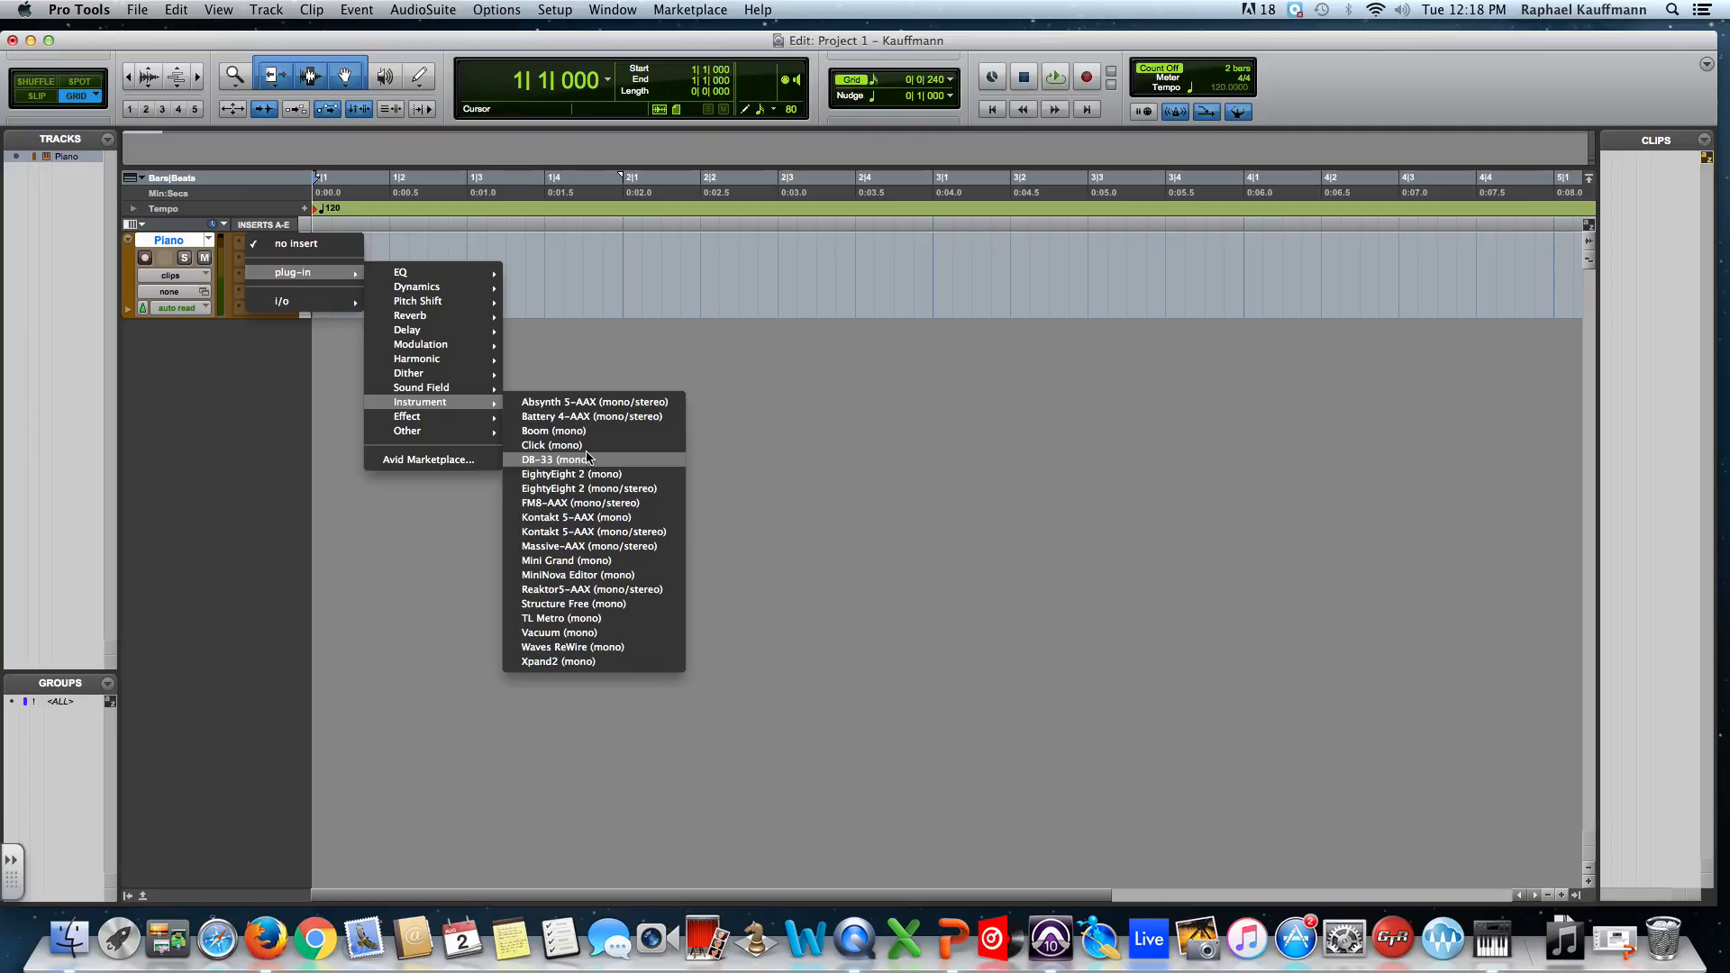
pyautogui.click(575, 561)
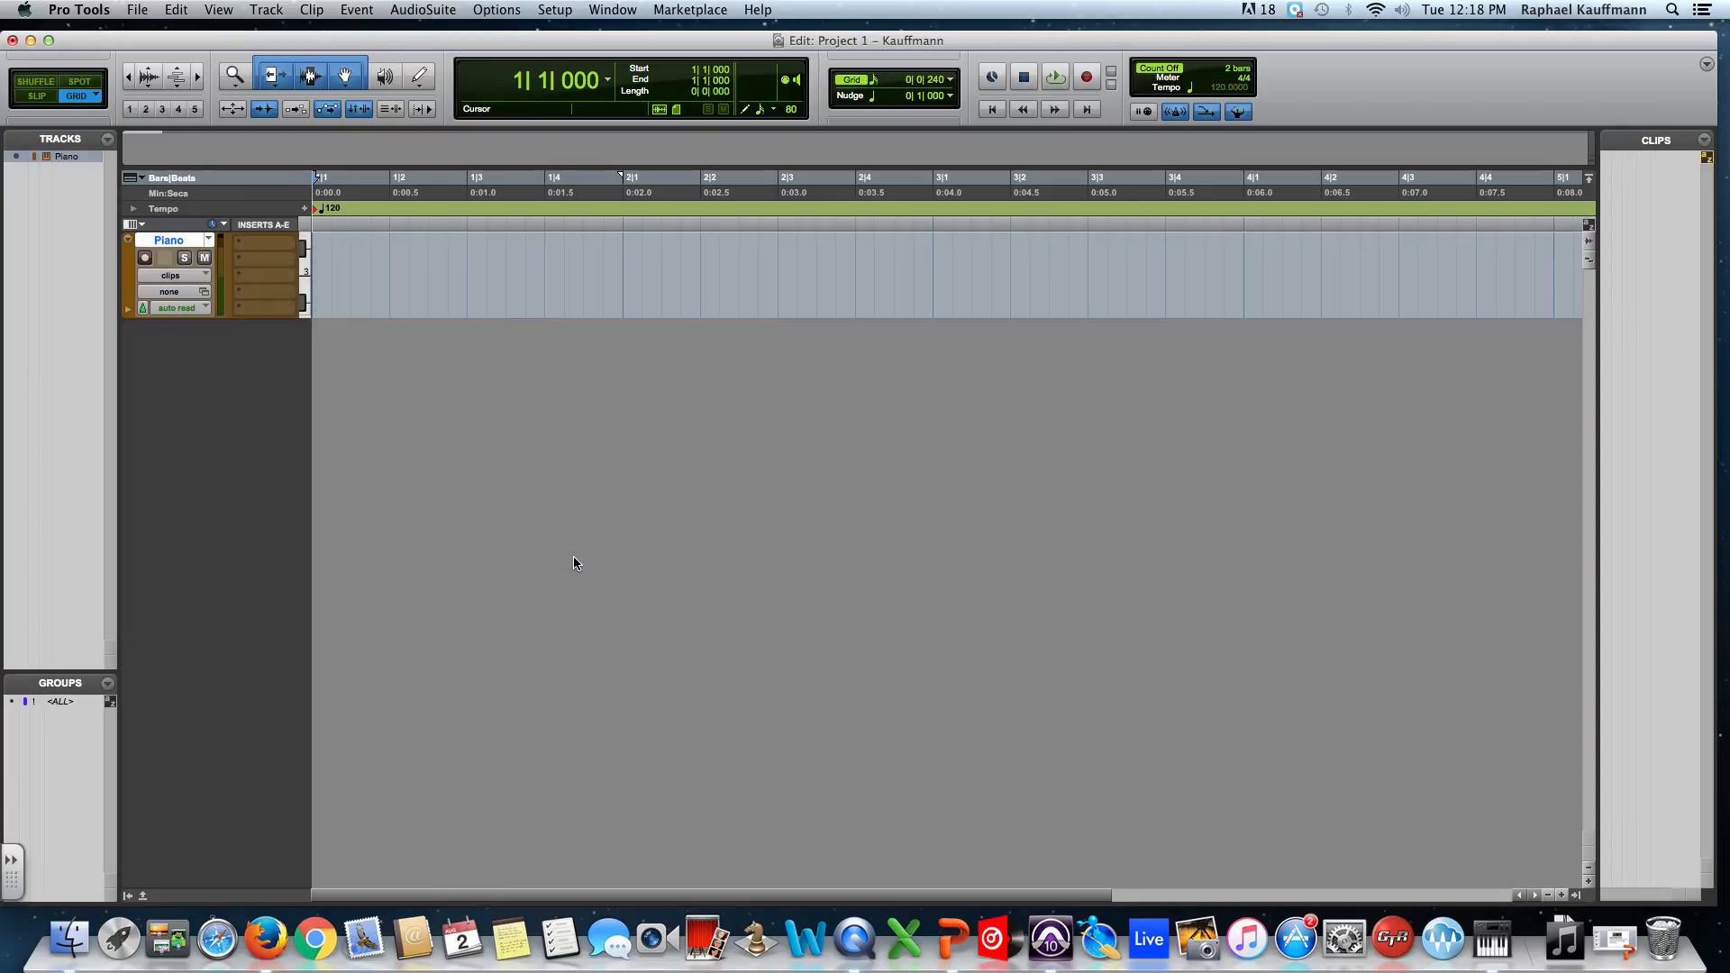
pyautogui.moveTo(537, 312); pyautogui.dragTo(704, 250)
# - Audition several low-to-high notes on the Mini Grand's on-screen keyboard
pyautogui.click(842, 695)
pyautogui.click(954, 695)
pyautogui.click(921, 699)
pyautogui.click(871, 696)
pyautogui.click(962, 698)
pyautogui.click(1133, 702)
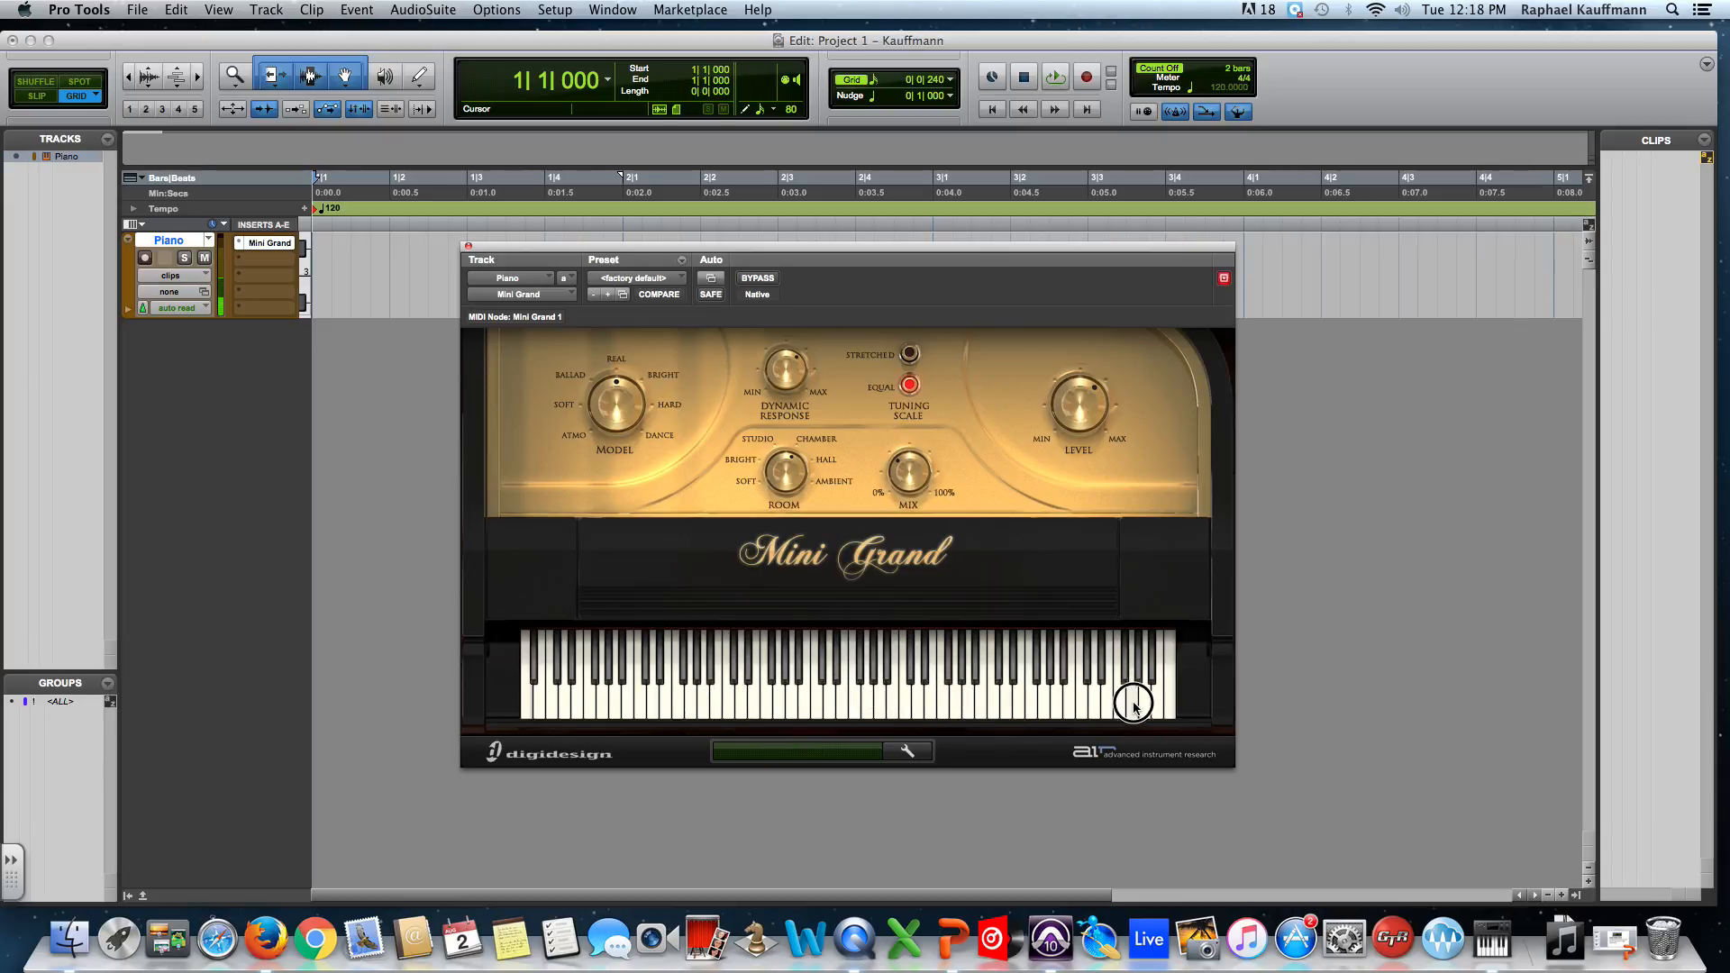
# - Record-enable the Piano track and load the Mini Grand preset 09 Hard Hitter
pyautogui.click(146, 259)
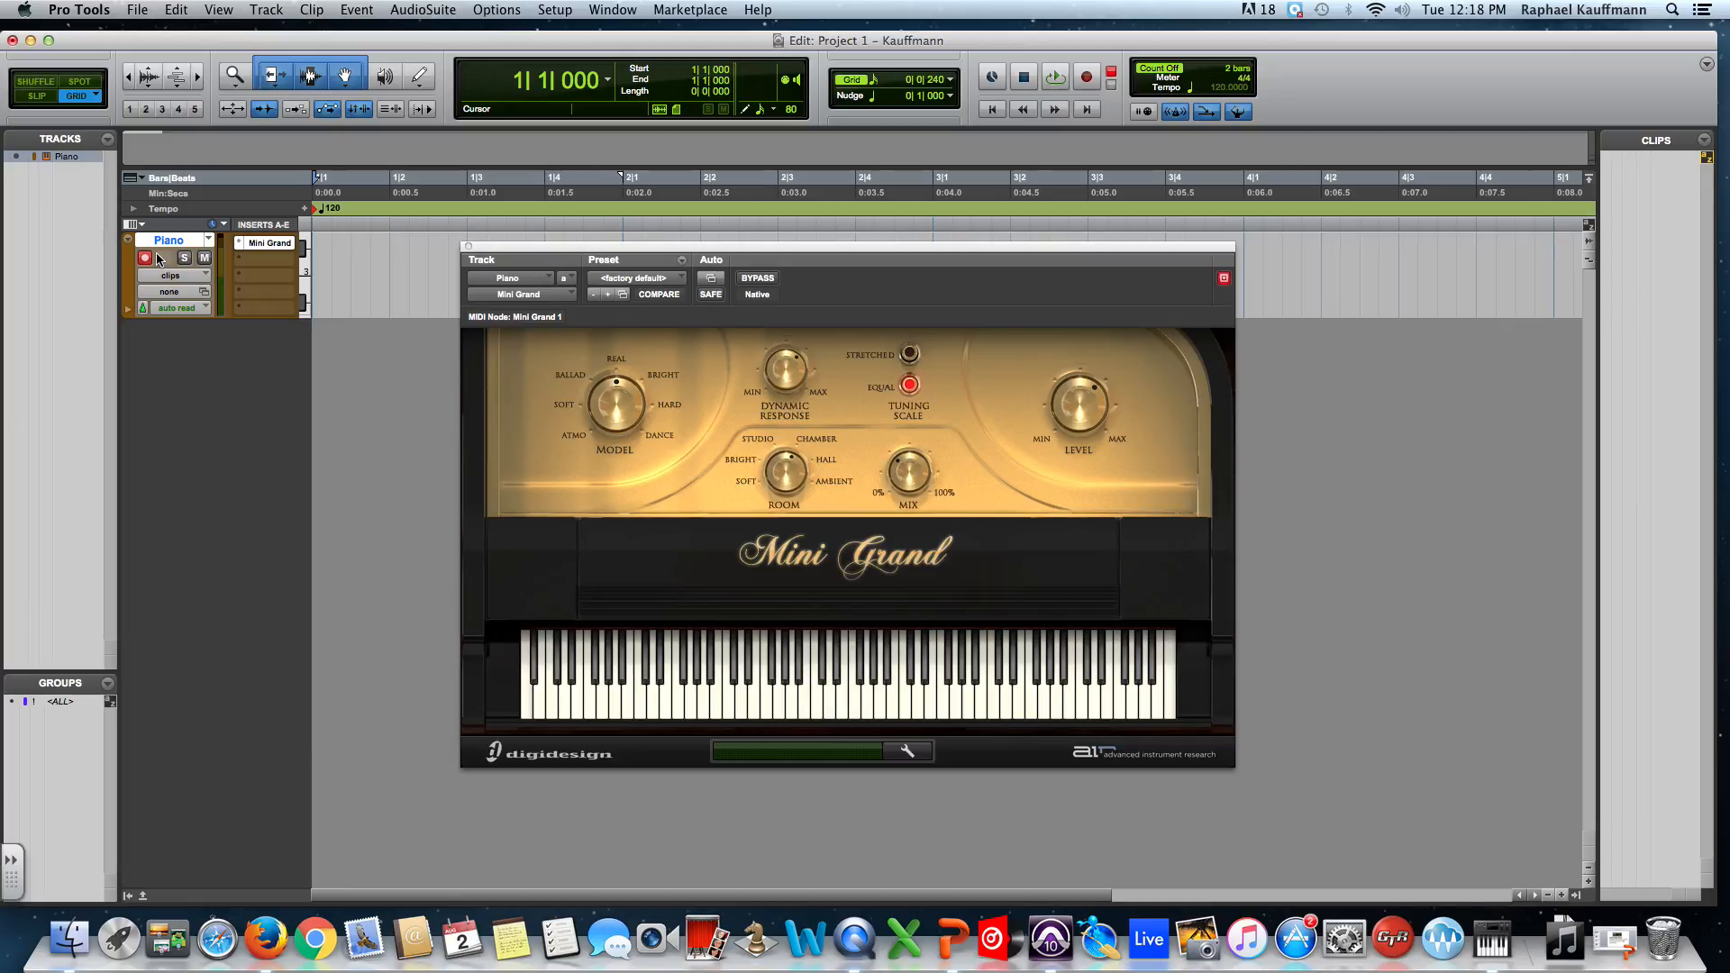
pyautogui.click(643, 283)
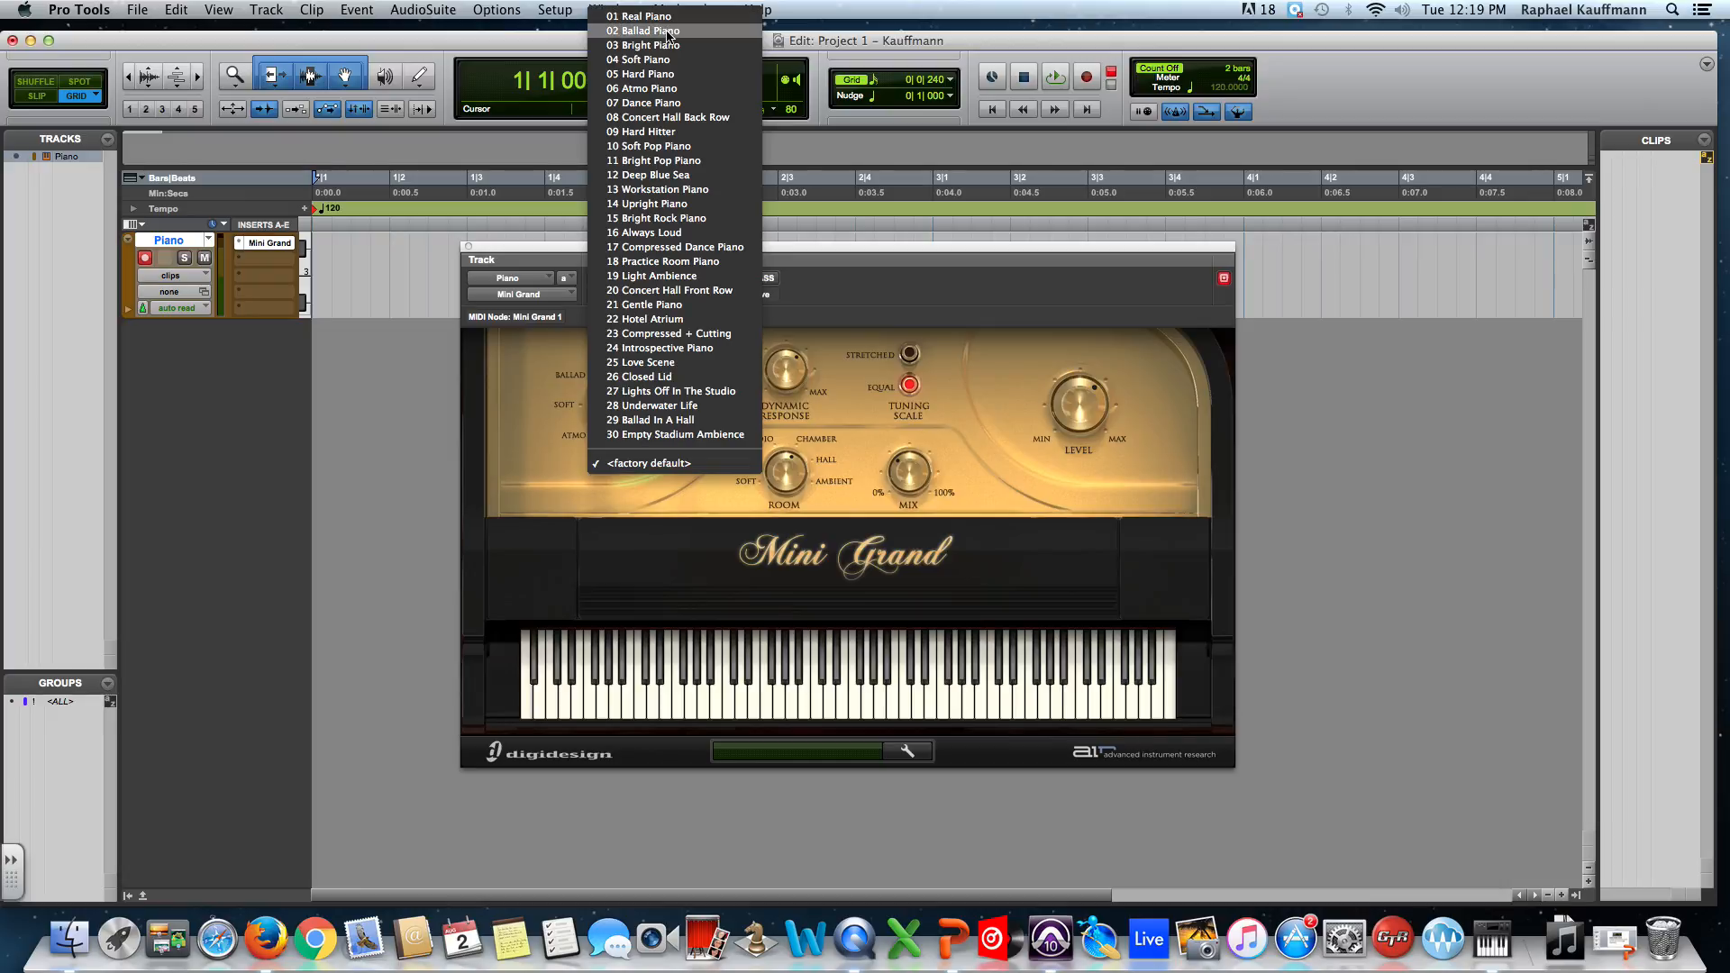
pyautogui.click(667, 134)
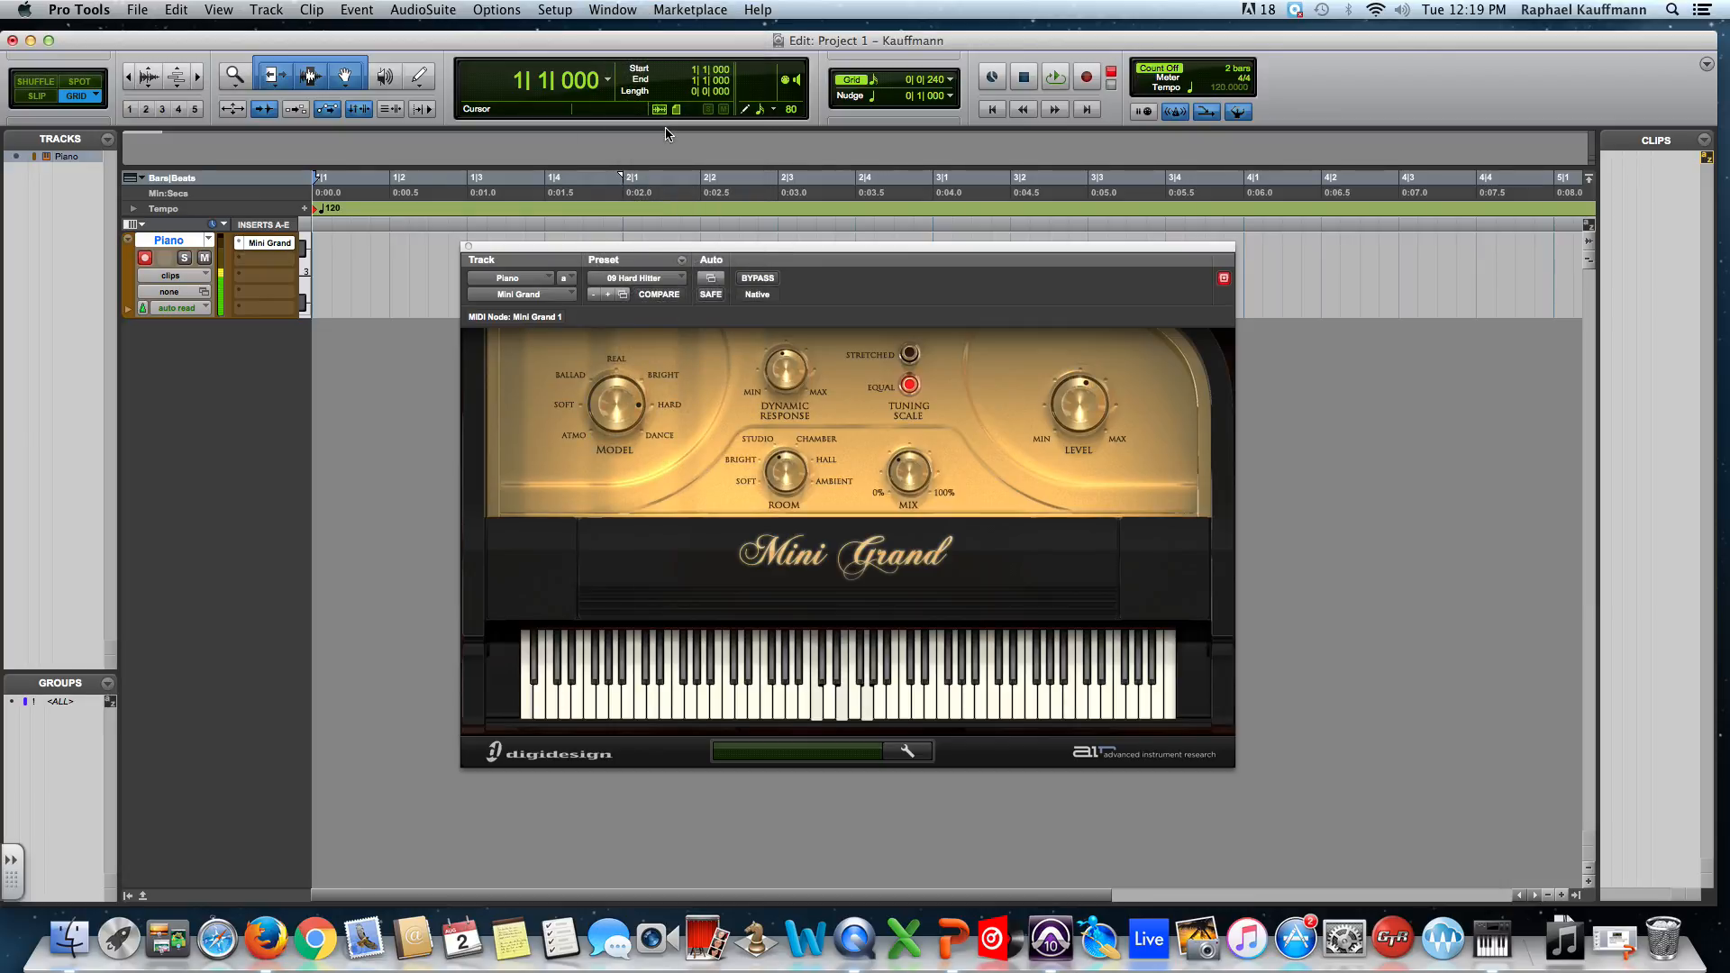
# - Load the Mini Grand preset 17 Compressed Dance Piano
pyautogui.click(660, 280)
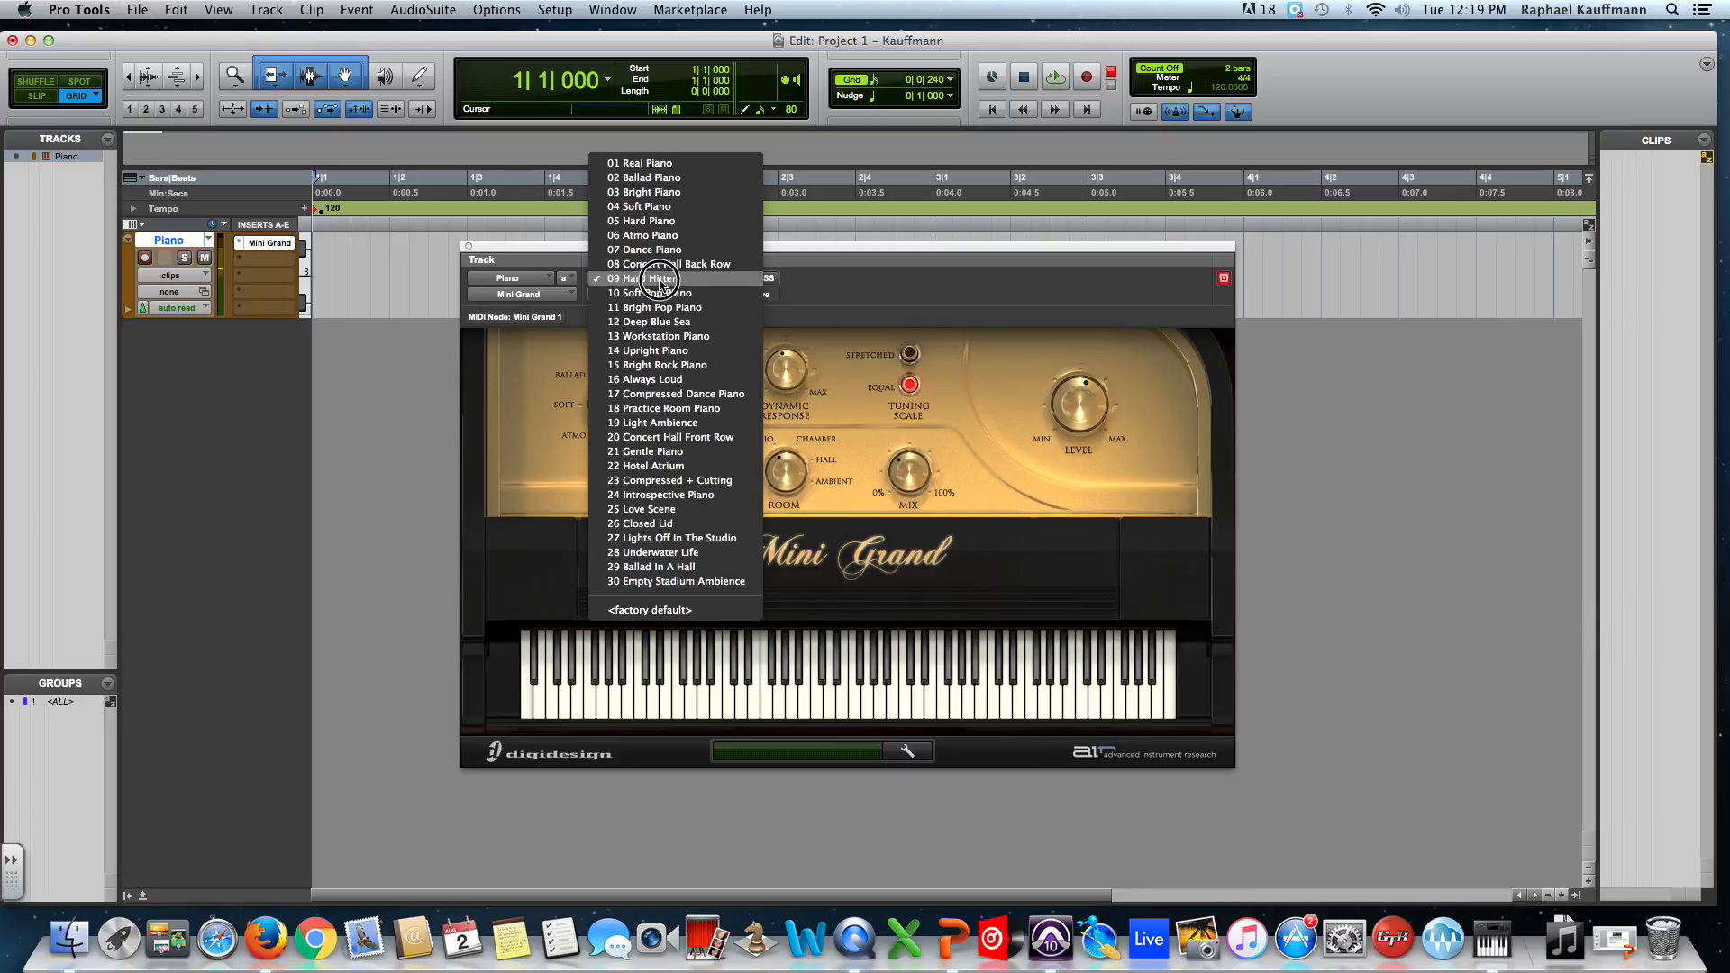
pyautogui.click(677, 397)
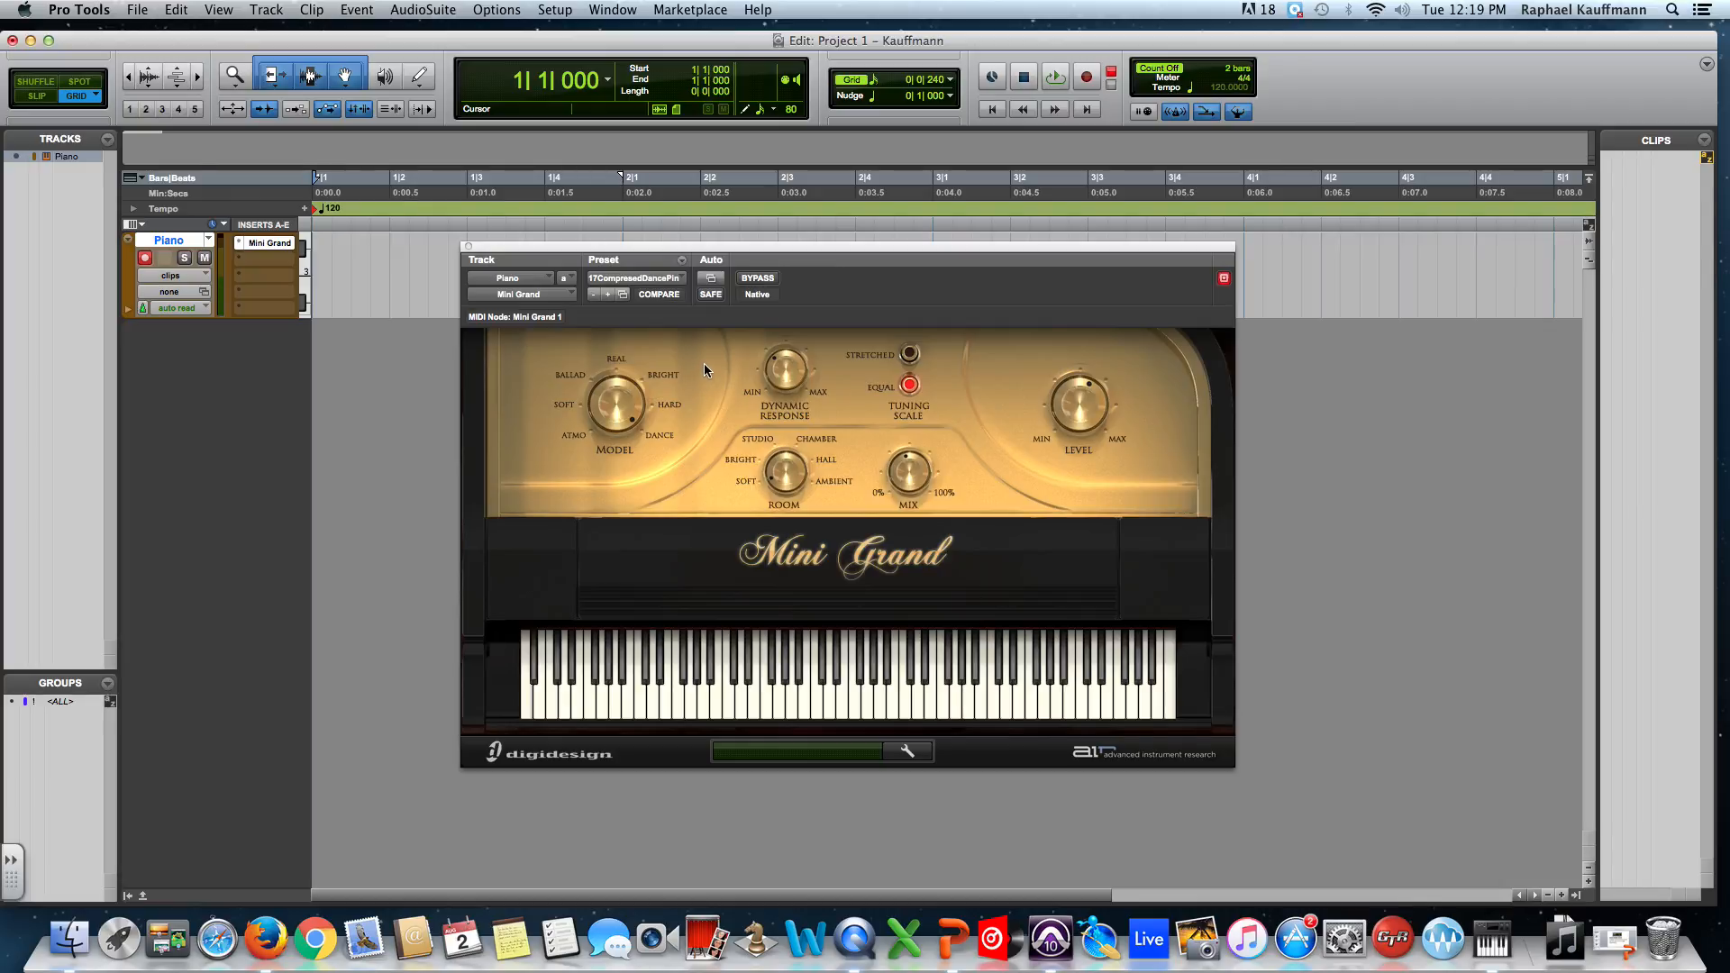
# - Replace the Mini Grand on the Piano track's first insert with the Absynth 5 instrument plug-in
pyautogui.click(240, 245)
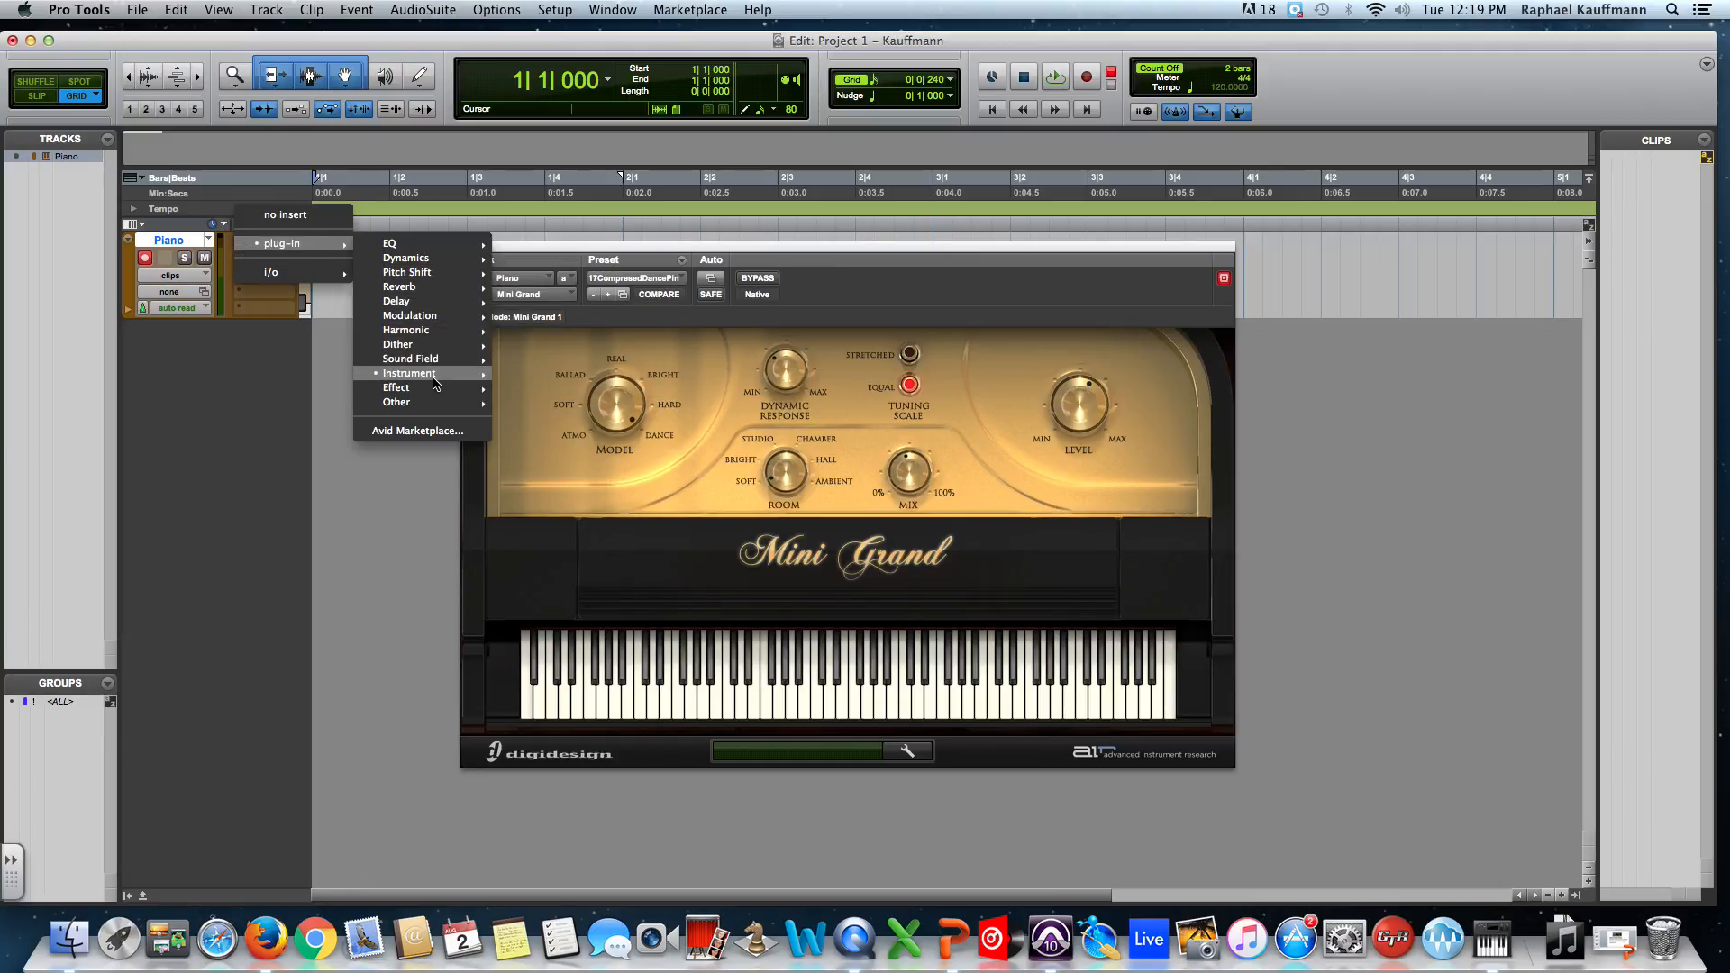
pyautogui.moveTo(434, 375)
pyautogui.click(564, 373)
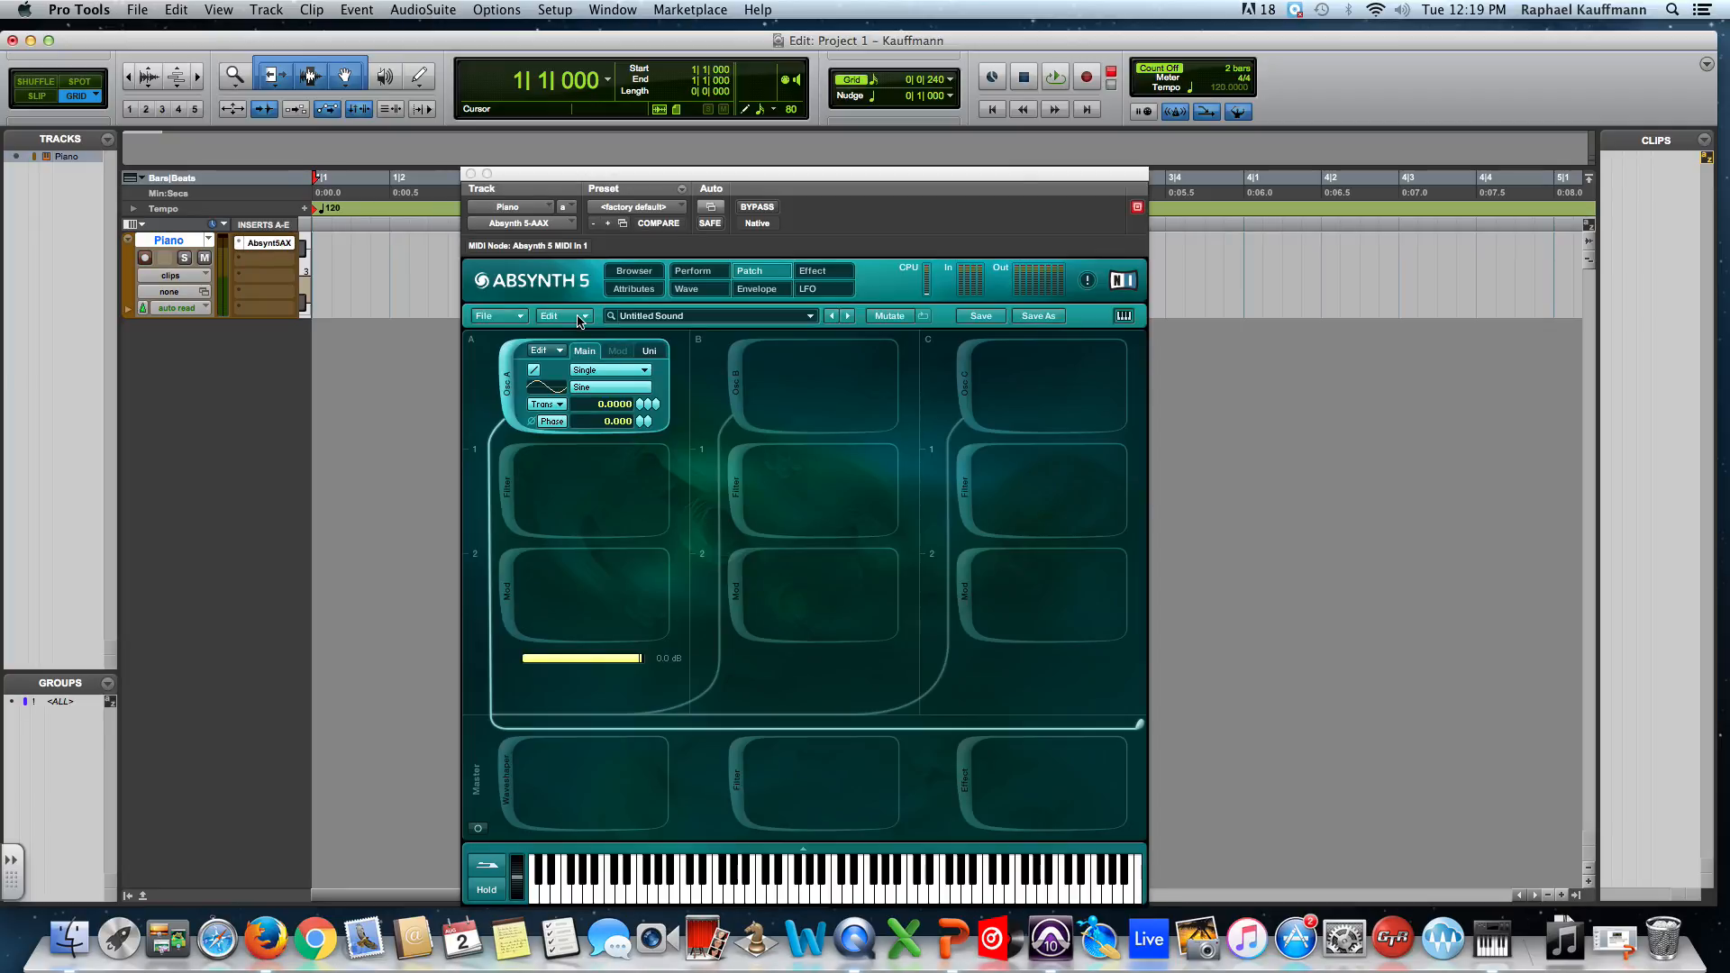
# - Browse Absynth 5's Synth Lead sounds, try All Or Nothing, load Another Notcher, and close the plug-in window
pyautogui.click(635, 271)
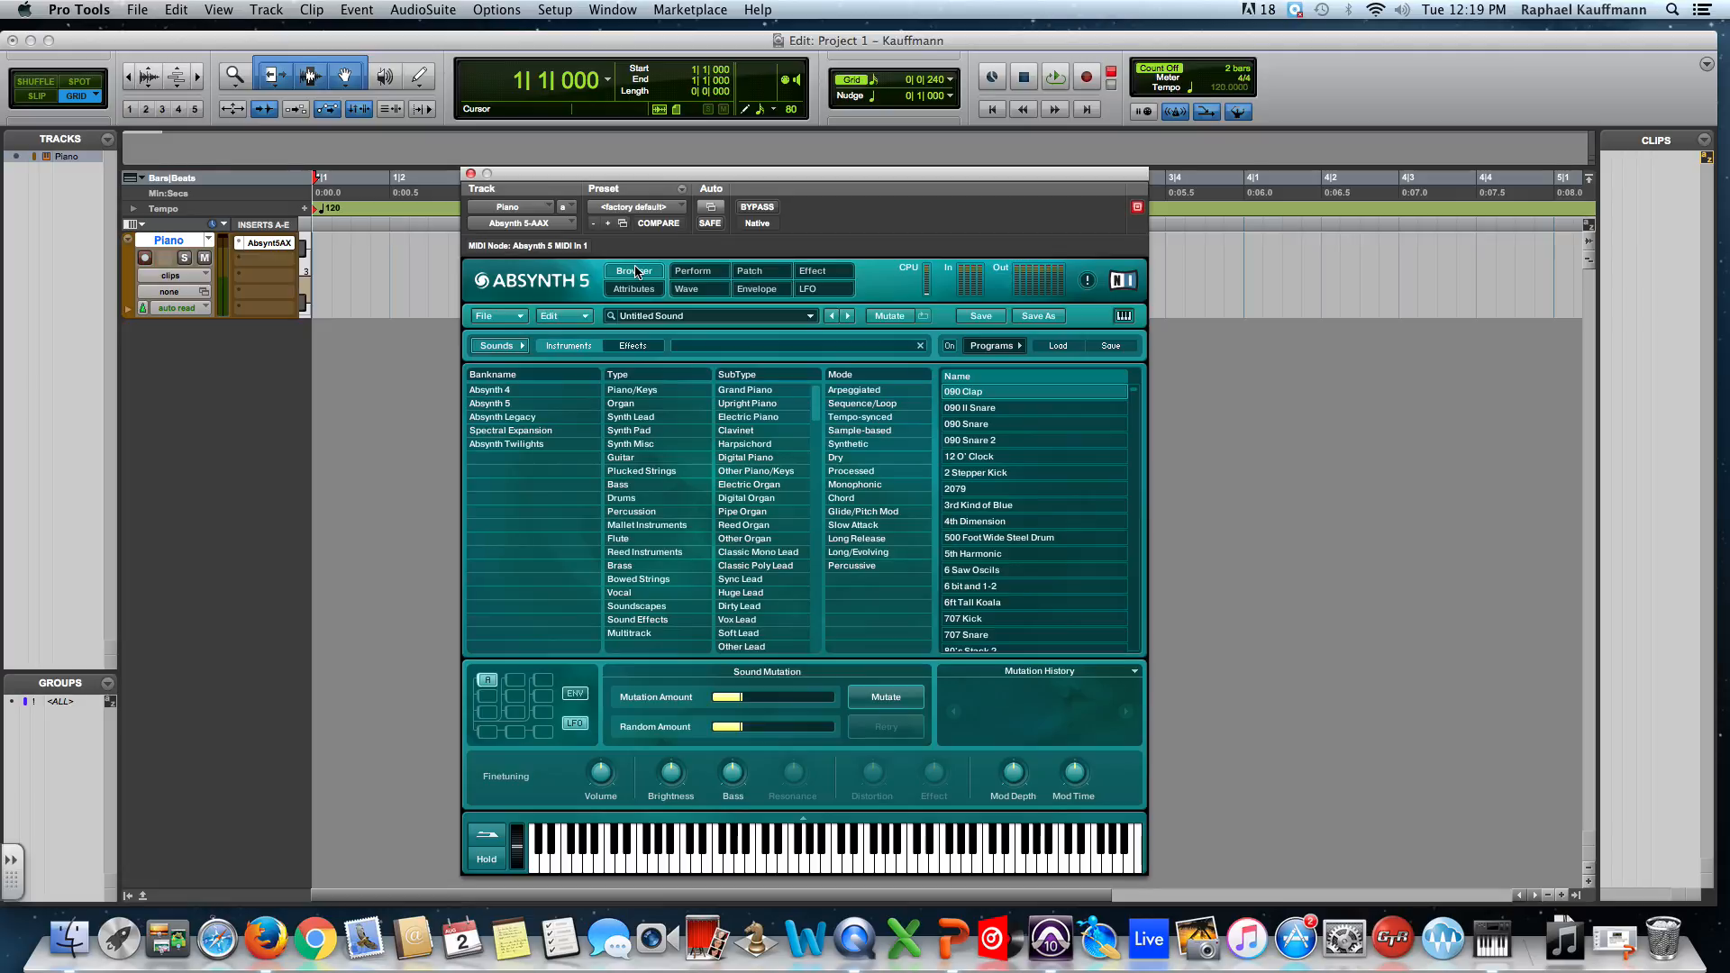
pyautogui.click(664, 417)
pyautogui.click(981, 441)
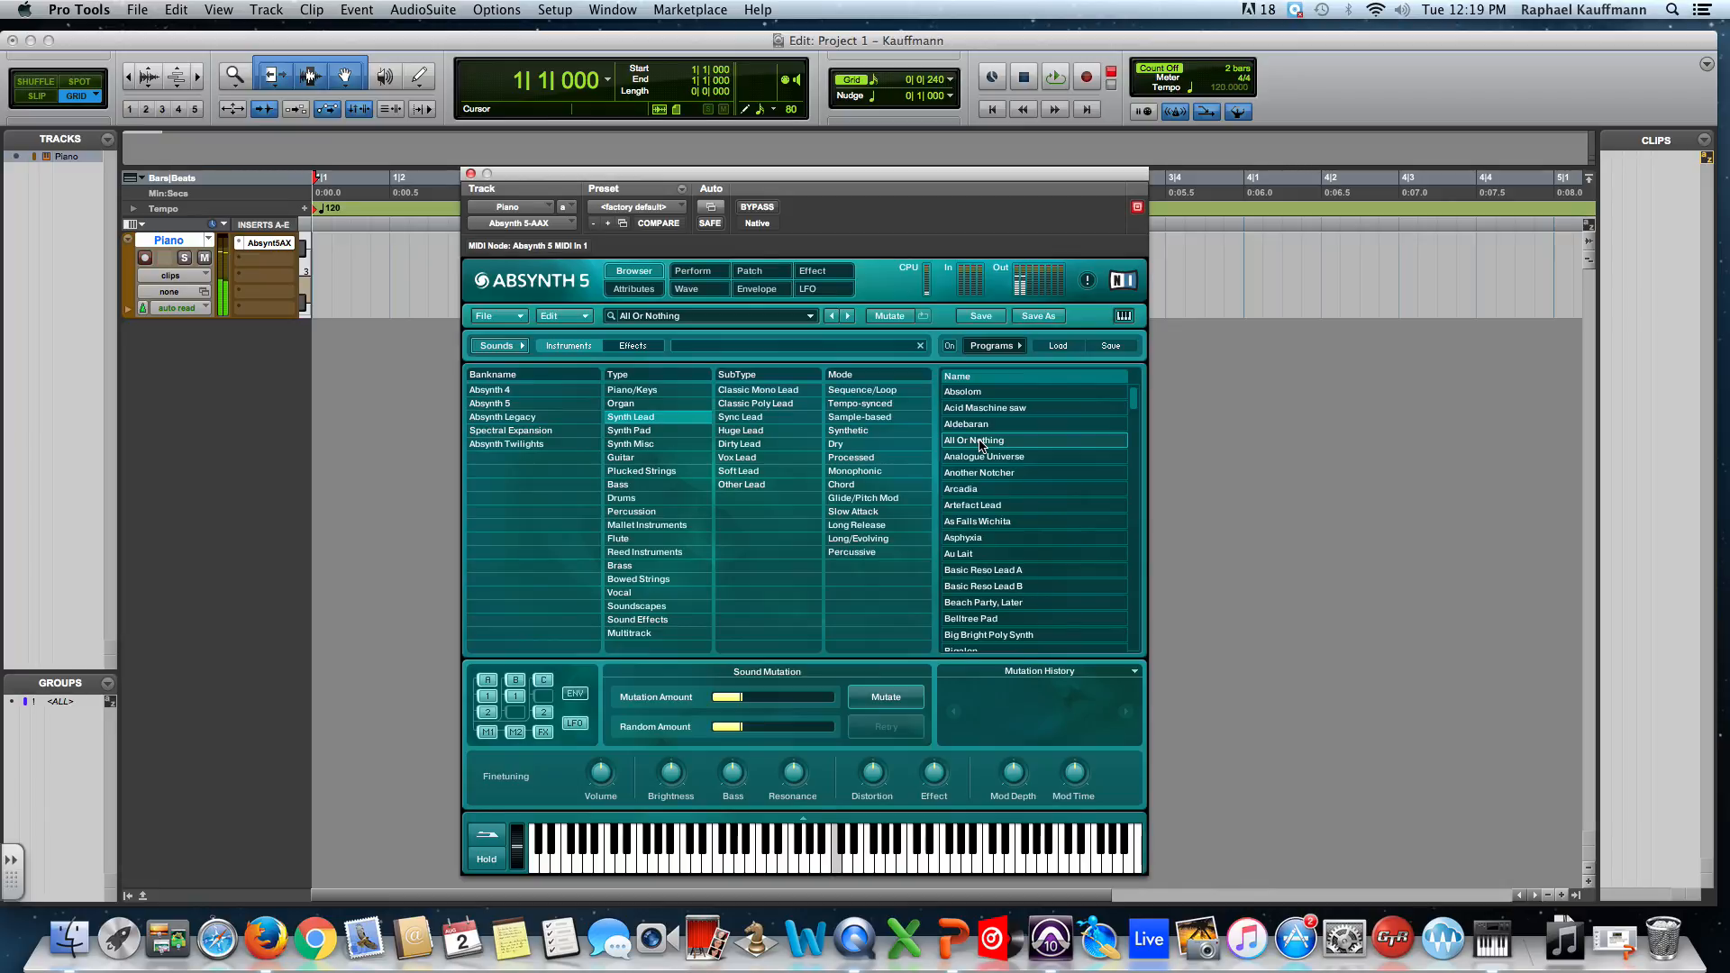
pyautogui.click(1024, 472)
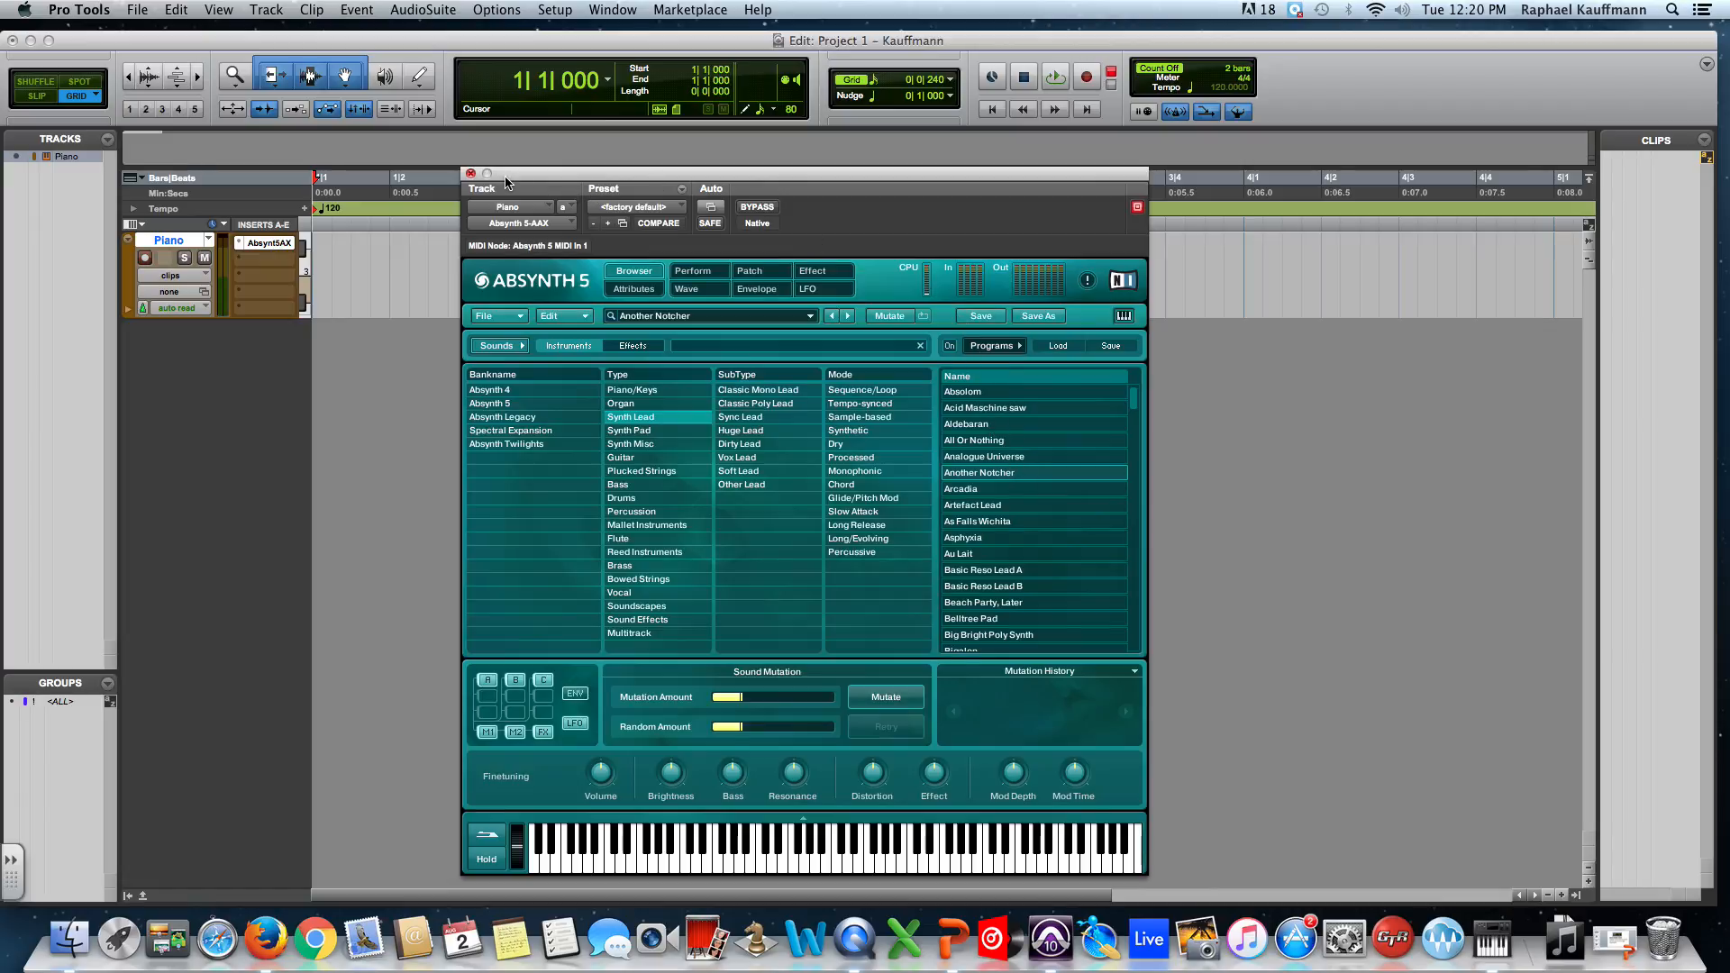
pyautogui.click(470, 173)
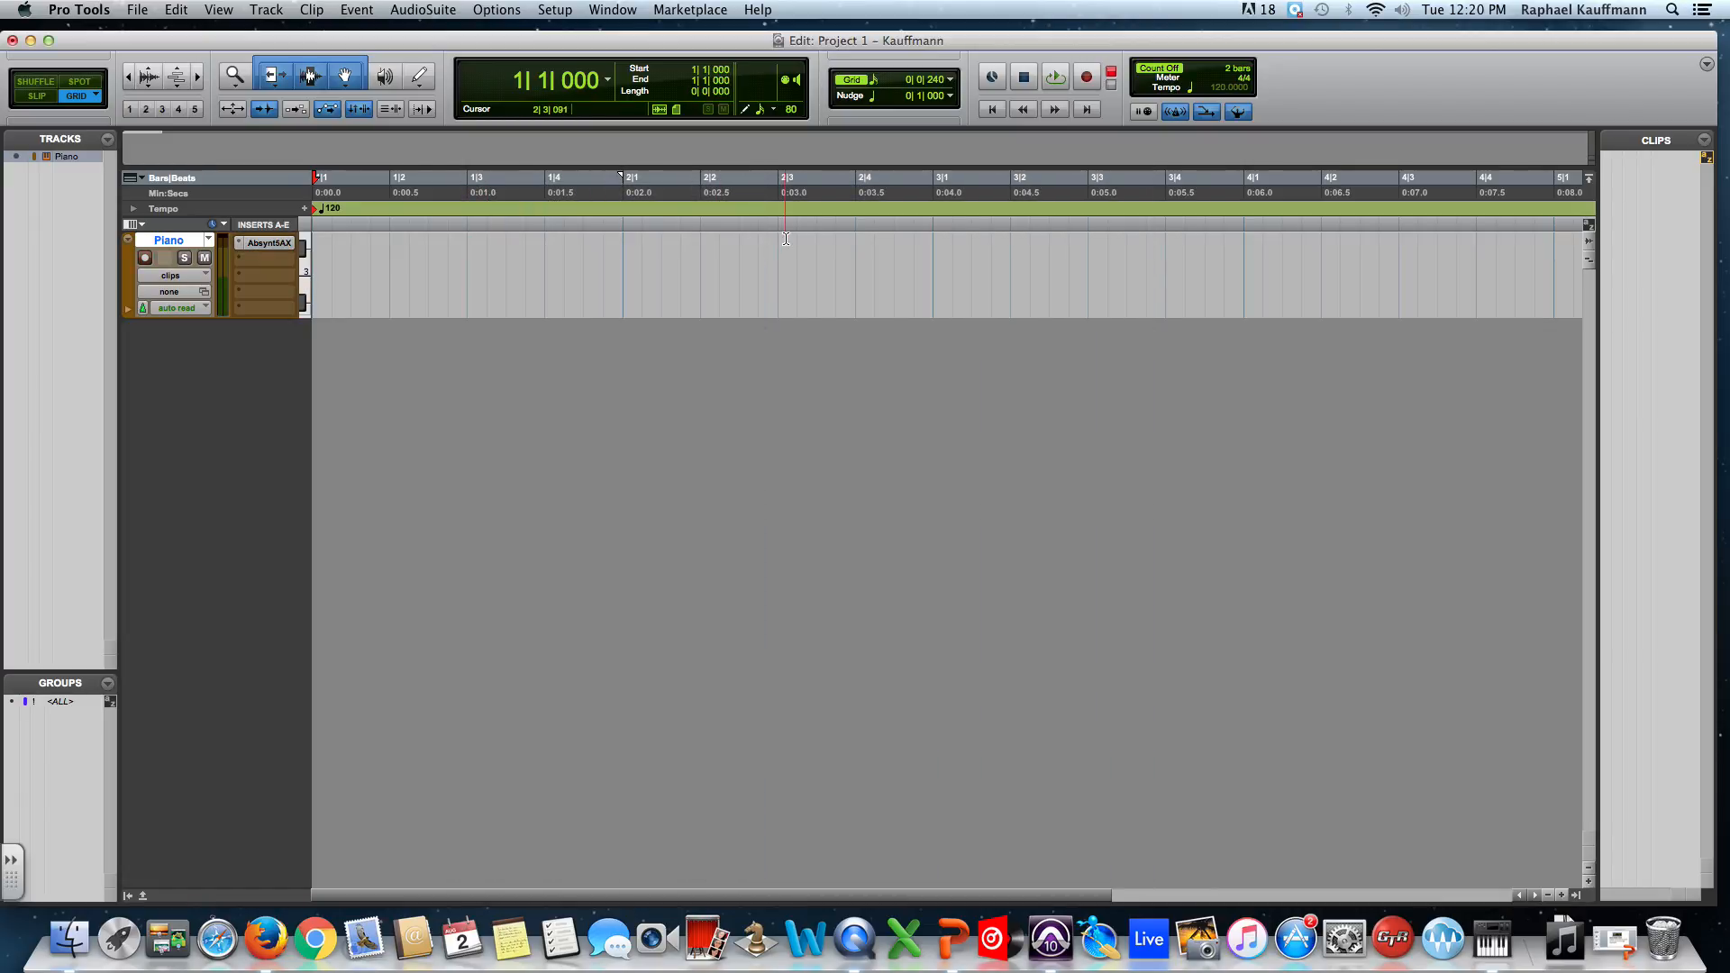
# - Record a short MIDI performance on the Piano track from bar 1 and stop the transport
pyautogui.hotkey('shift', 'r')
pyautogui.hscroll(5, 748, 302)
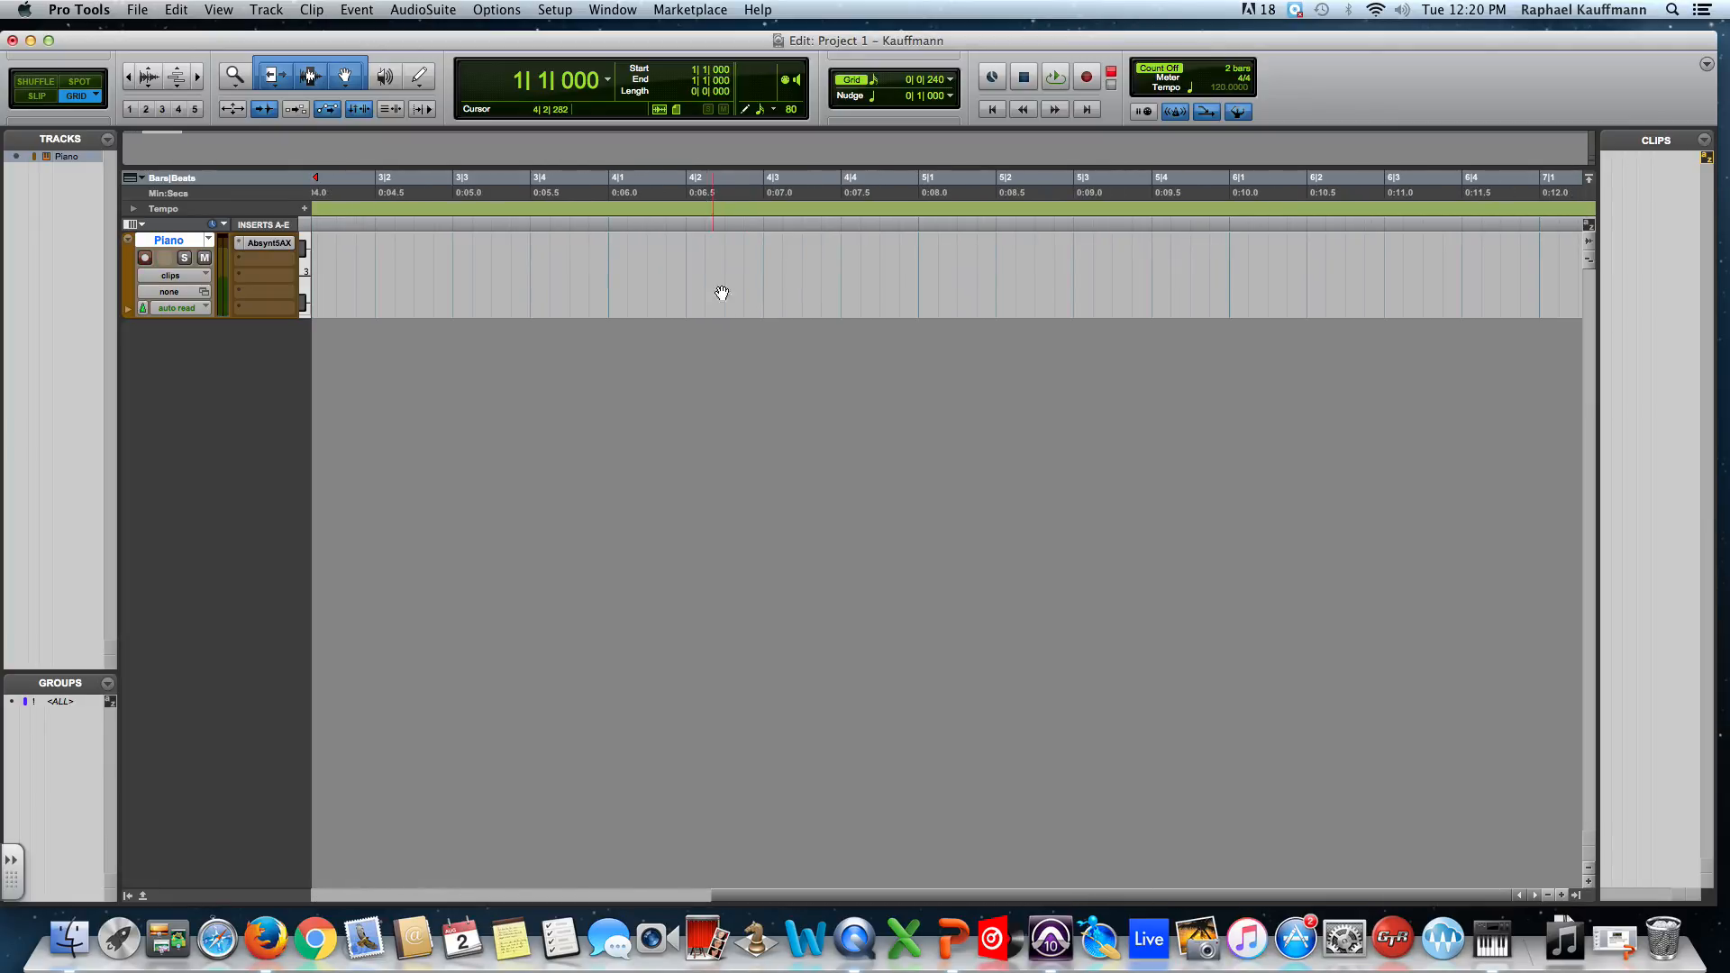
pyautogui.click(1081, 77)
pyautogui.click(1062, 80)
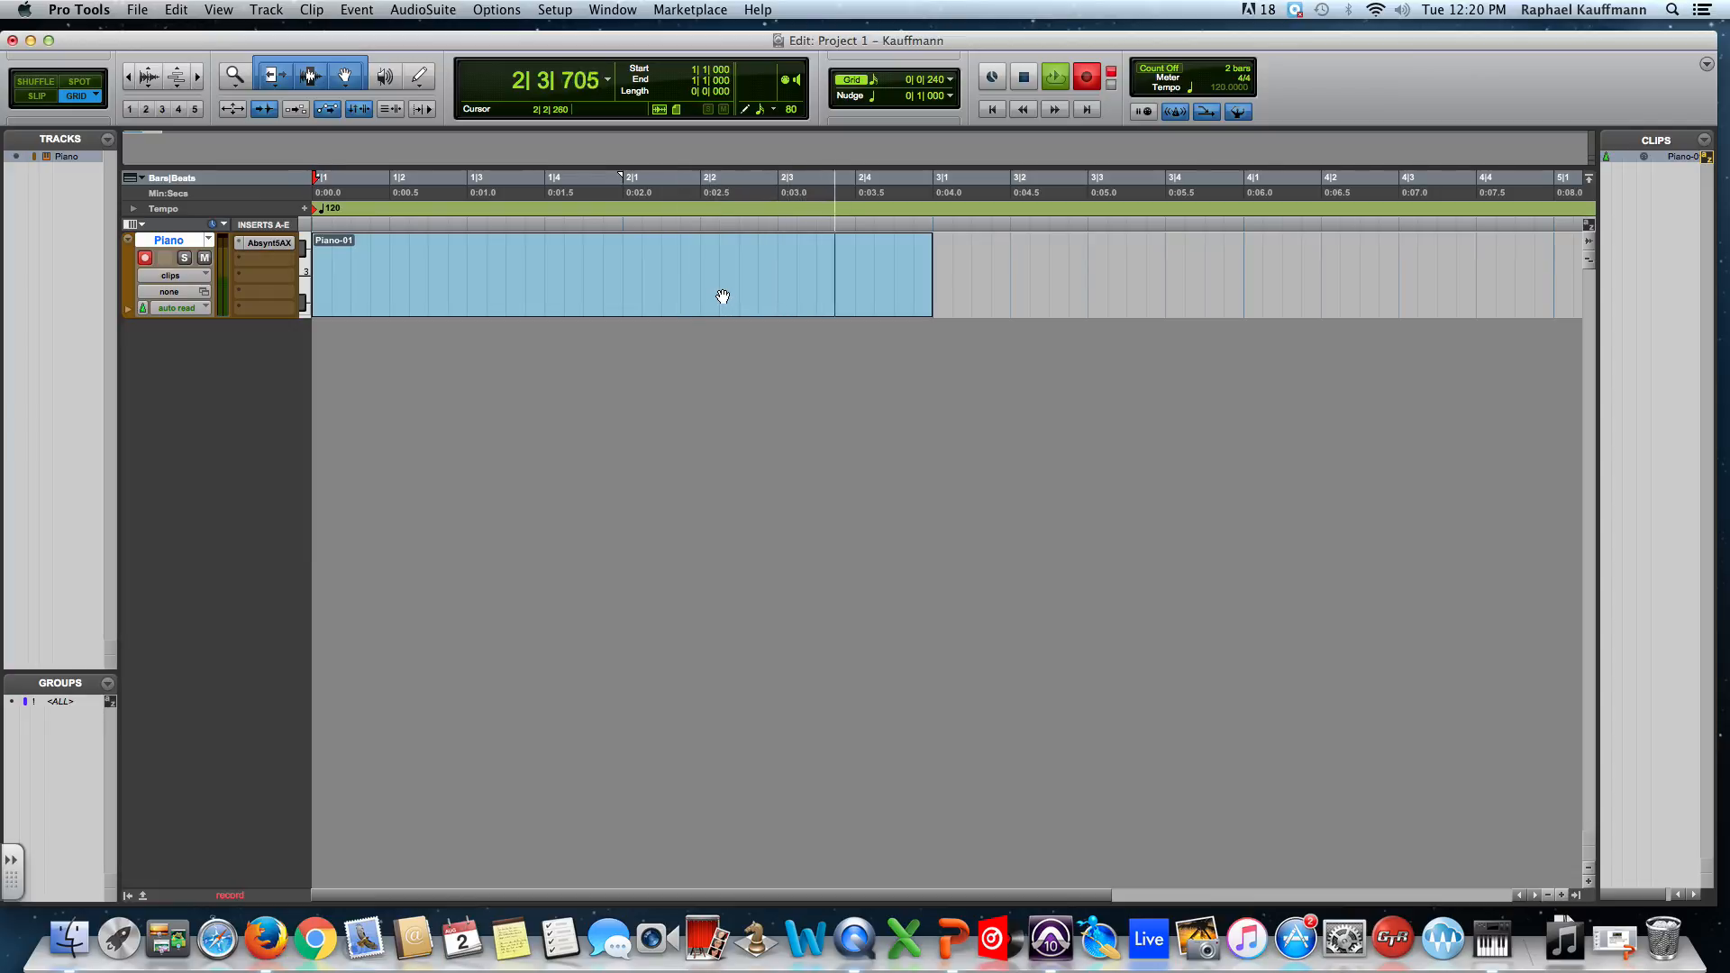
pyautogui.press('super+[')
pyautogui.press('super+[')
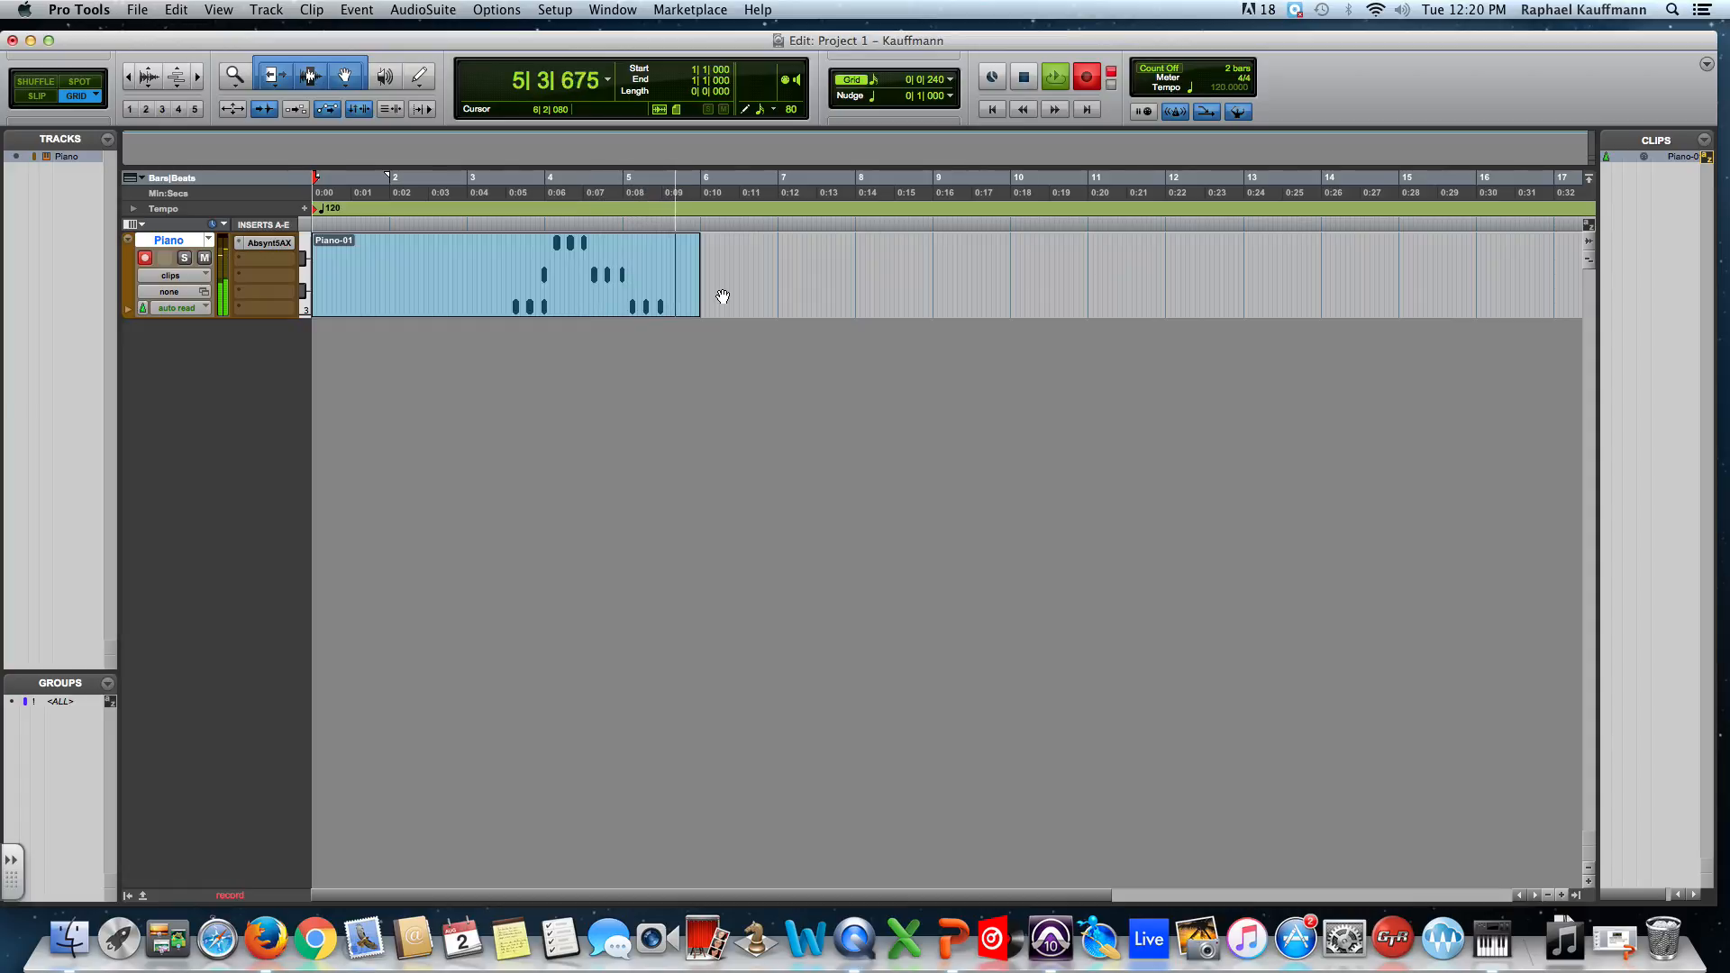
pyautogui.press('space')
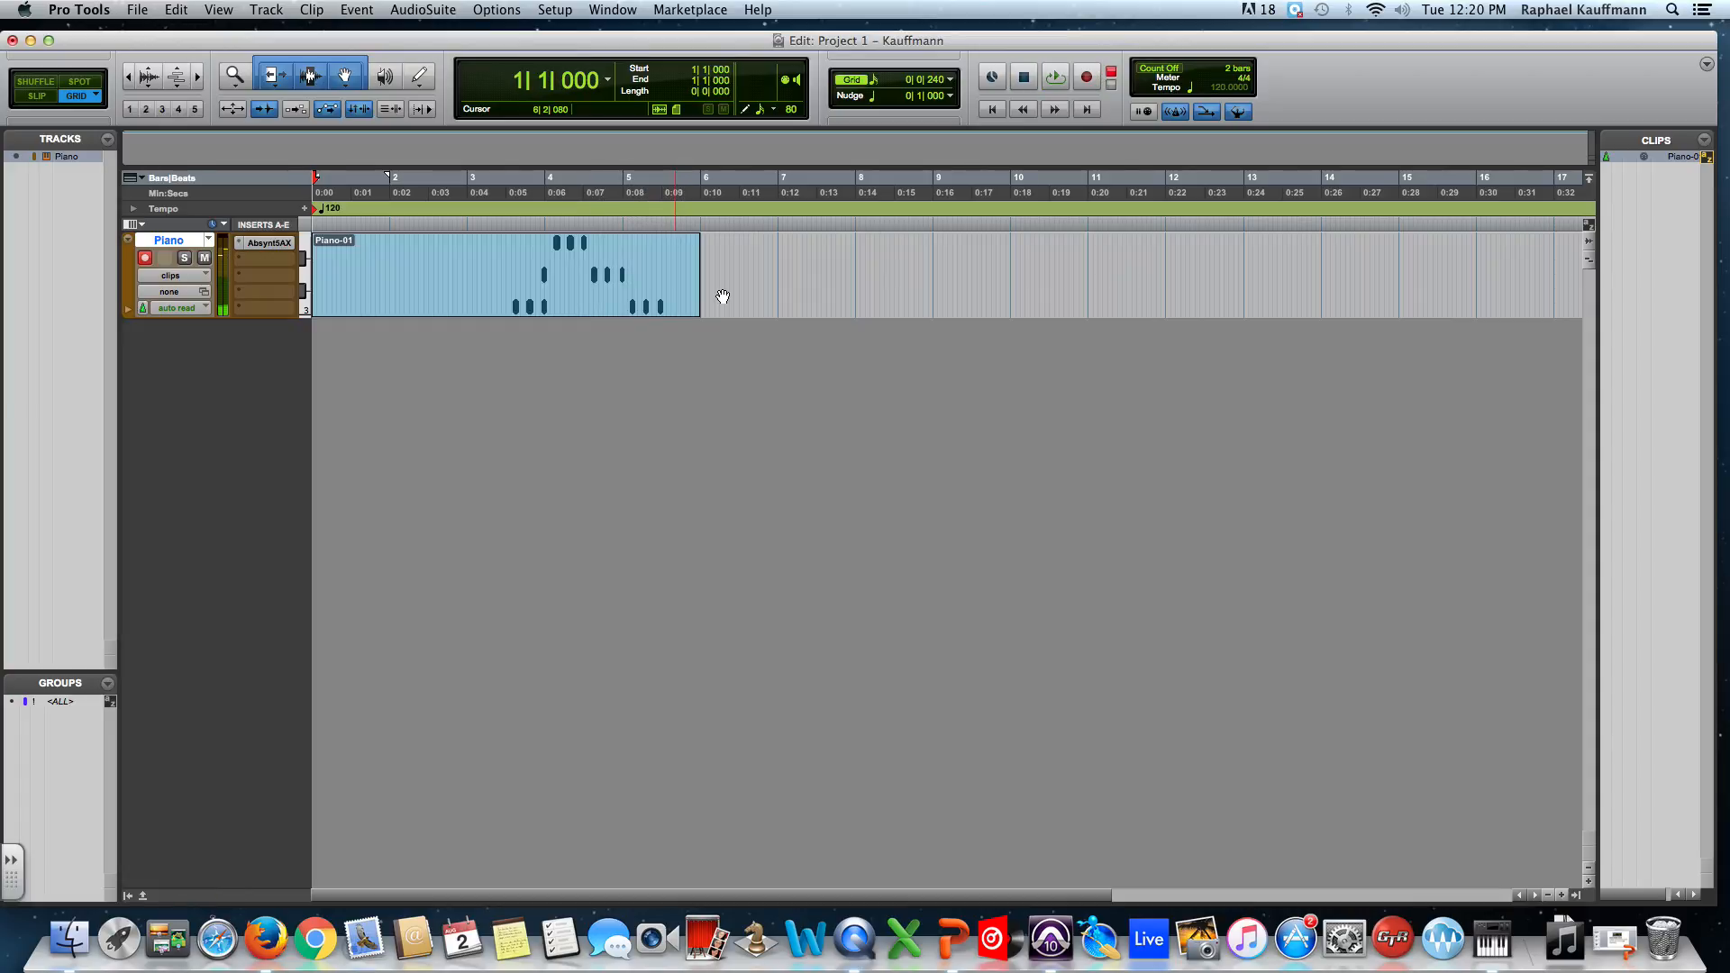
# - Undo the MIDI recording just made on the Piano track
pyautogui.click(668, 311)
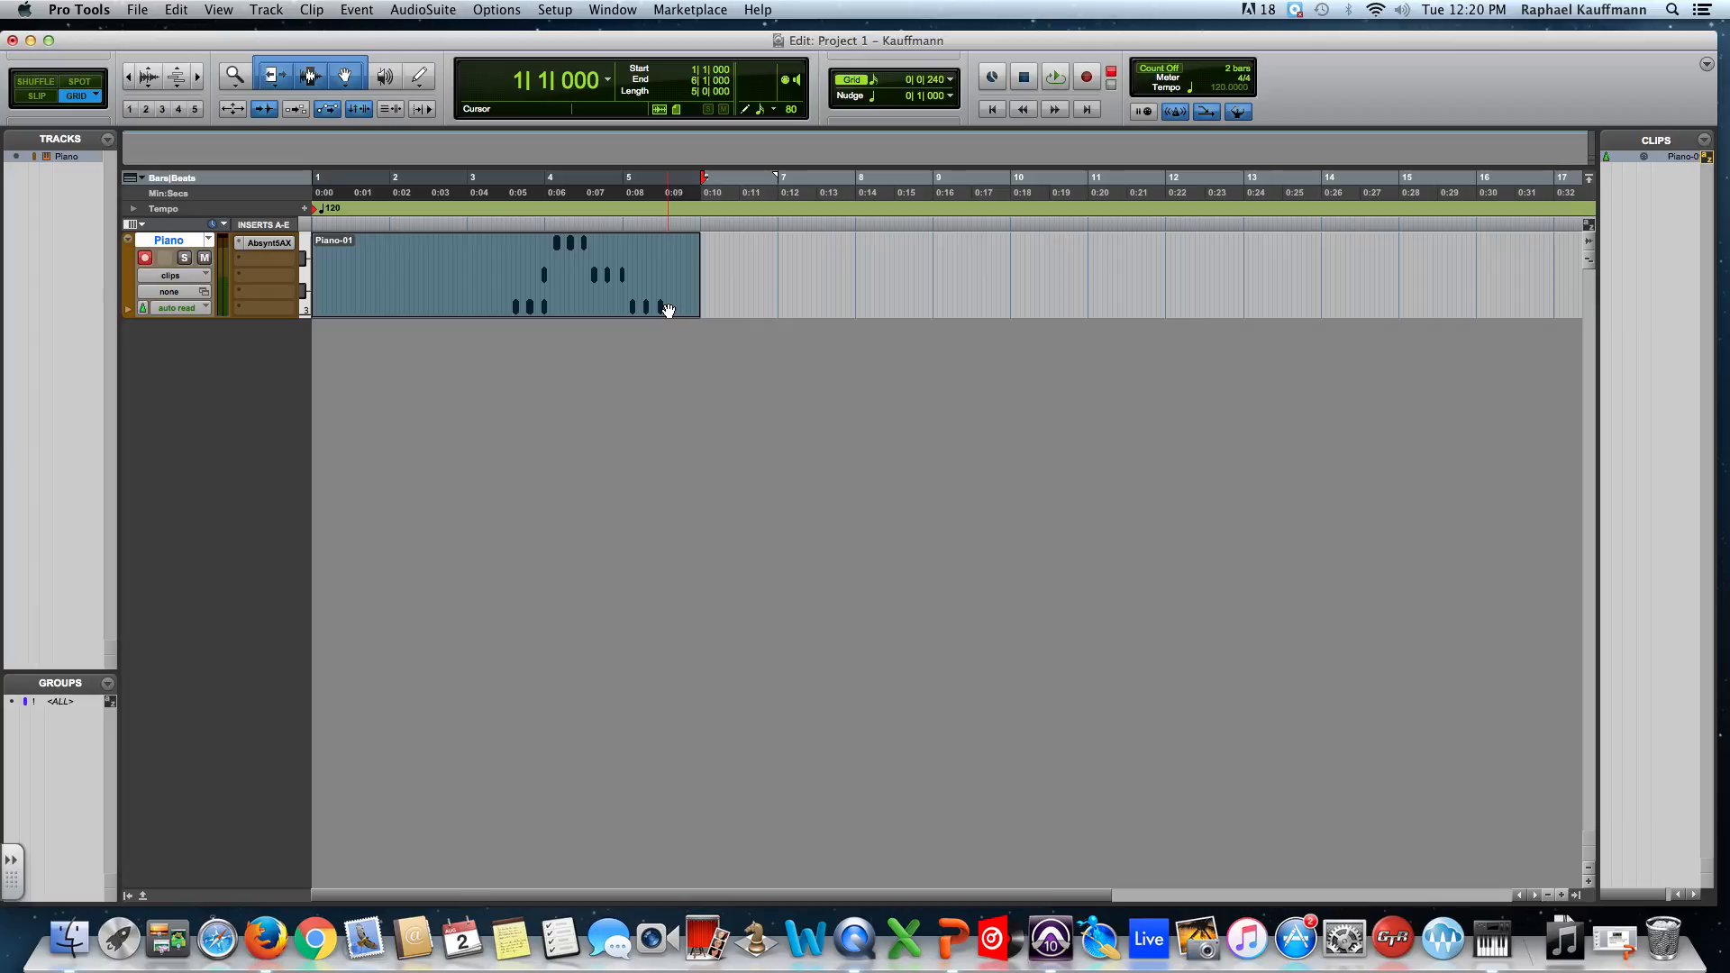
pyautogui.press('super+z')
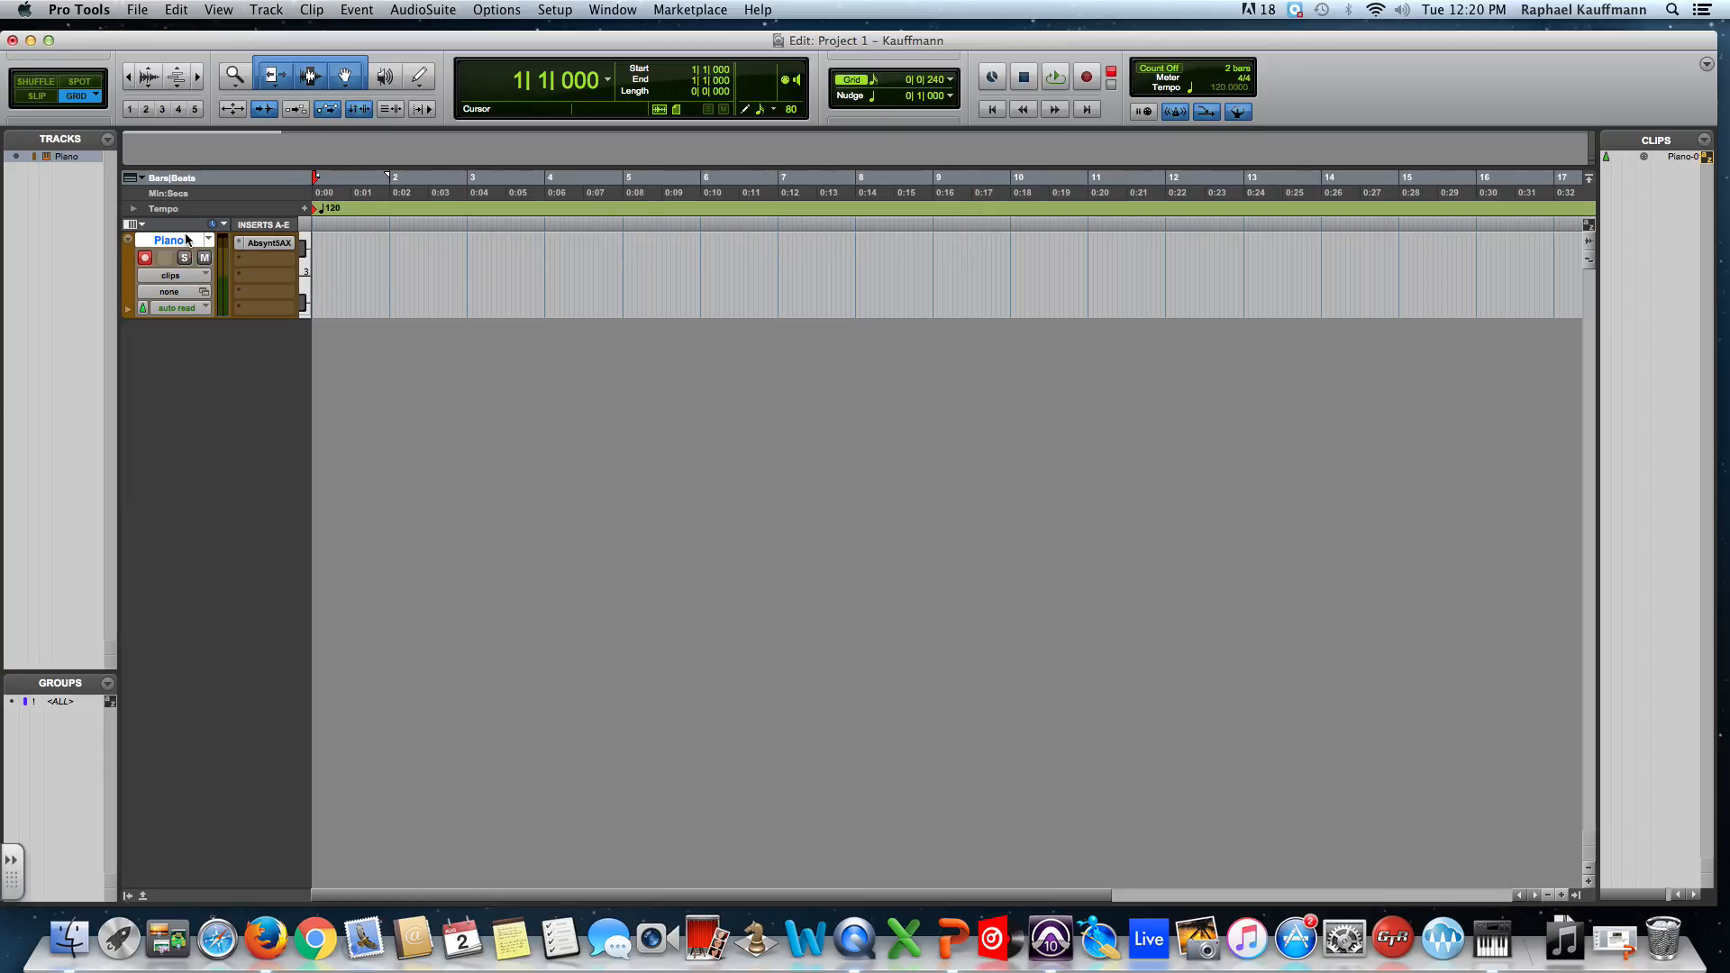
# - Create a click track for the session
pyautogui.click(268, 10)
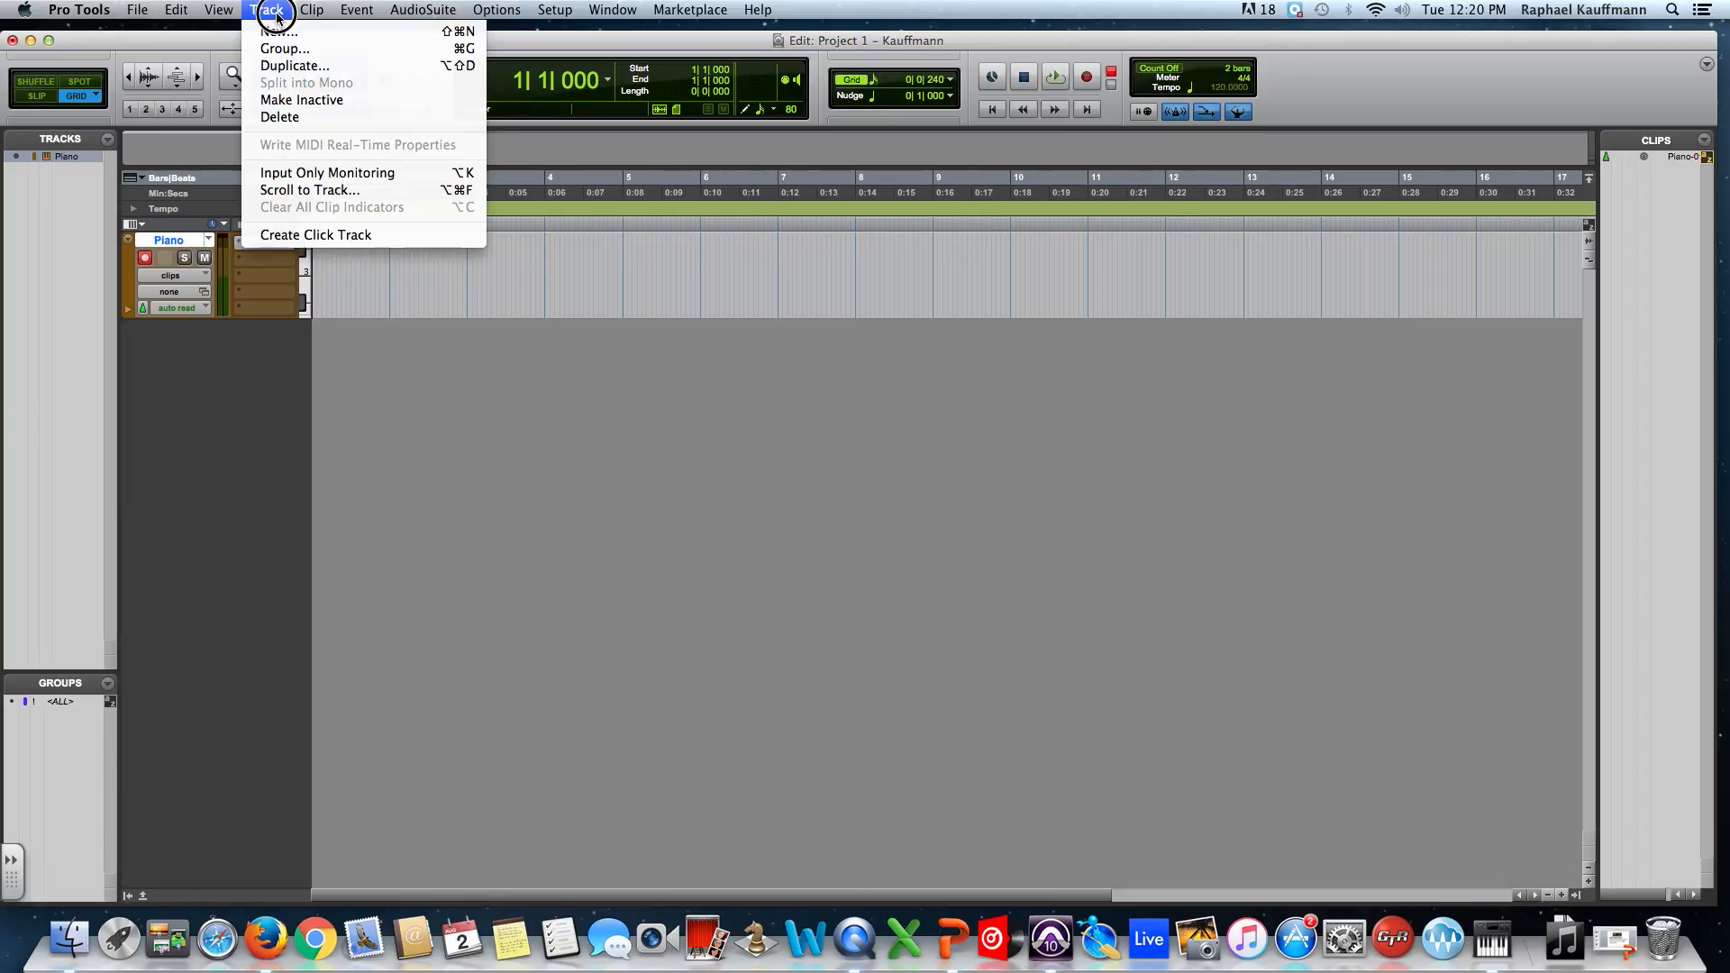
pyautogui.click(320, 235)
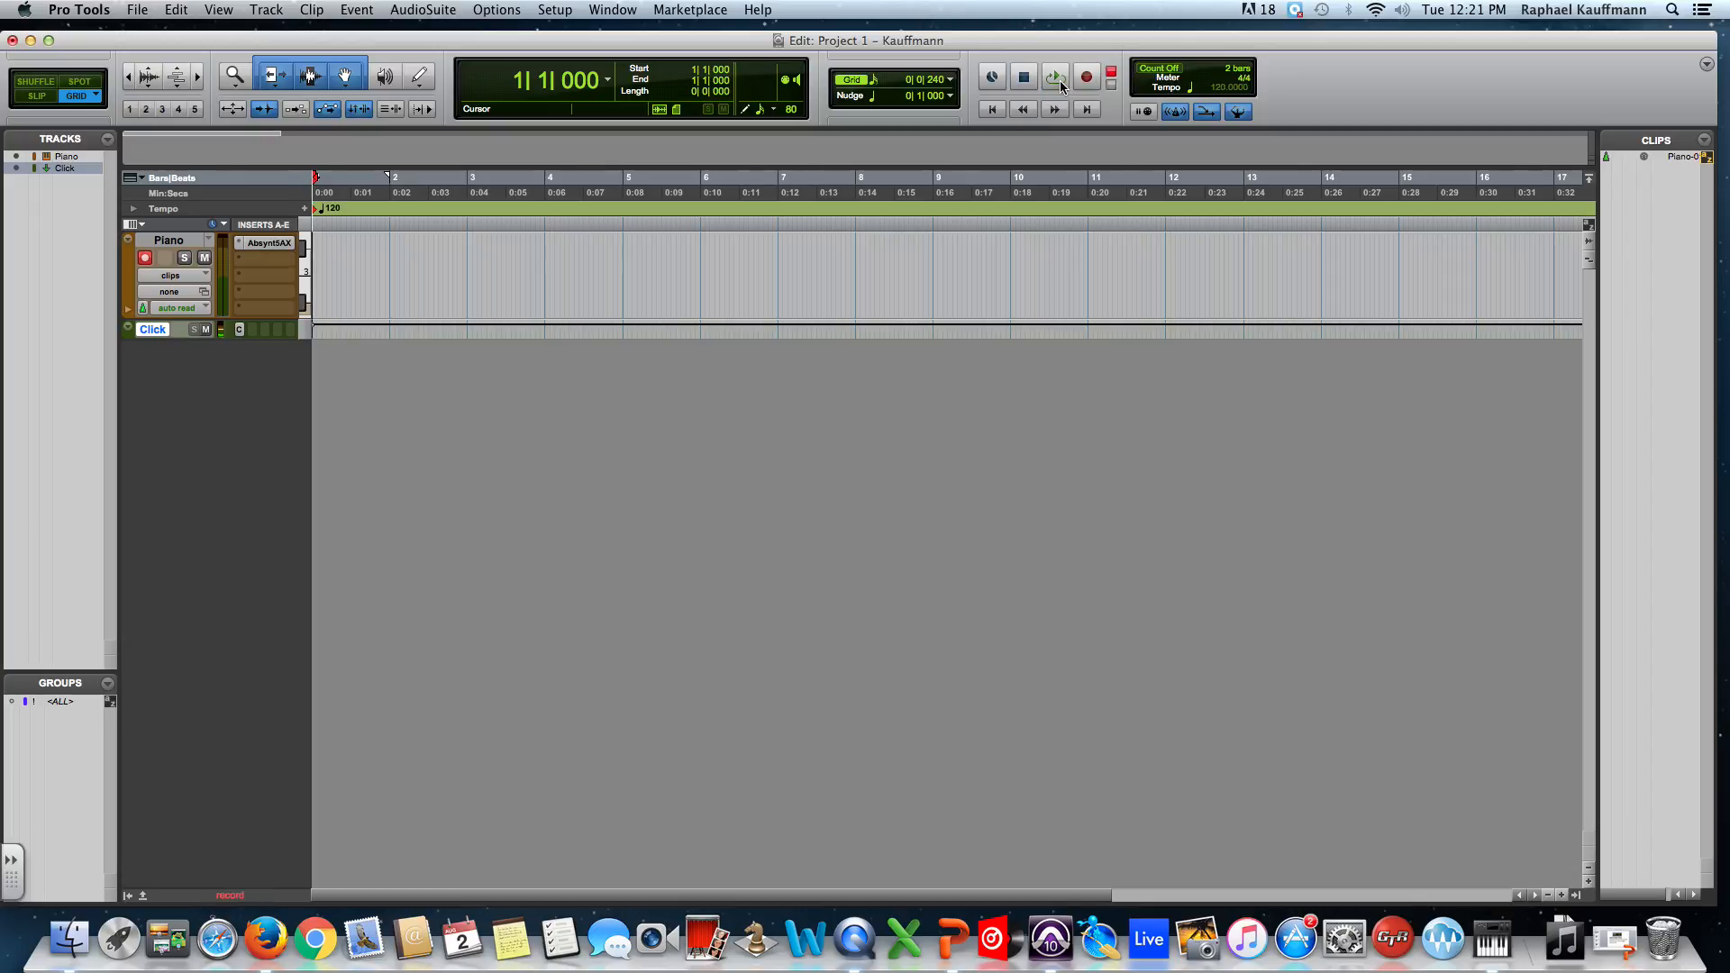
# - Record a new MIDI take on the Piano track against the click from bar 1, and undo the take
pyautogui.click(1023, 82)
pyautogui.click(1087, 77)
pyautogui.click(1063, 79)
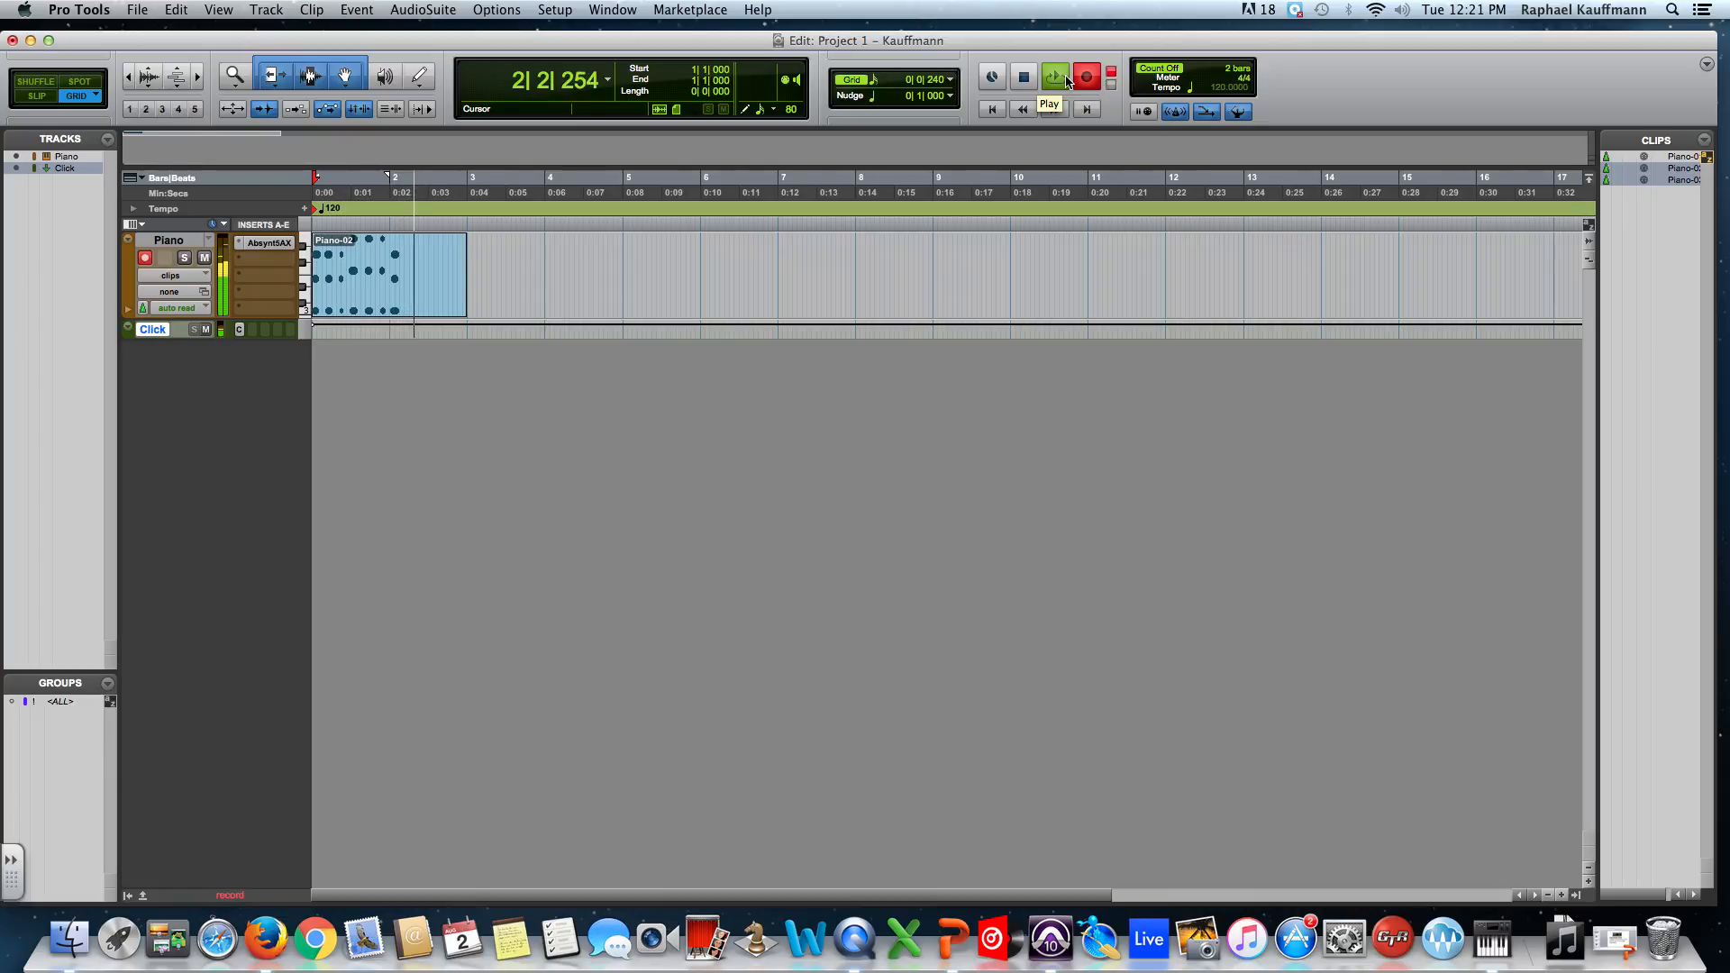
pyautogui.click(1066, 80)
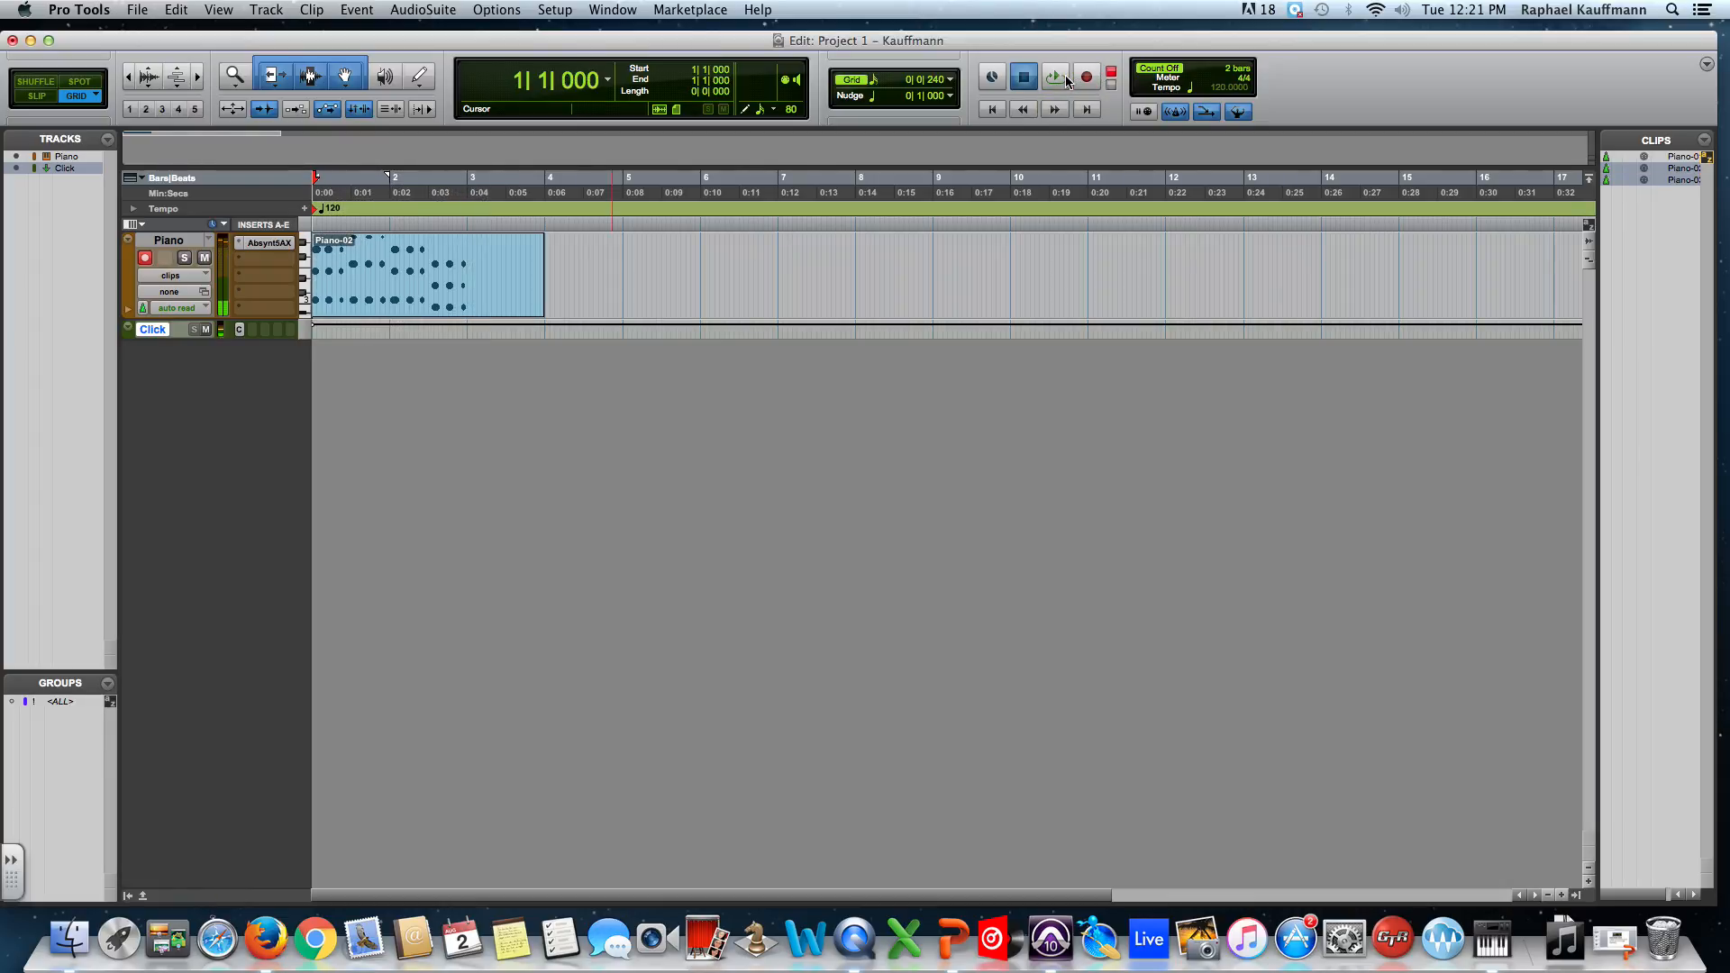
pyautogui.press('super+z')
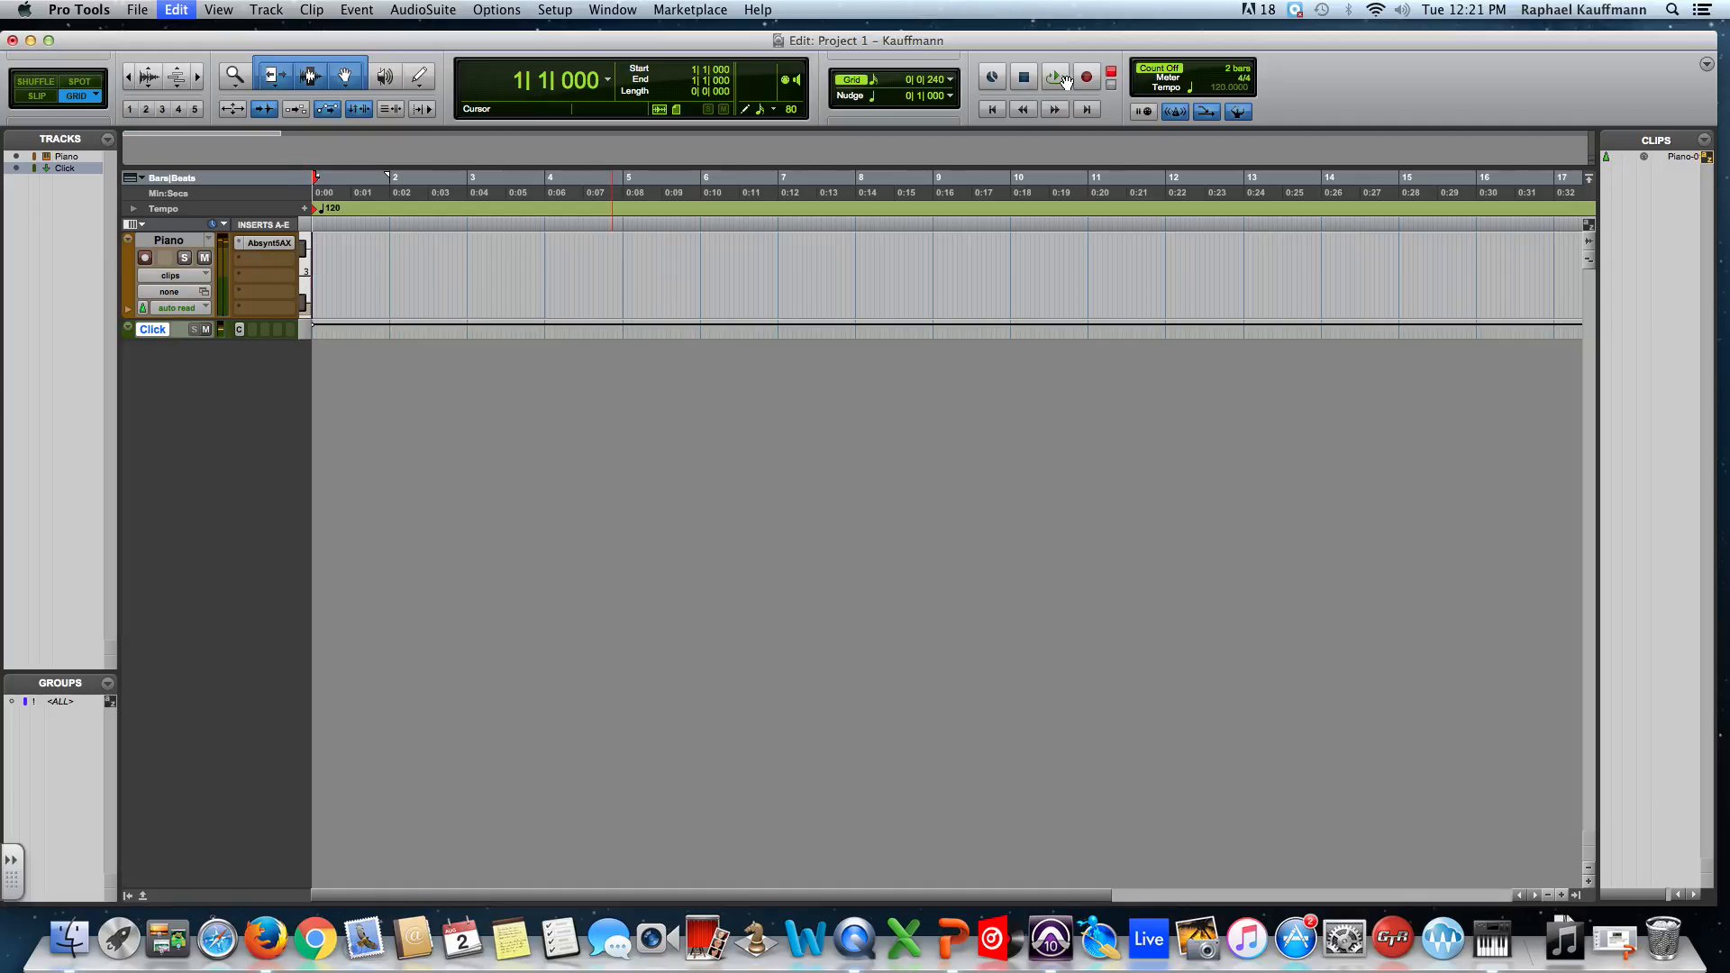